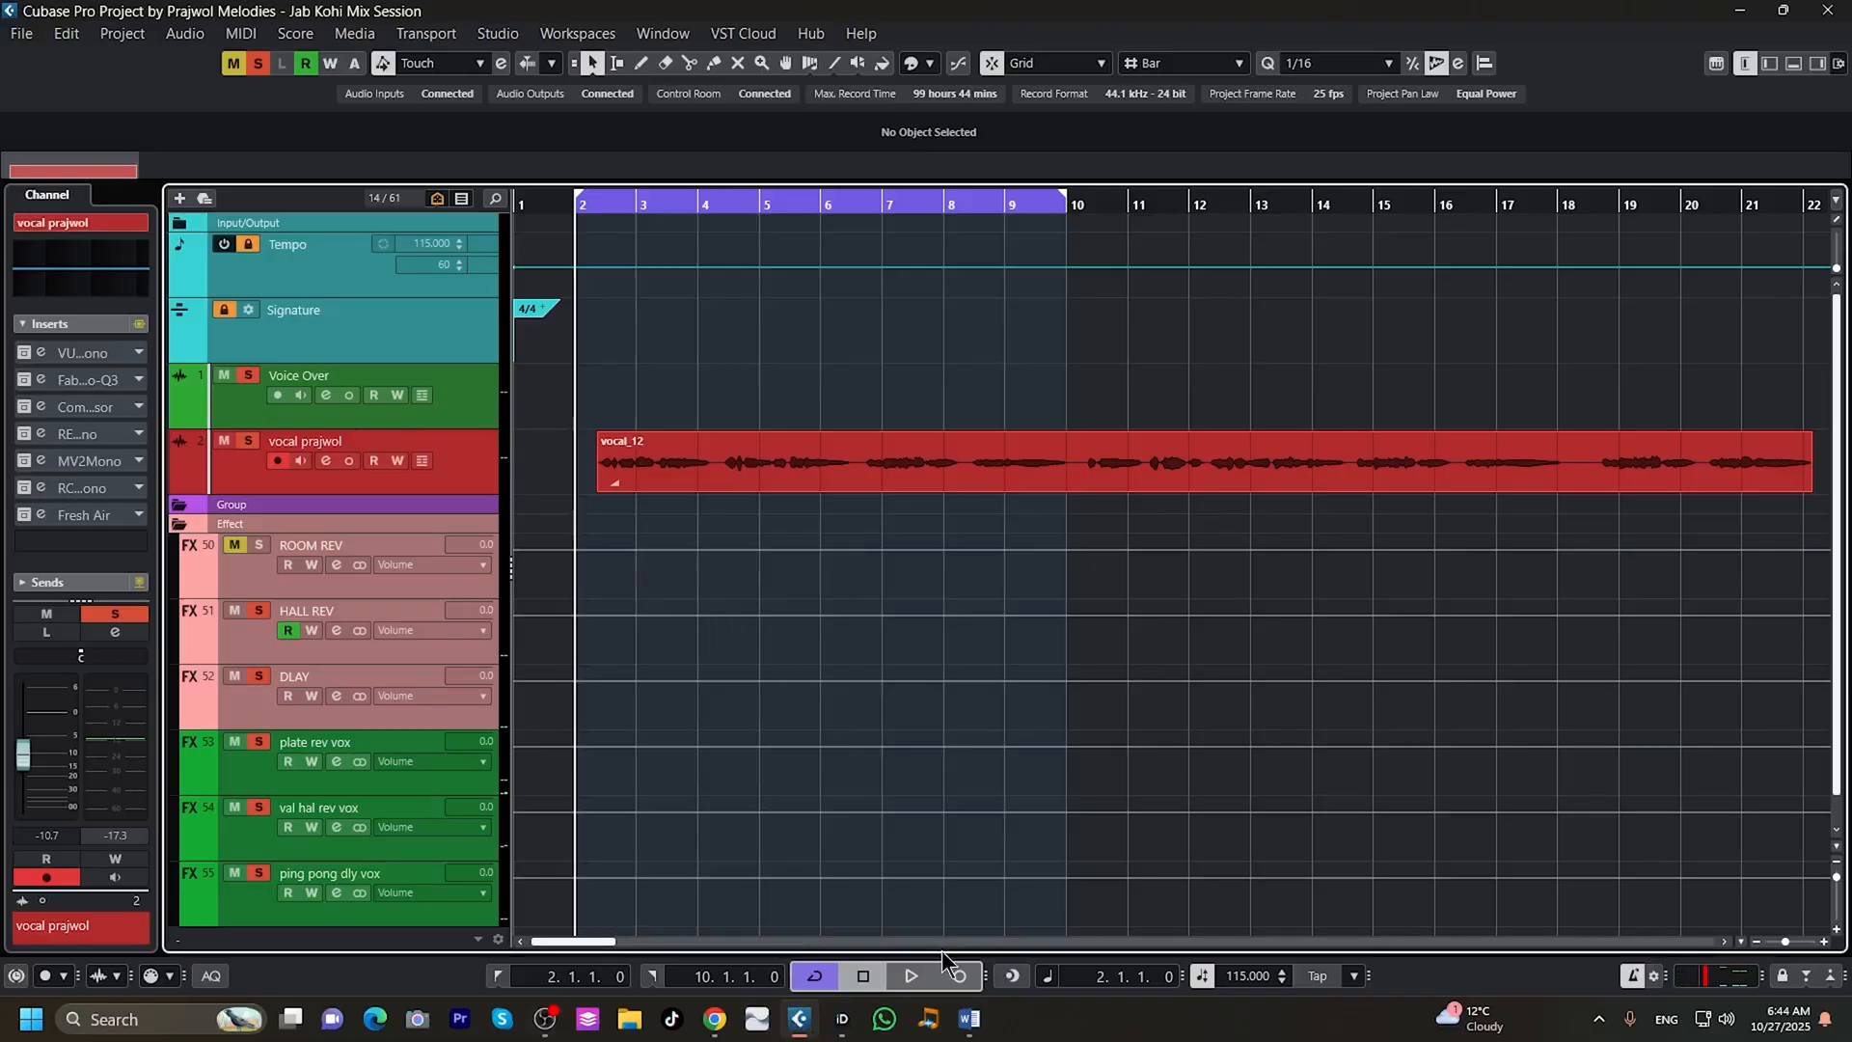
Audition the vocal over the loop range with all of its insert effects still inactive.
left_click(912, 975)
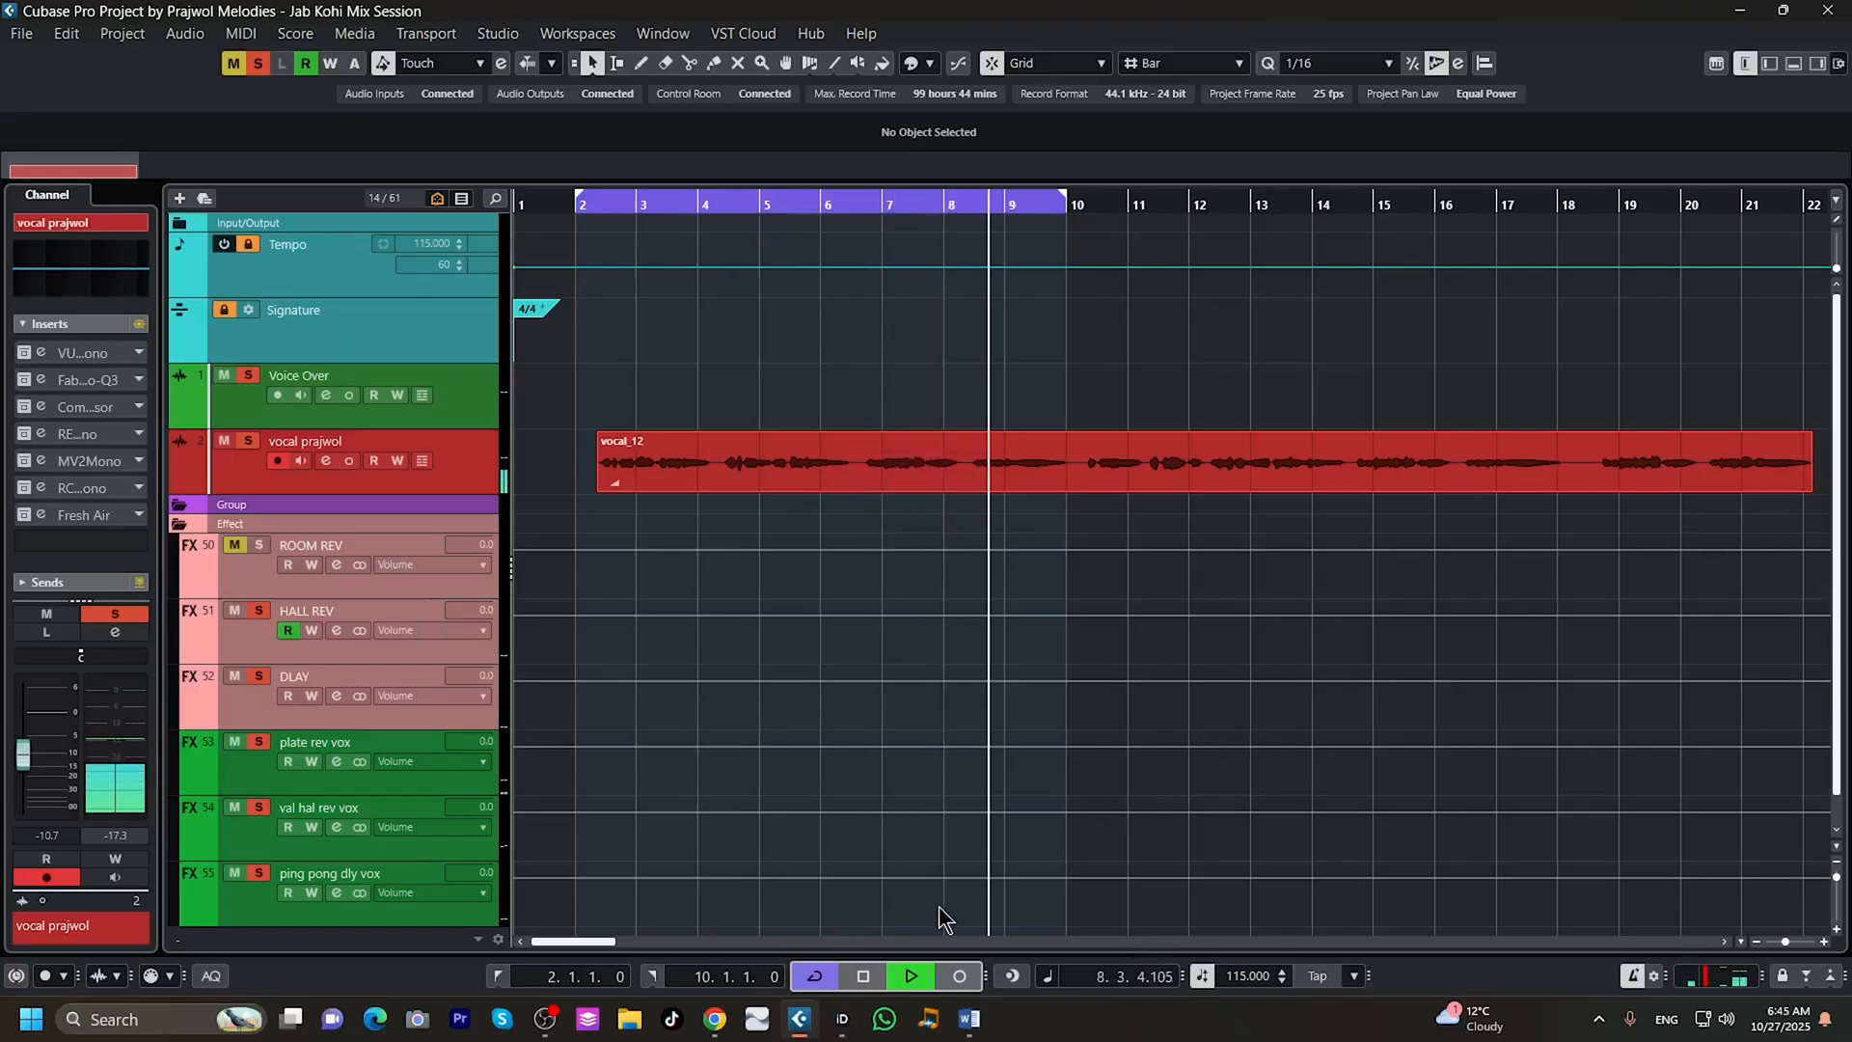
left_click(862, 976)
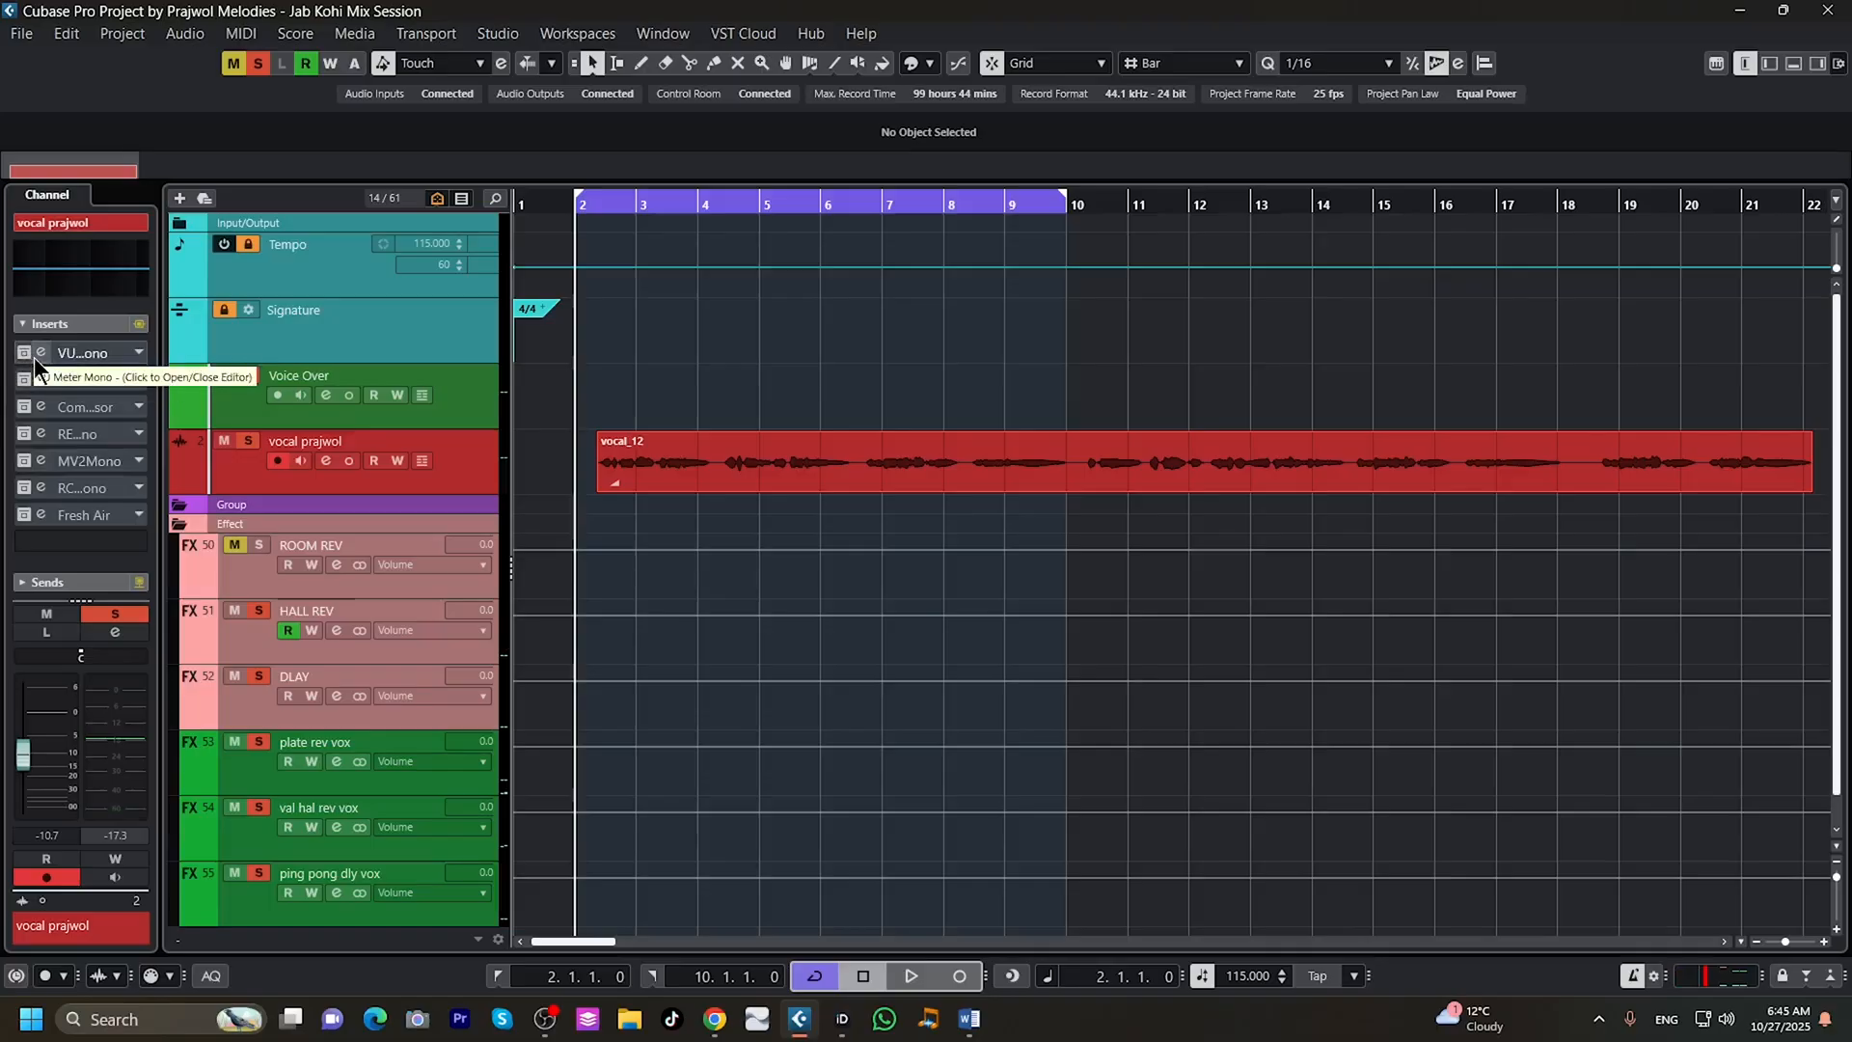
Activate the VU Meter Mono insert on the vocal track and check the vocal's playback level on its meter.
left_click(22, 354)
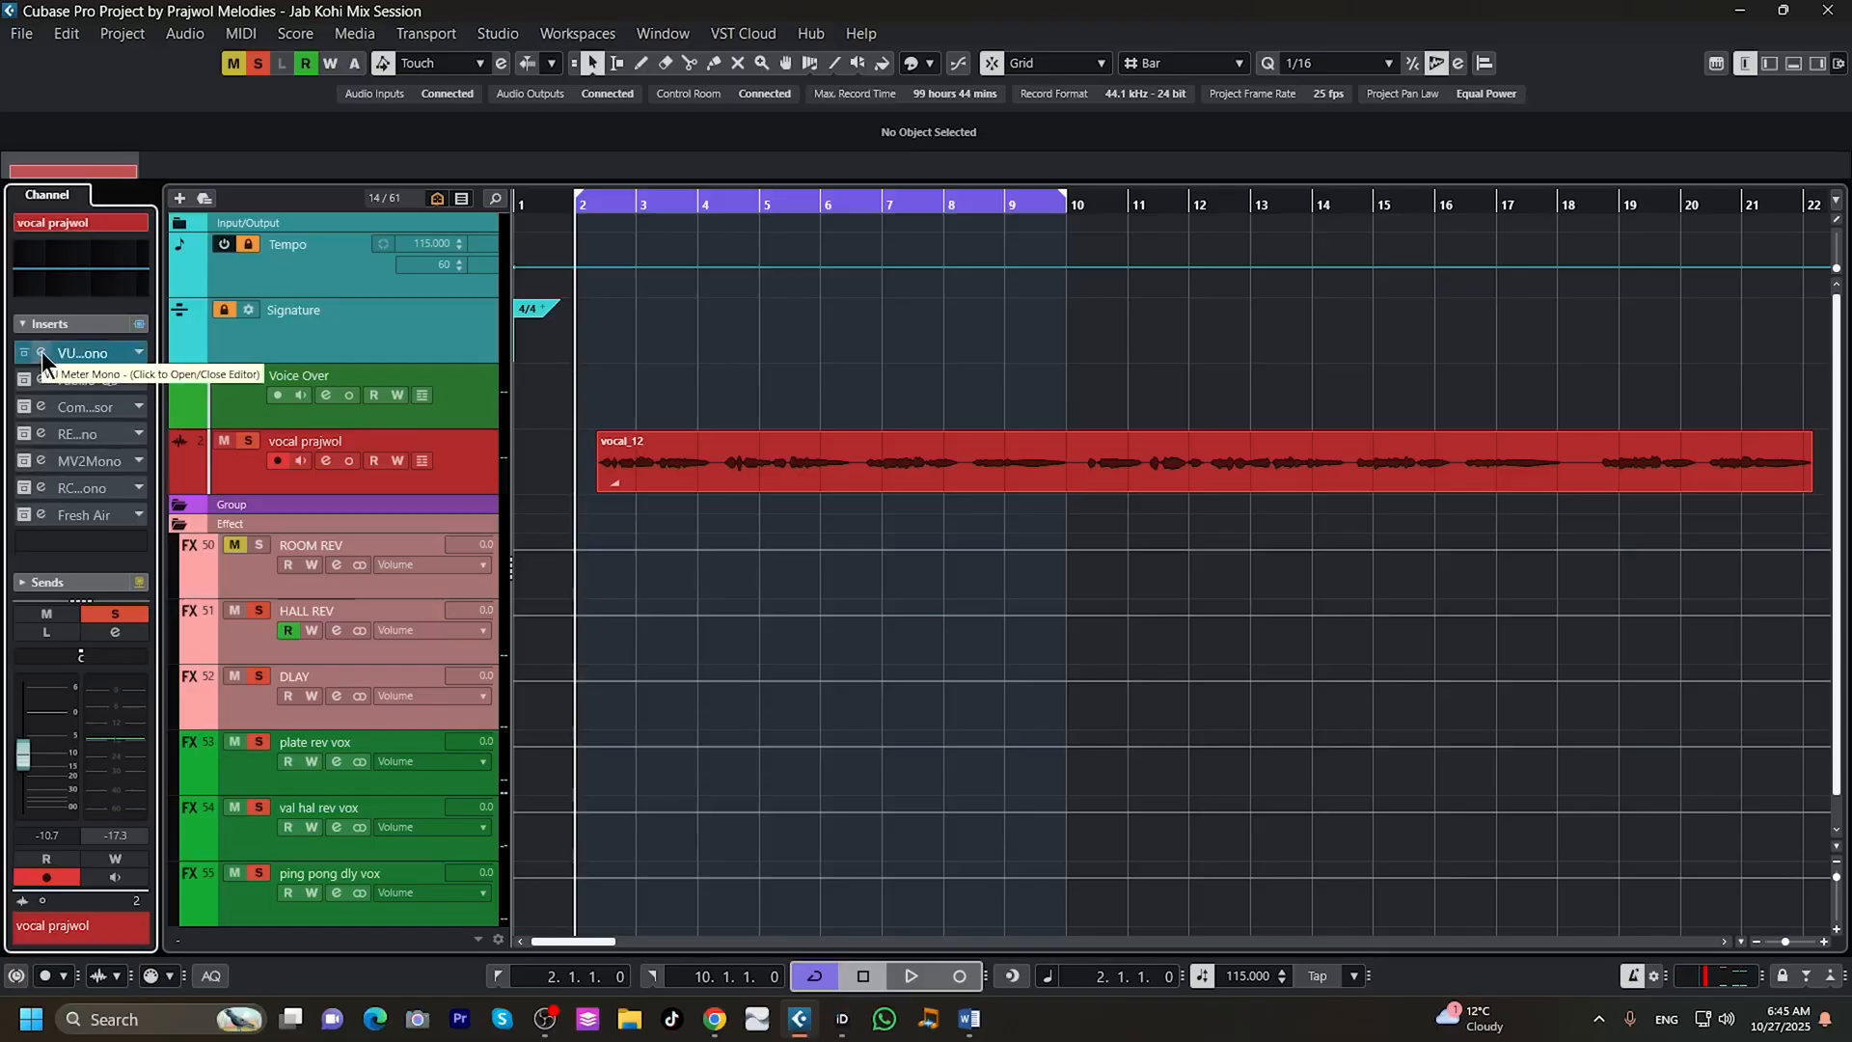
left_click(43, 352)
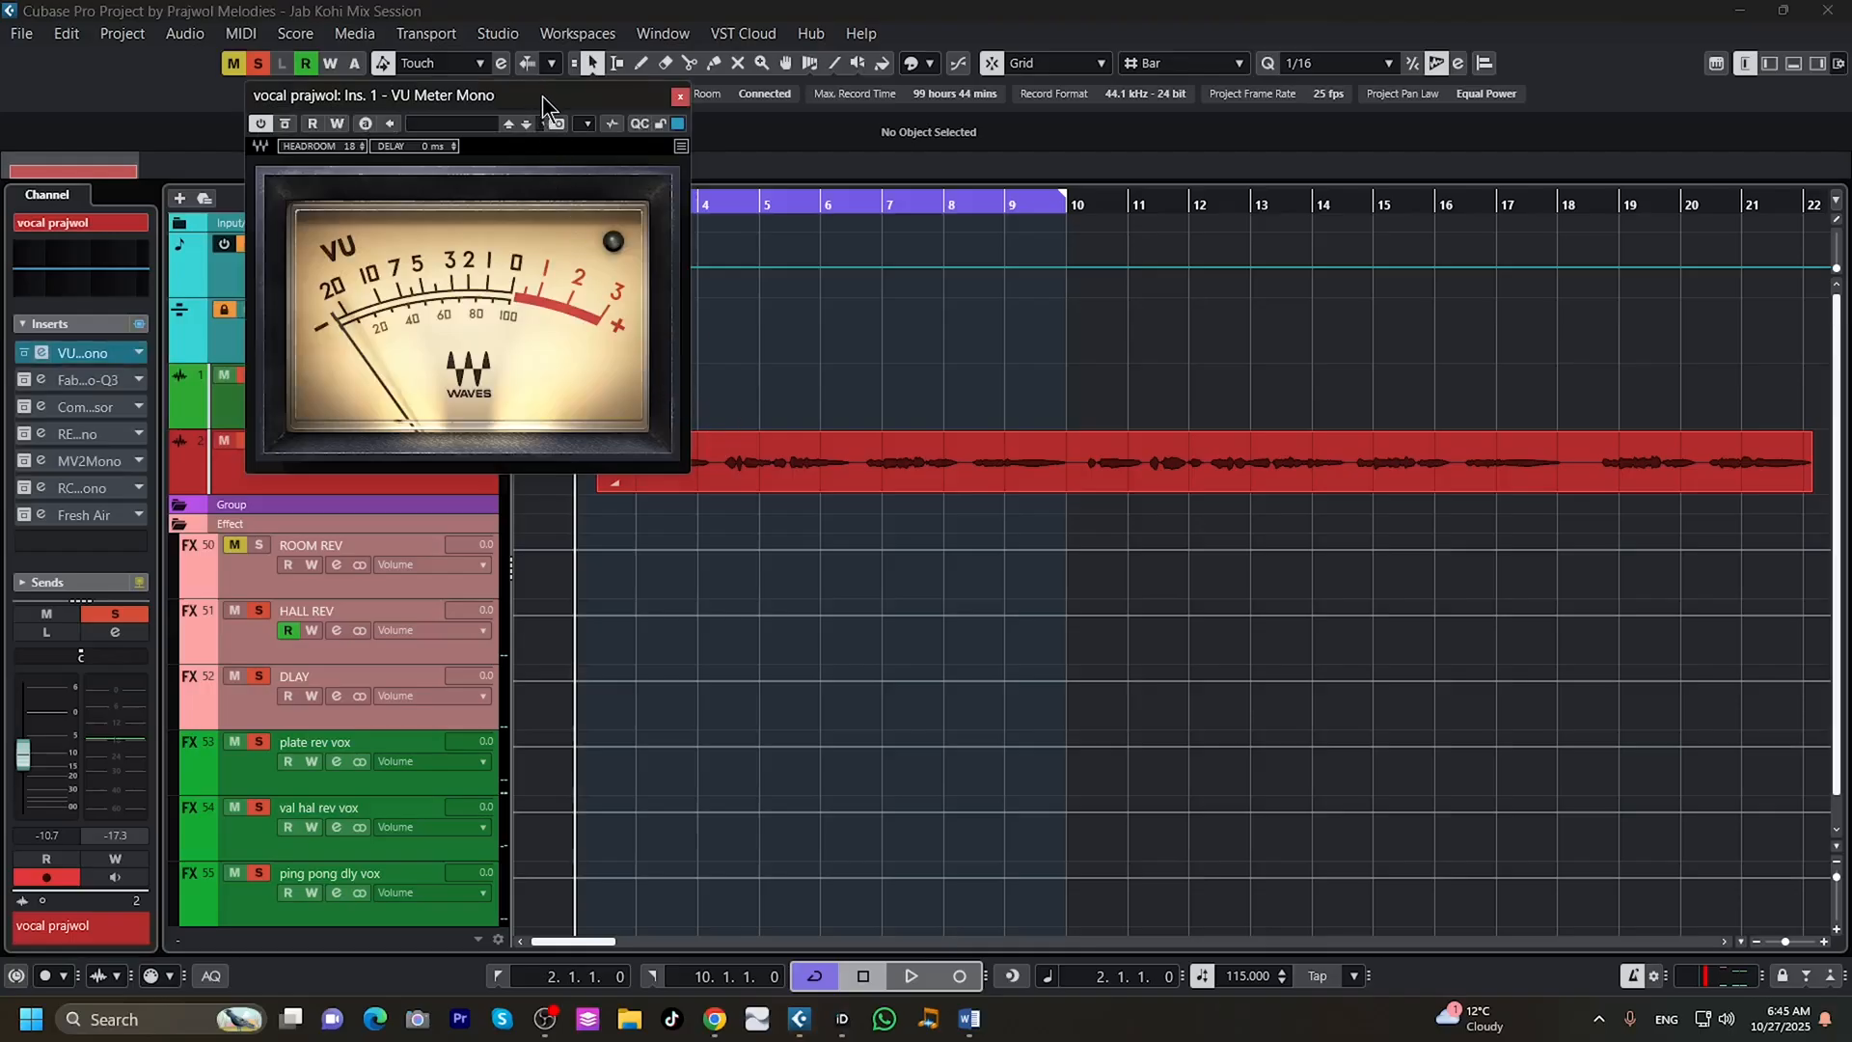
left_click_drag(542, 95, 1502, 522)
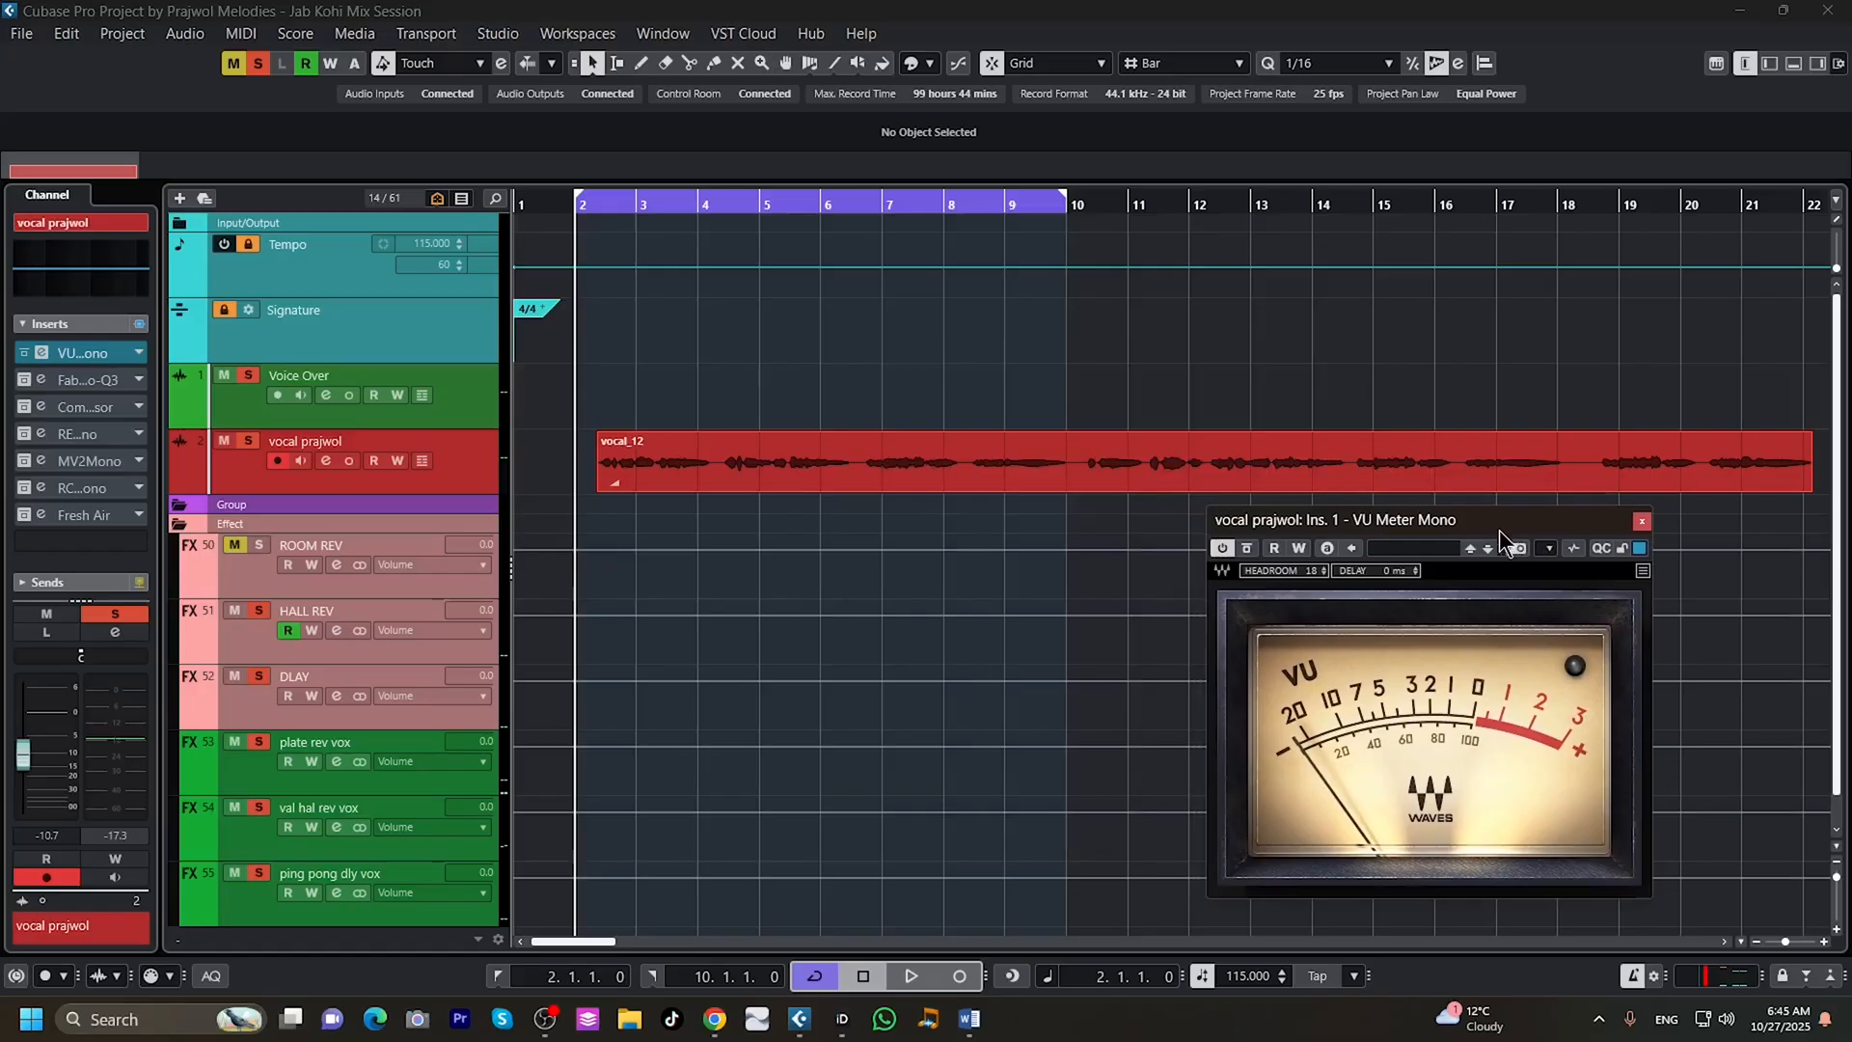
left_click(907, 975)
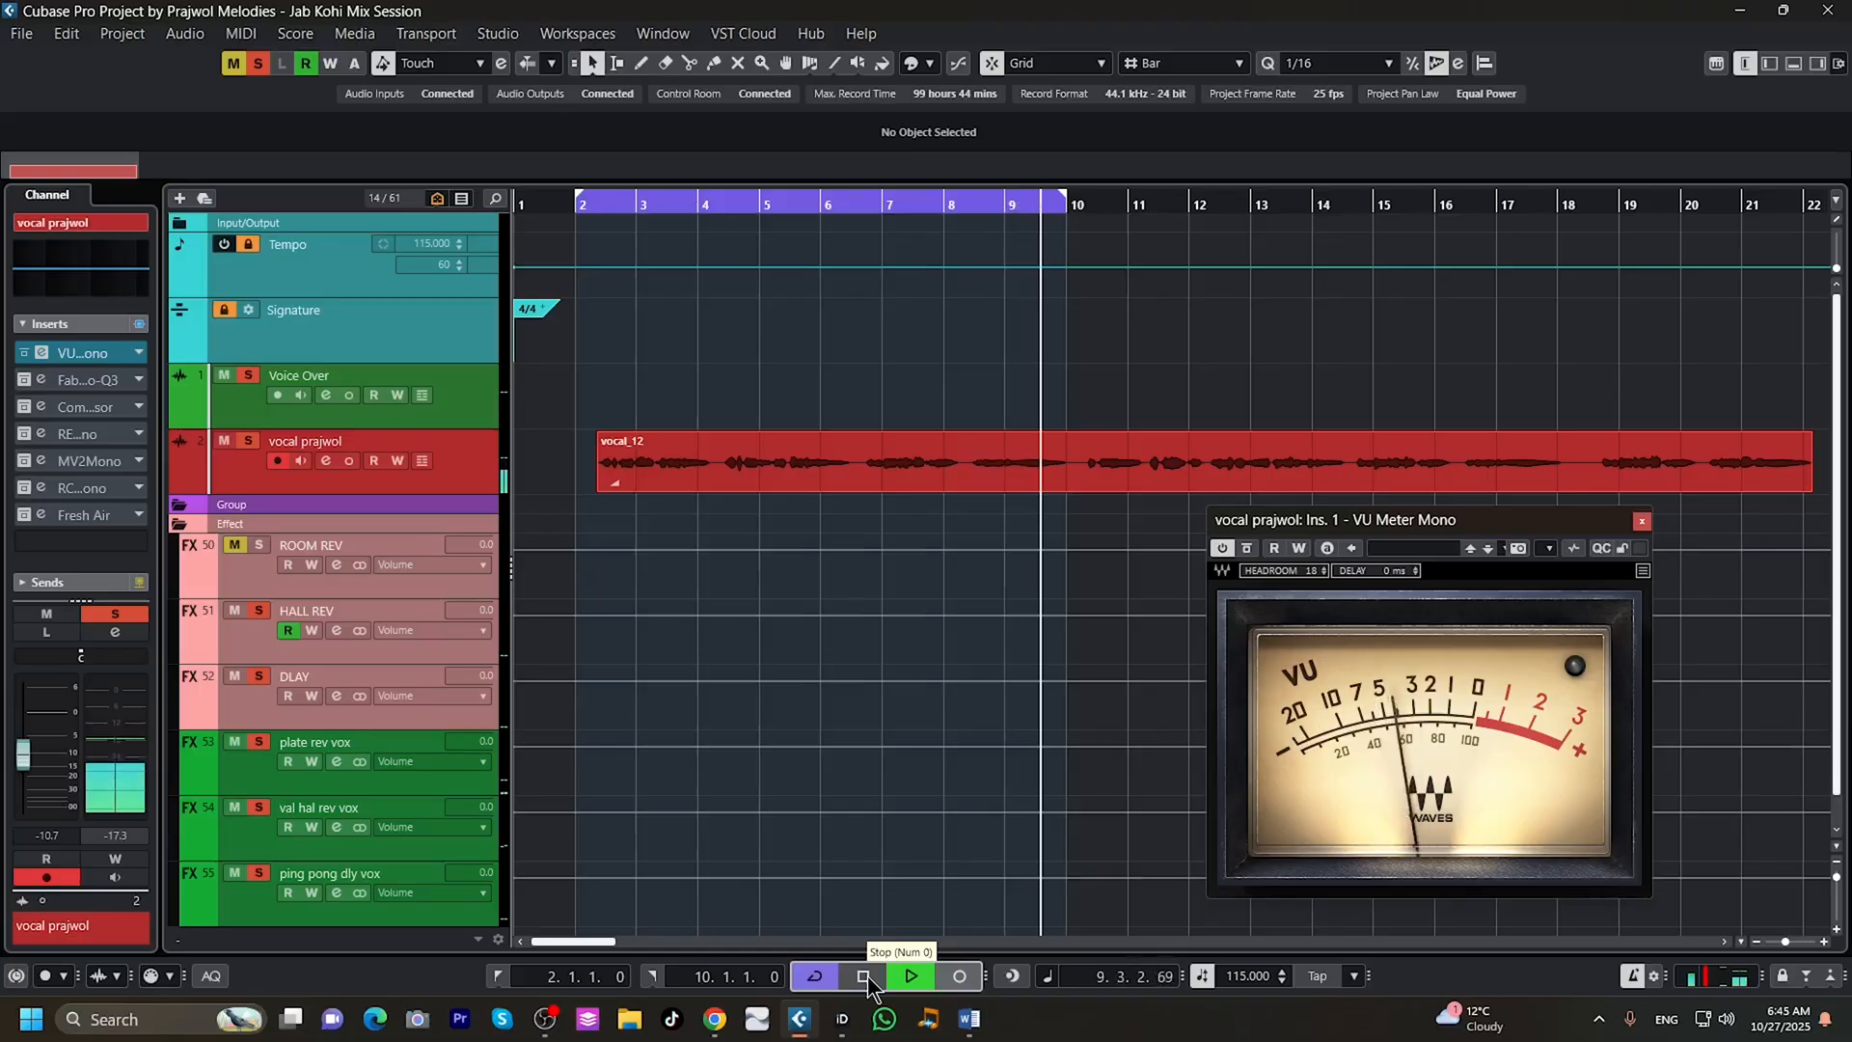
left_click(864, 977)
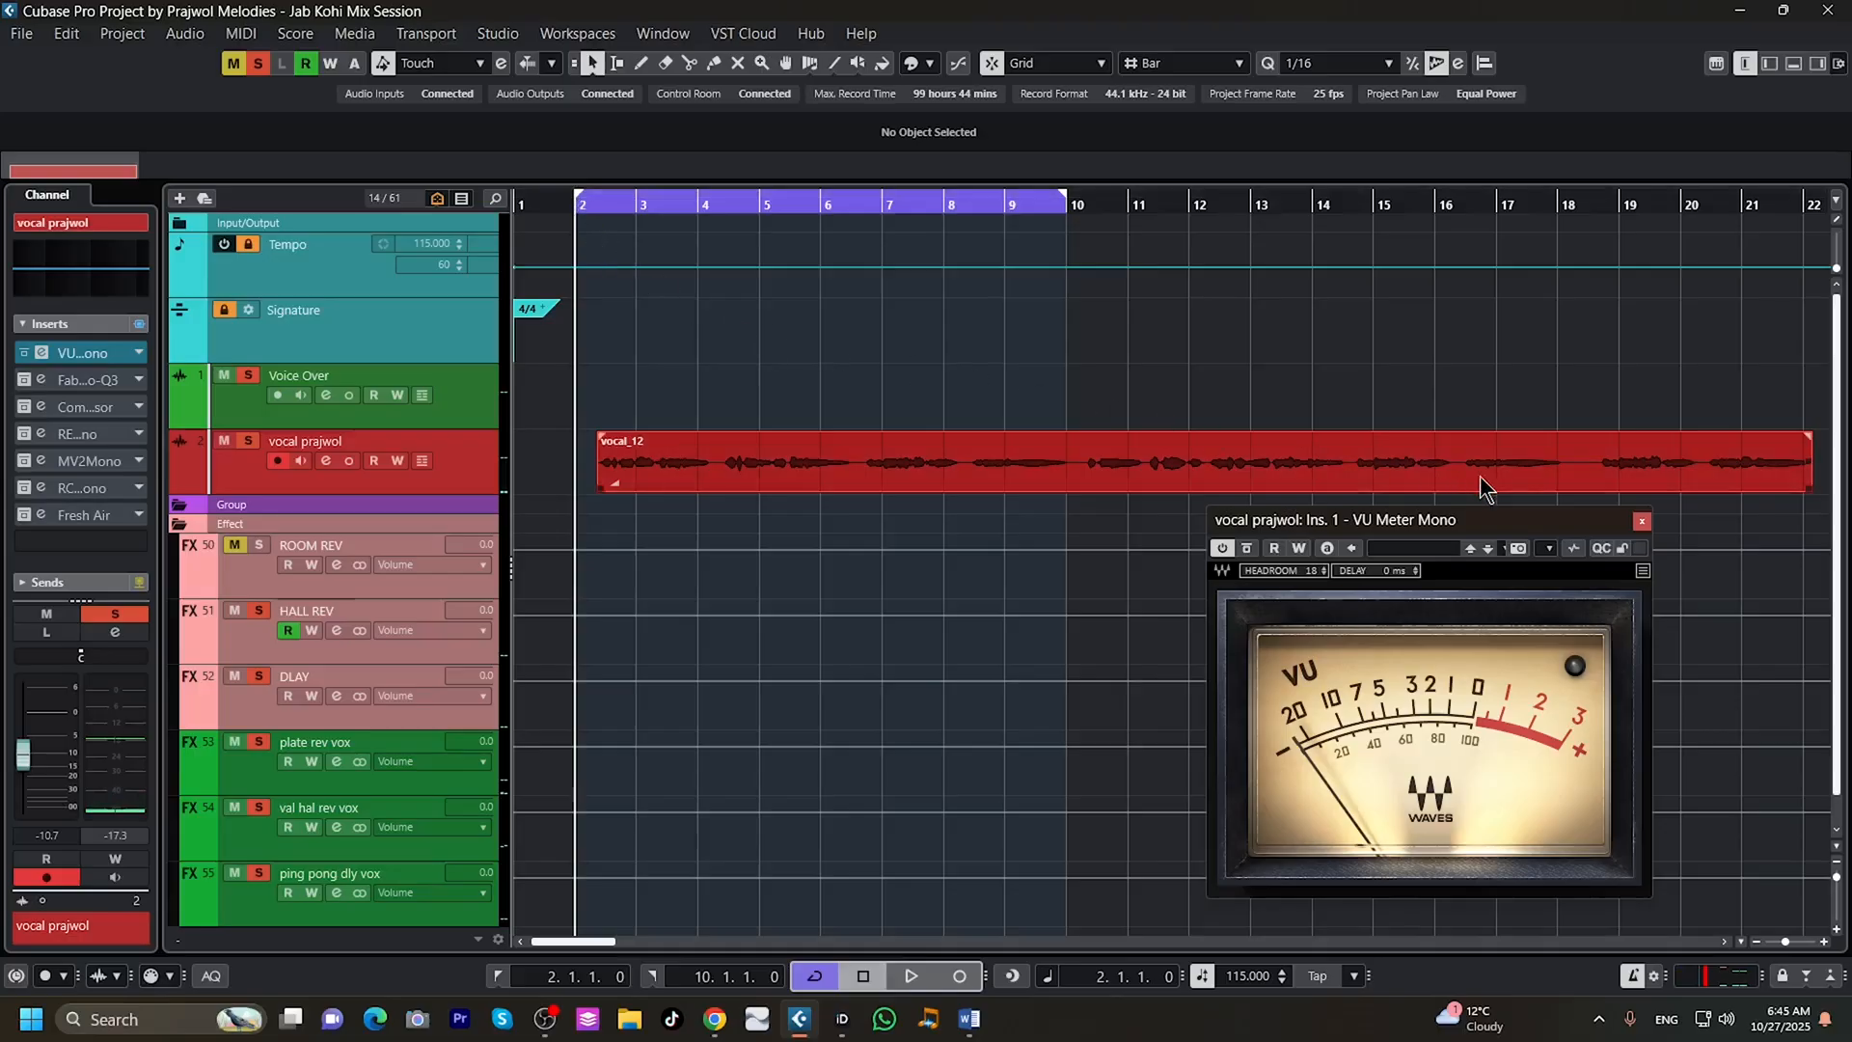
left_click(1641, 521)
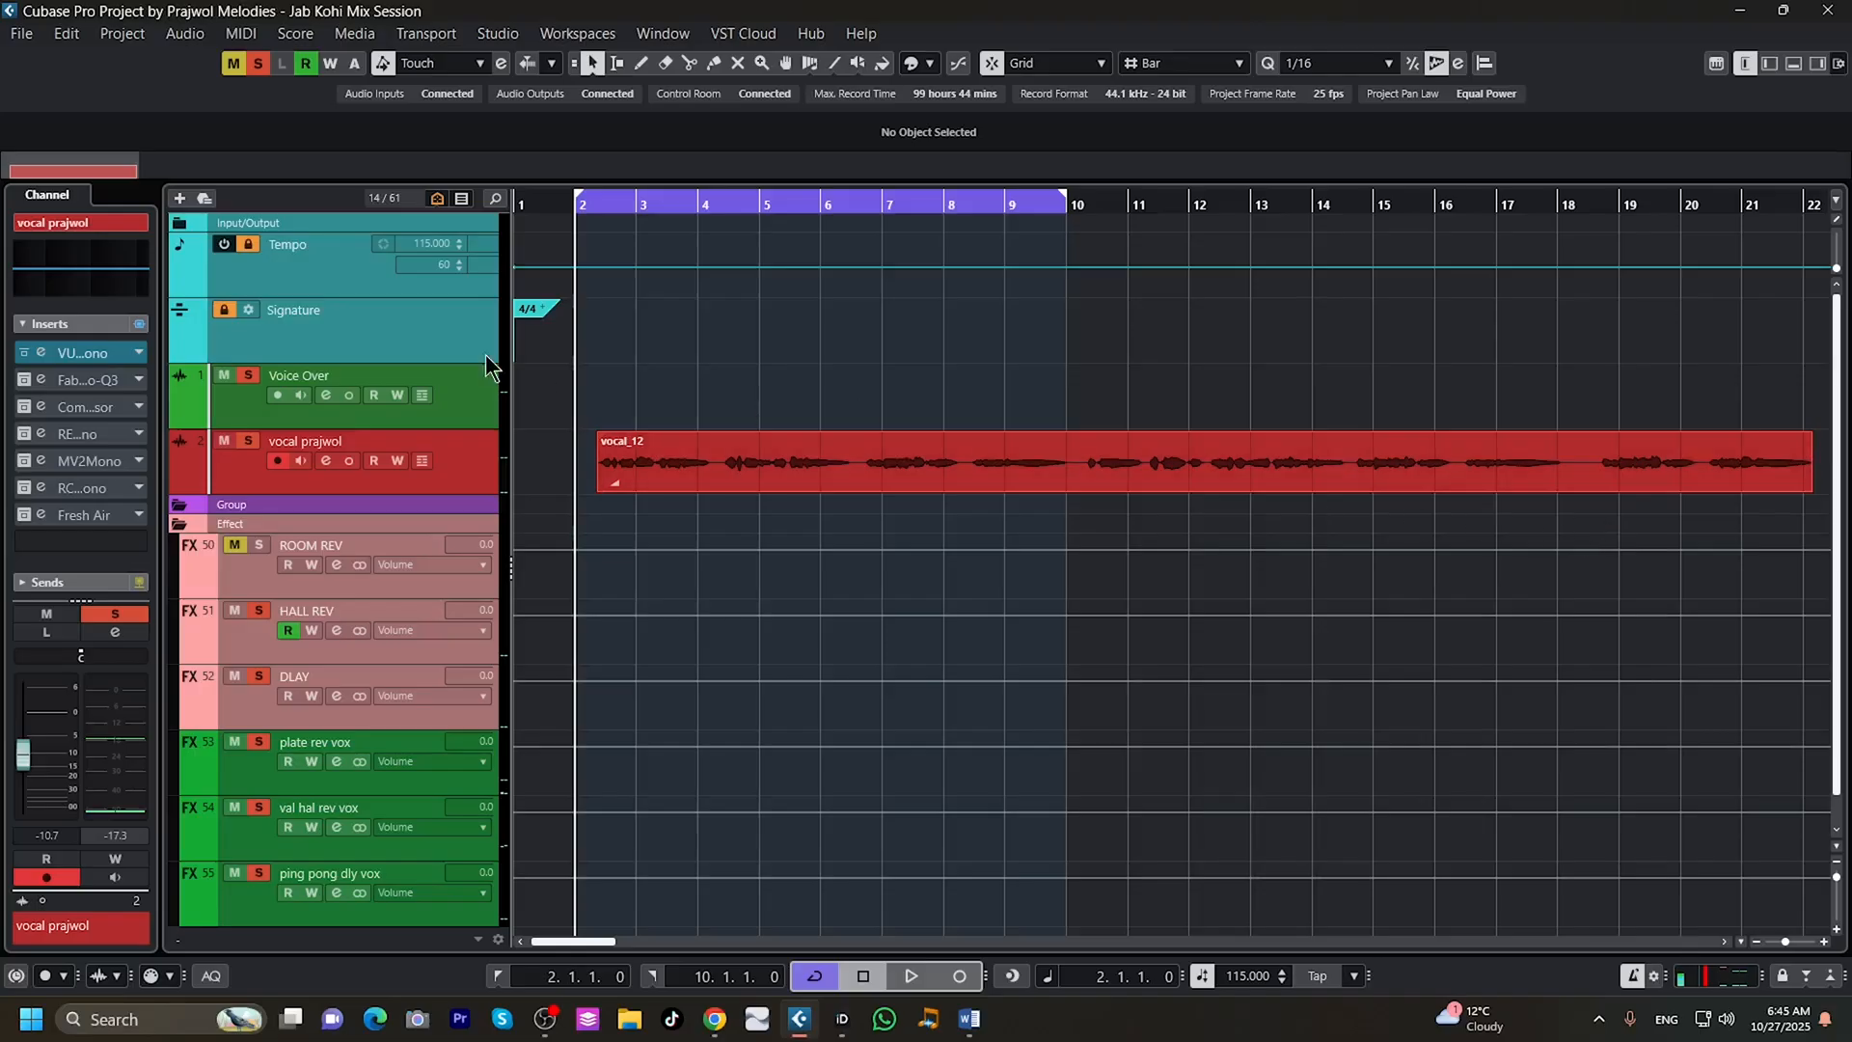
Activate the FabFilter Pro-Q 3 insert on the vocal track and audition the loop with its EQ curve on view.
left_click(23, 380)
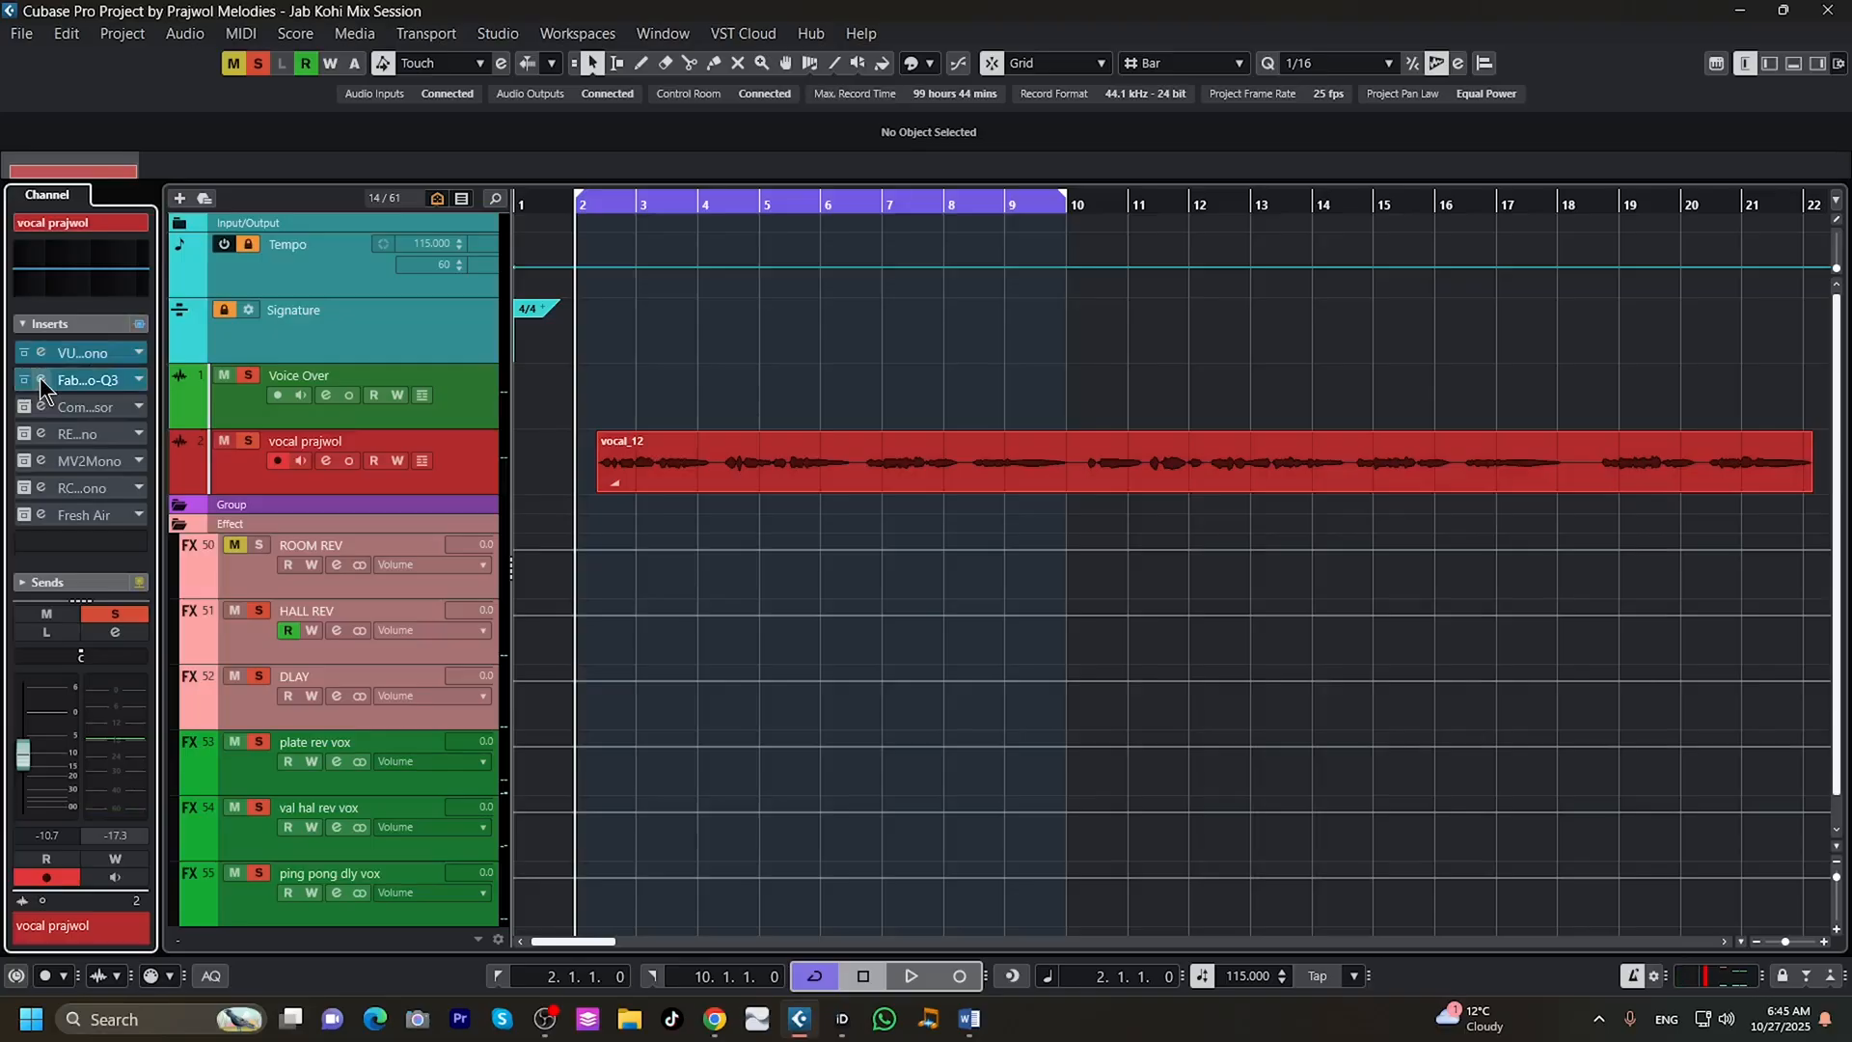
left_click(39, 379)
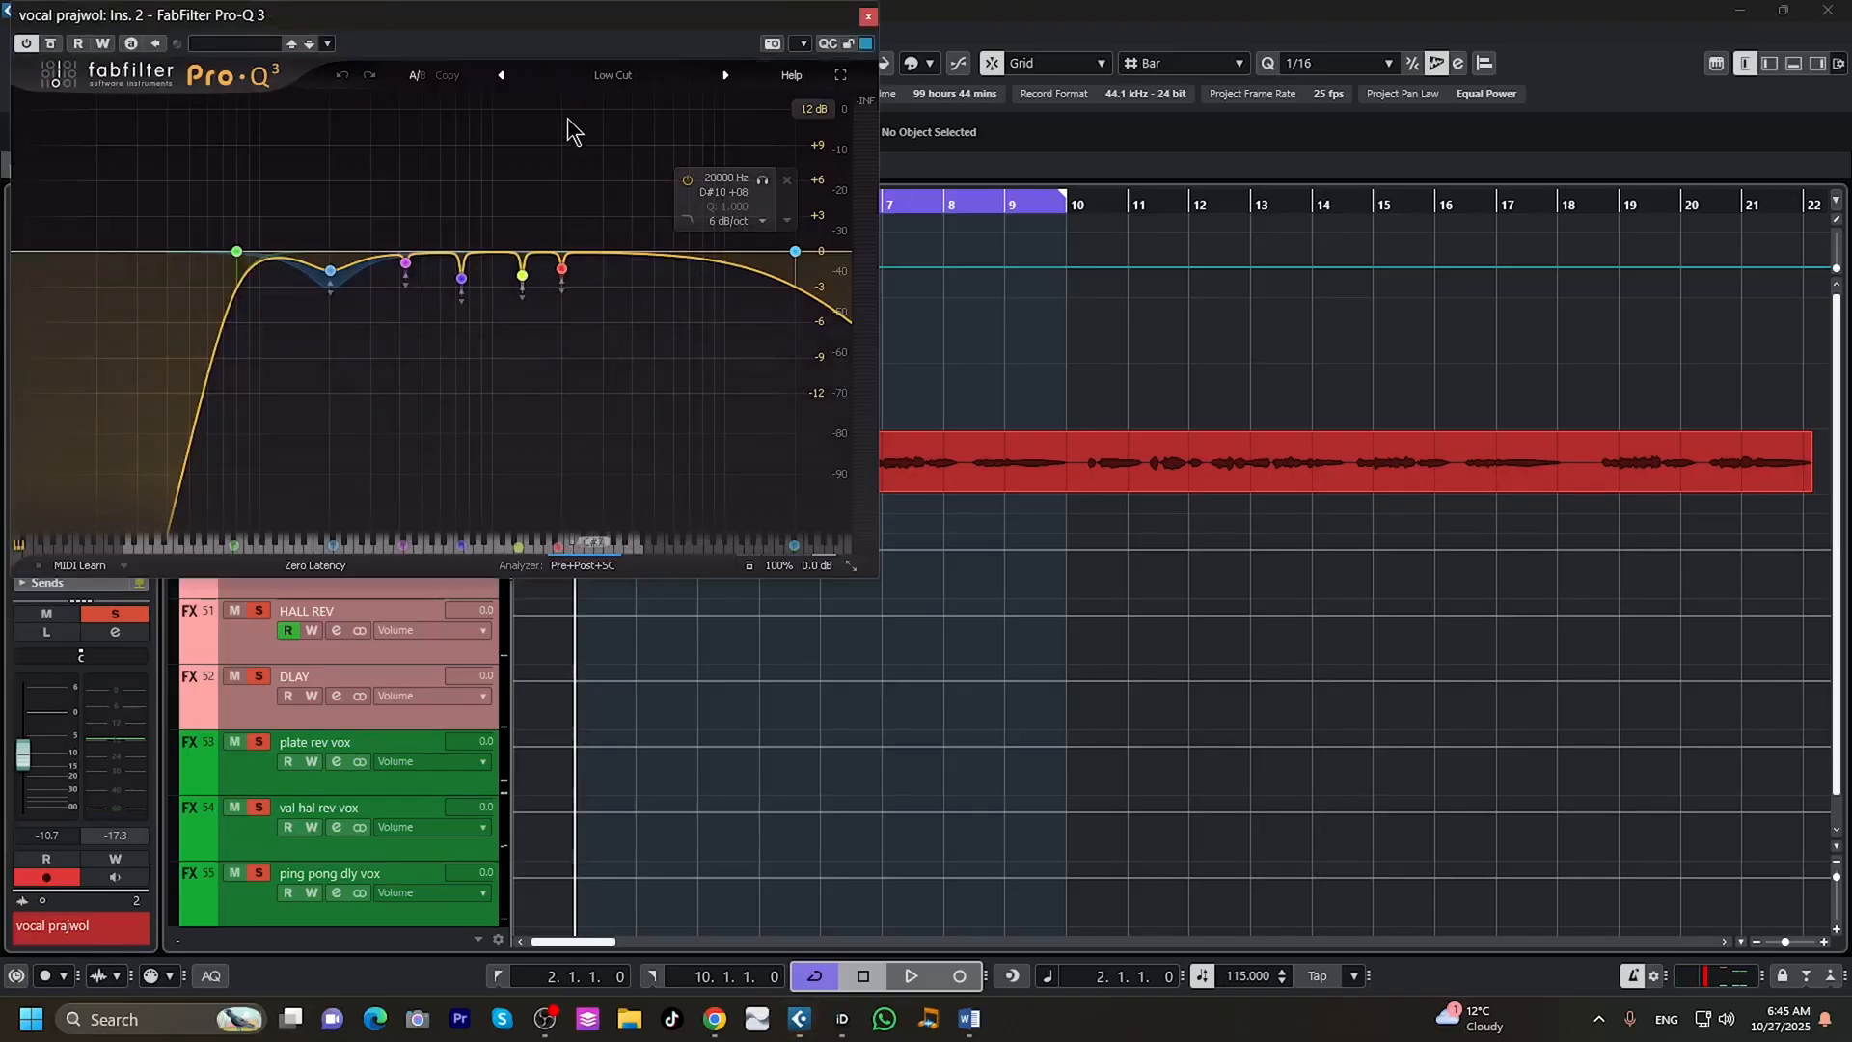
left_click_drag(550, 27, 1408, 330)
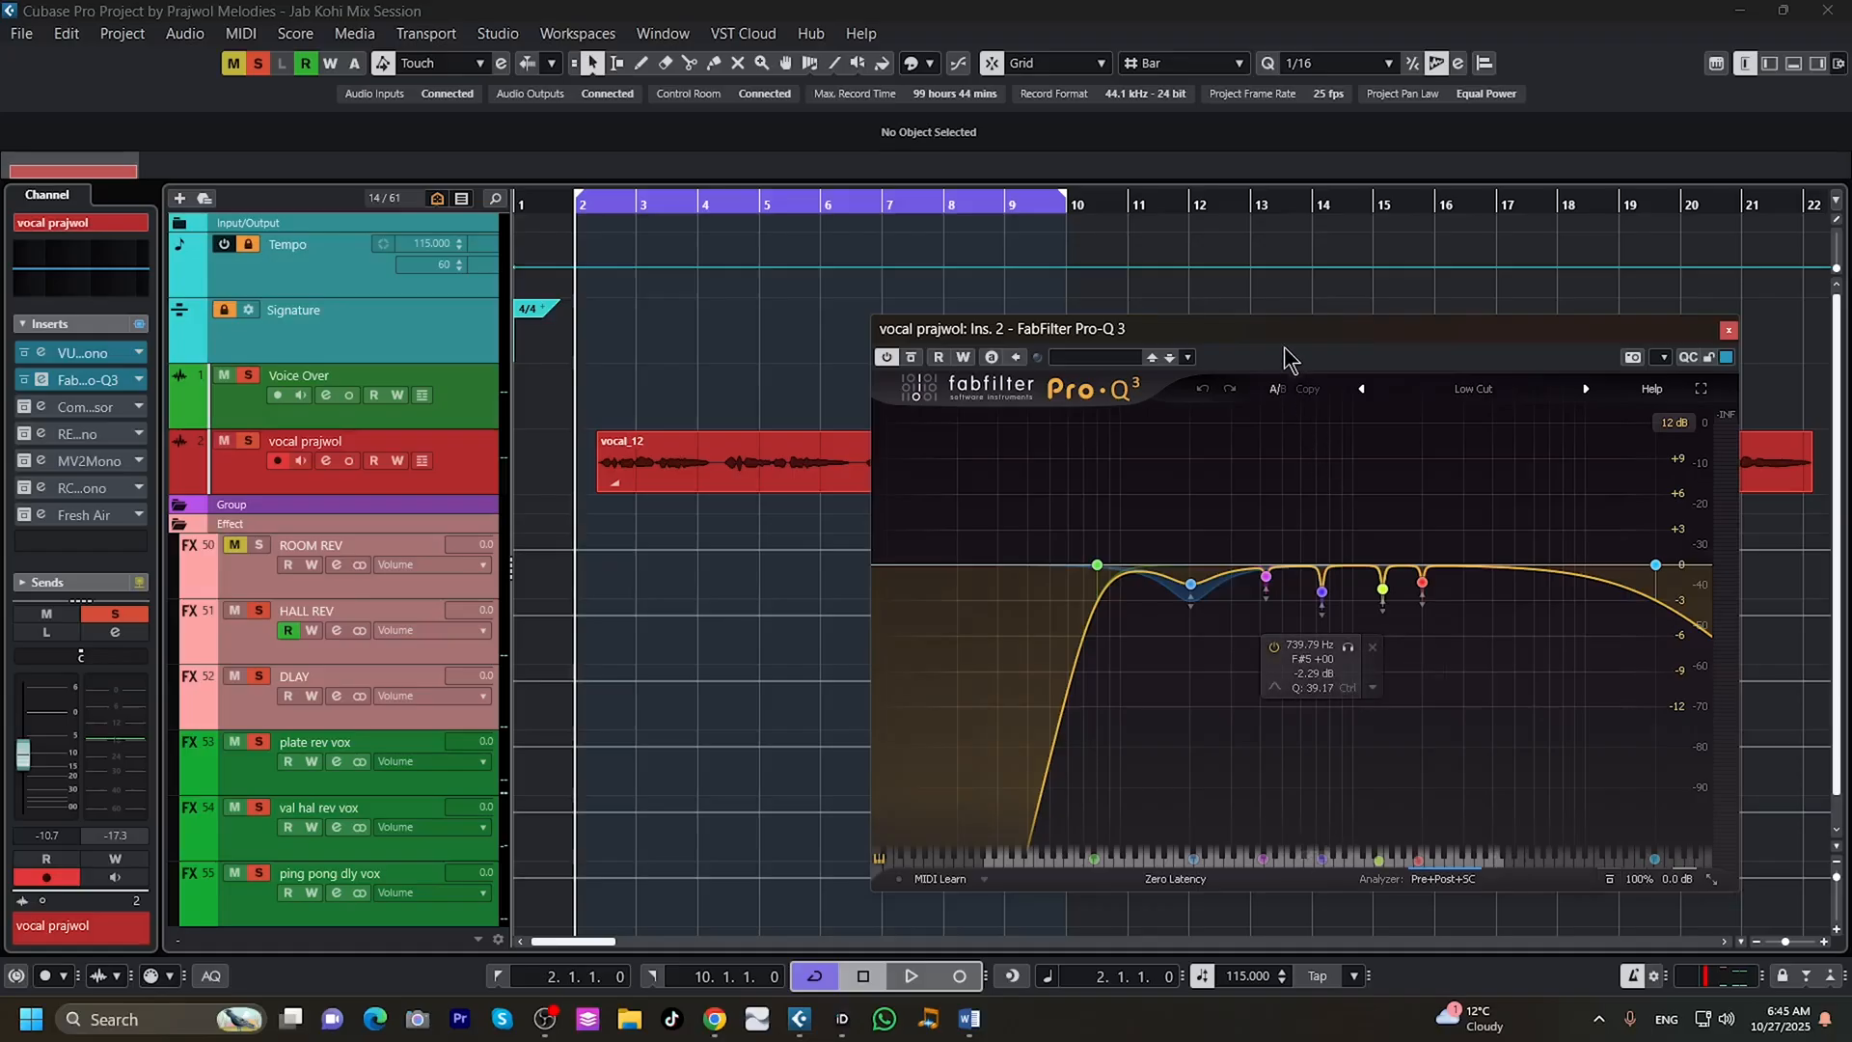
left_click_drag(1281, 334, 1367, 509)
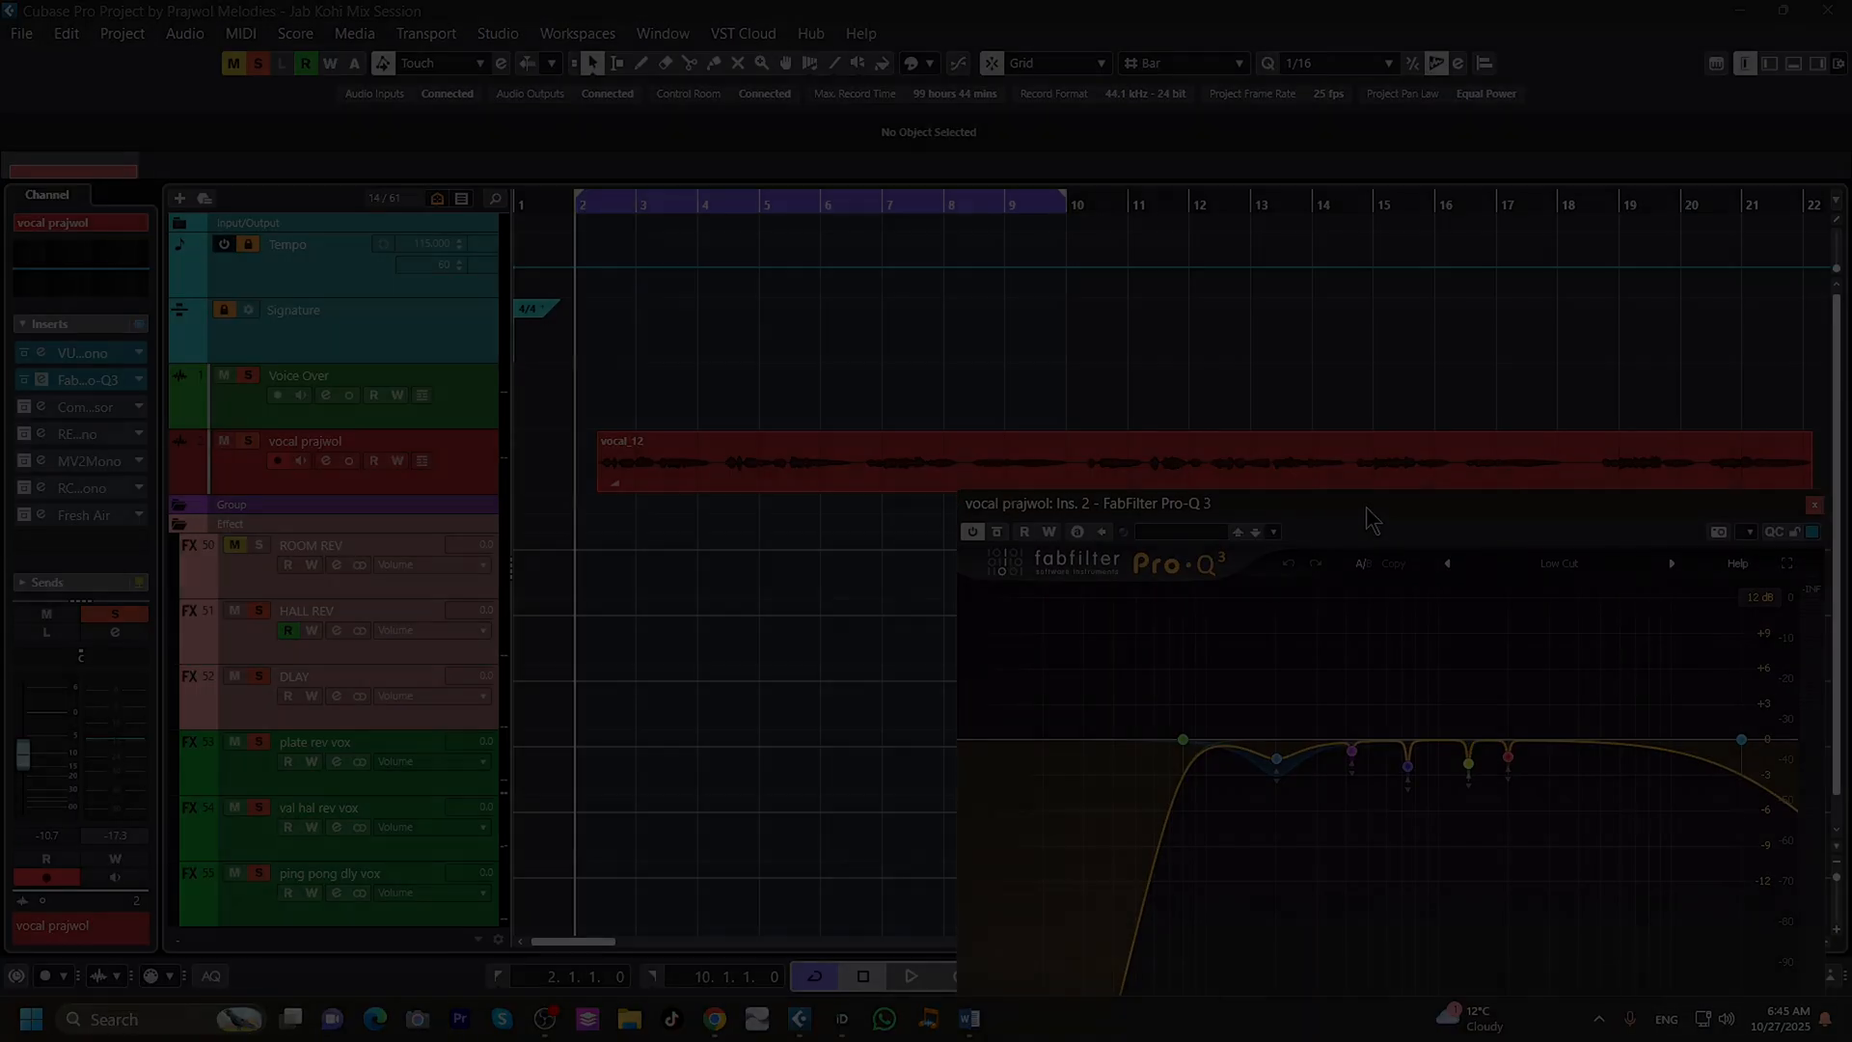
left_click(911, 976)
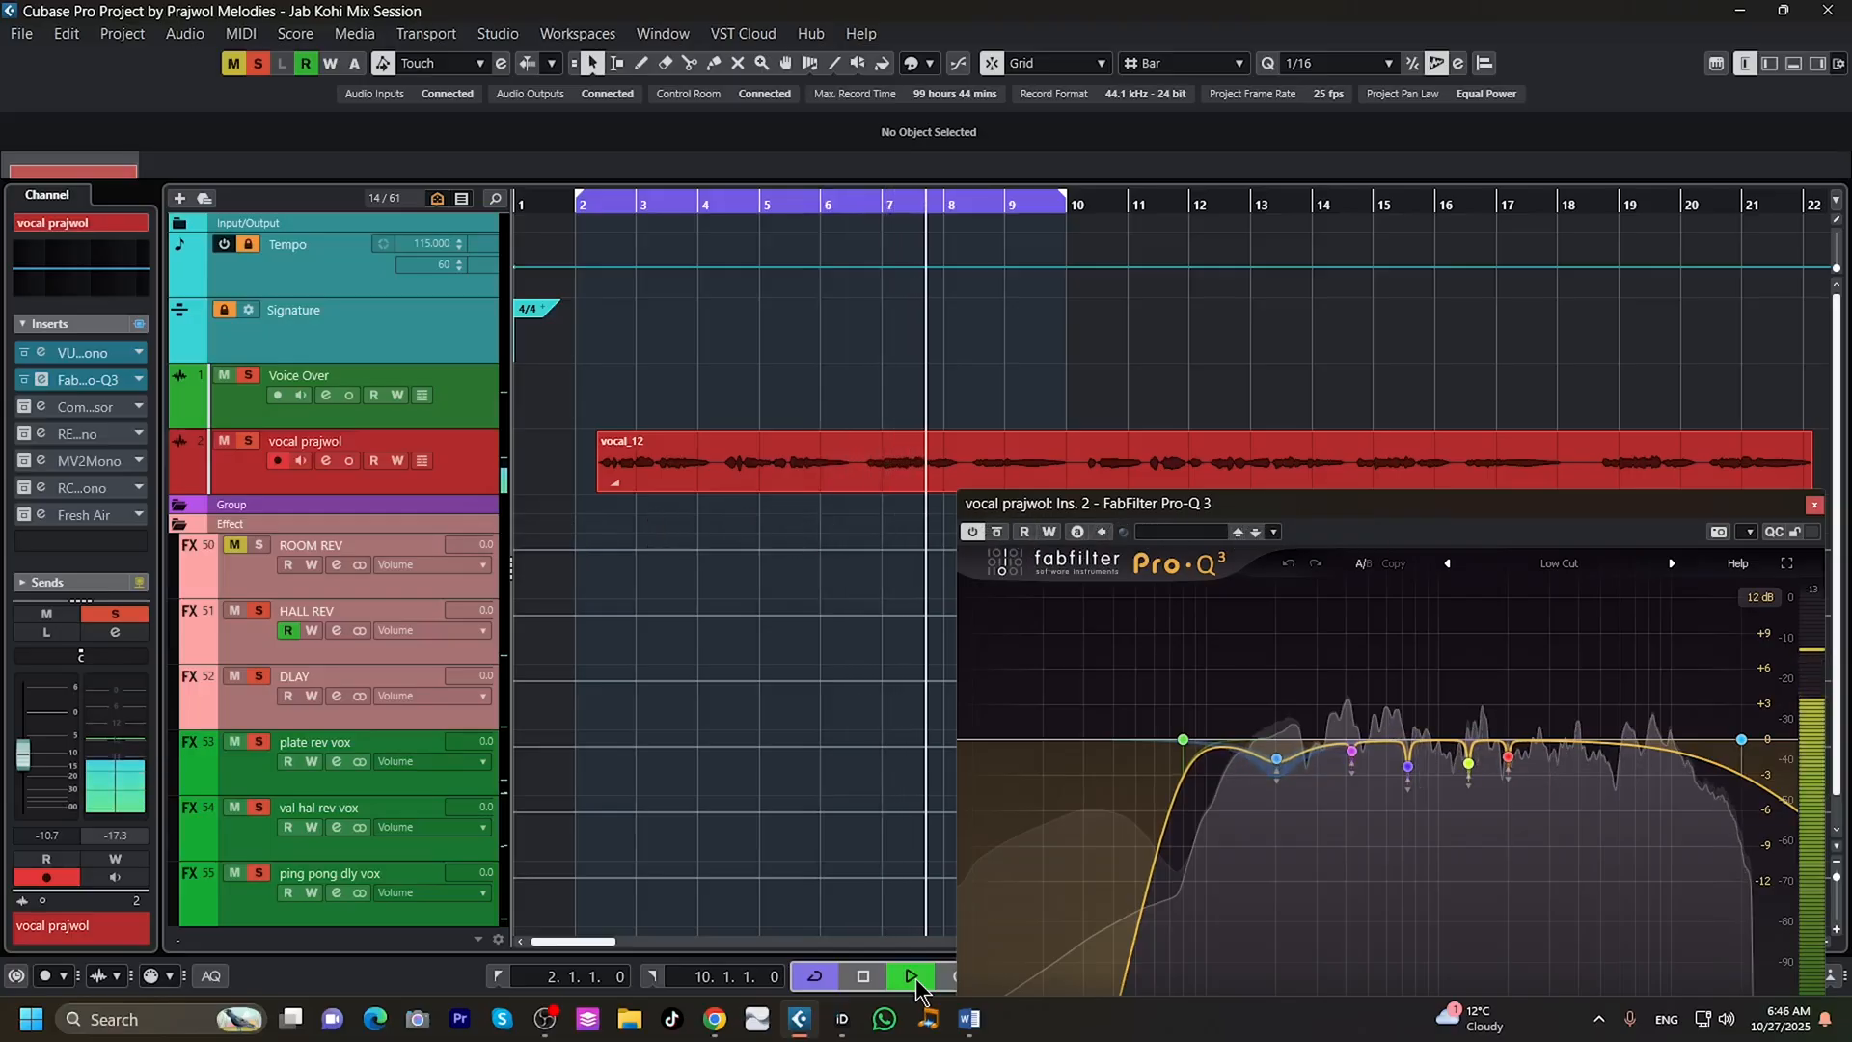
left_click(864, 977)
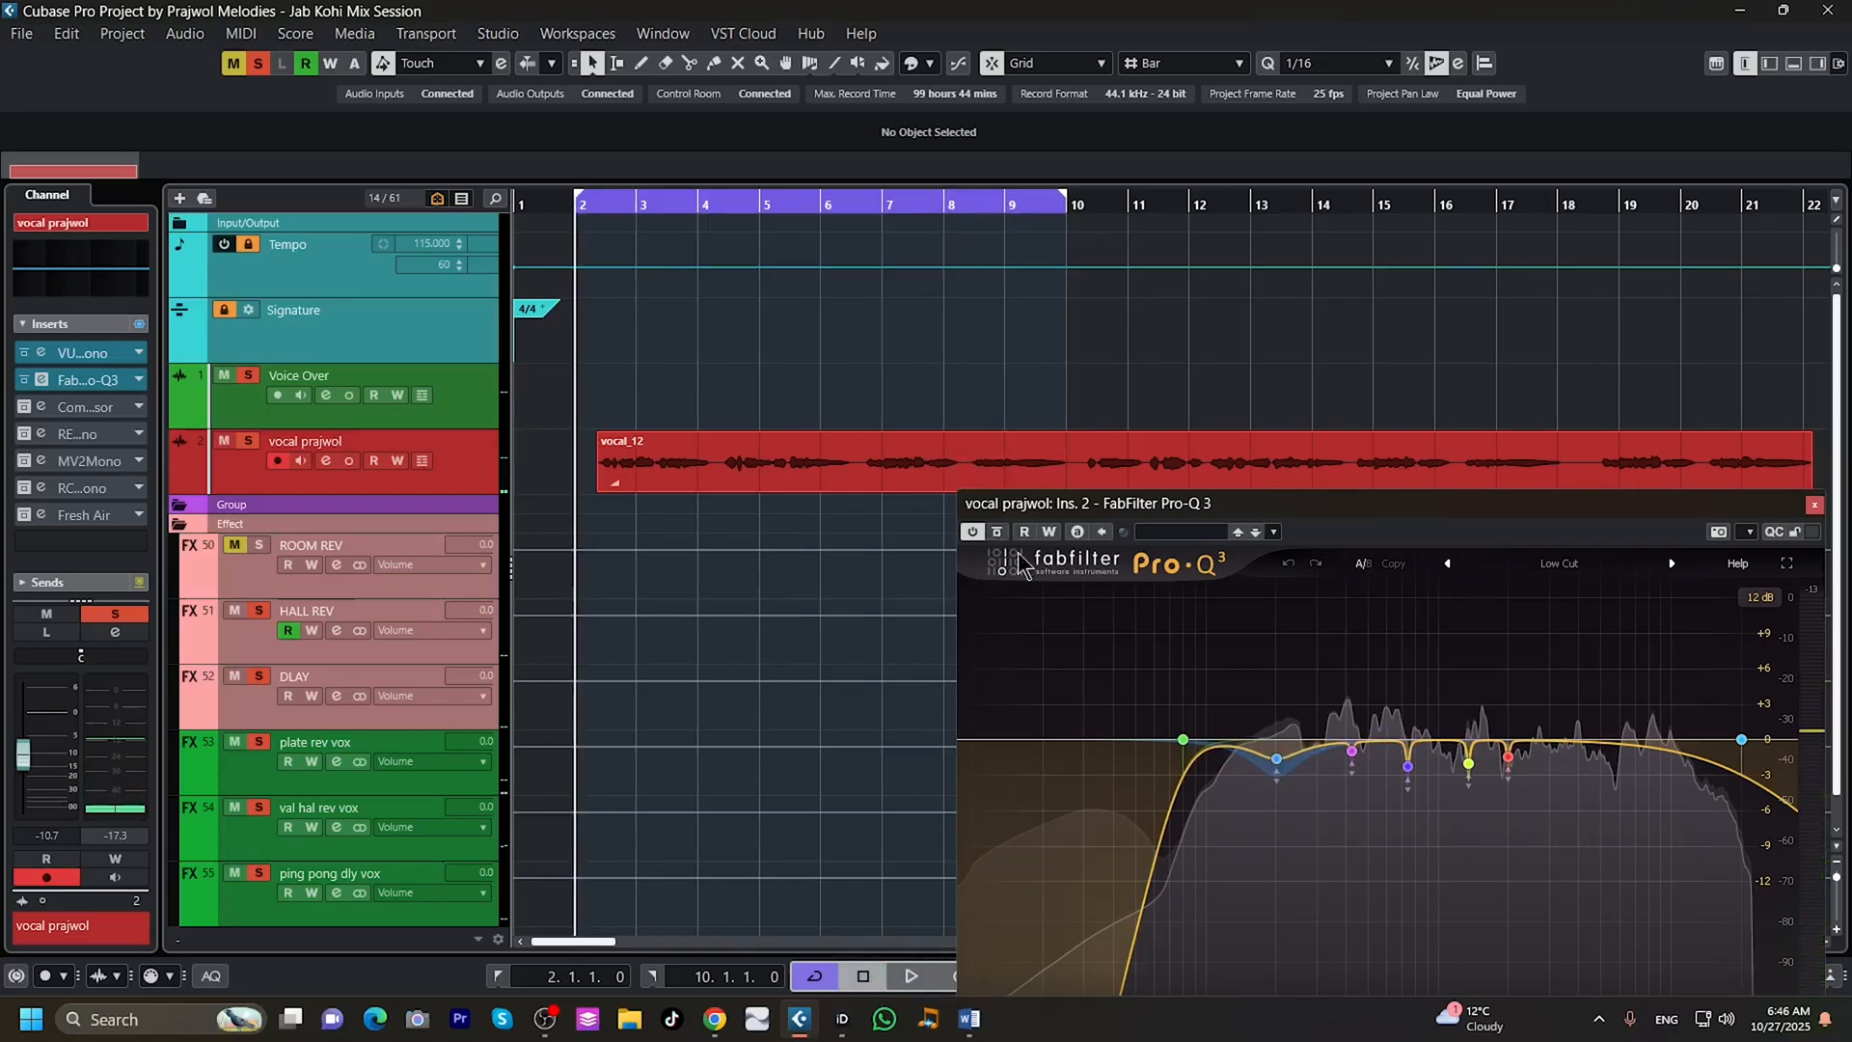
left_click(1814, 505)
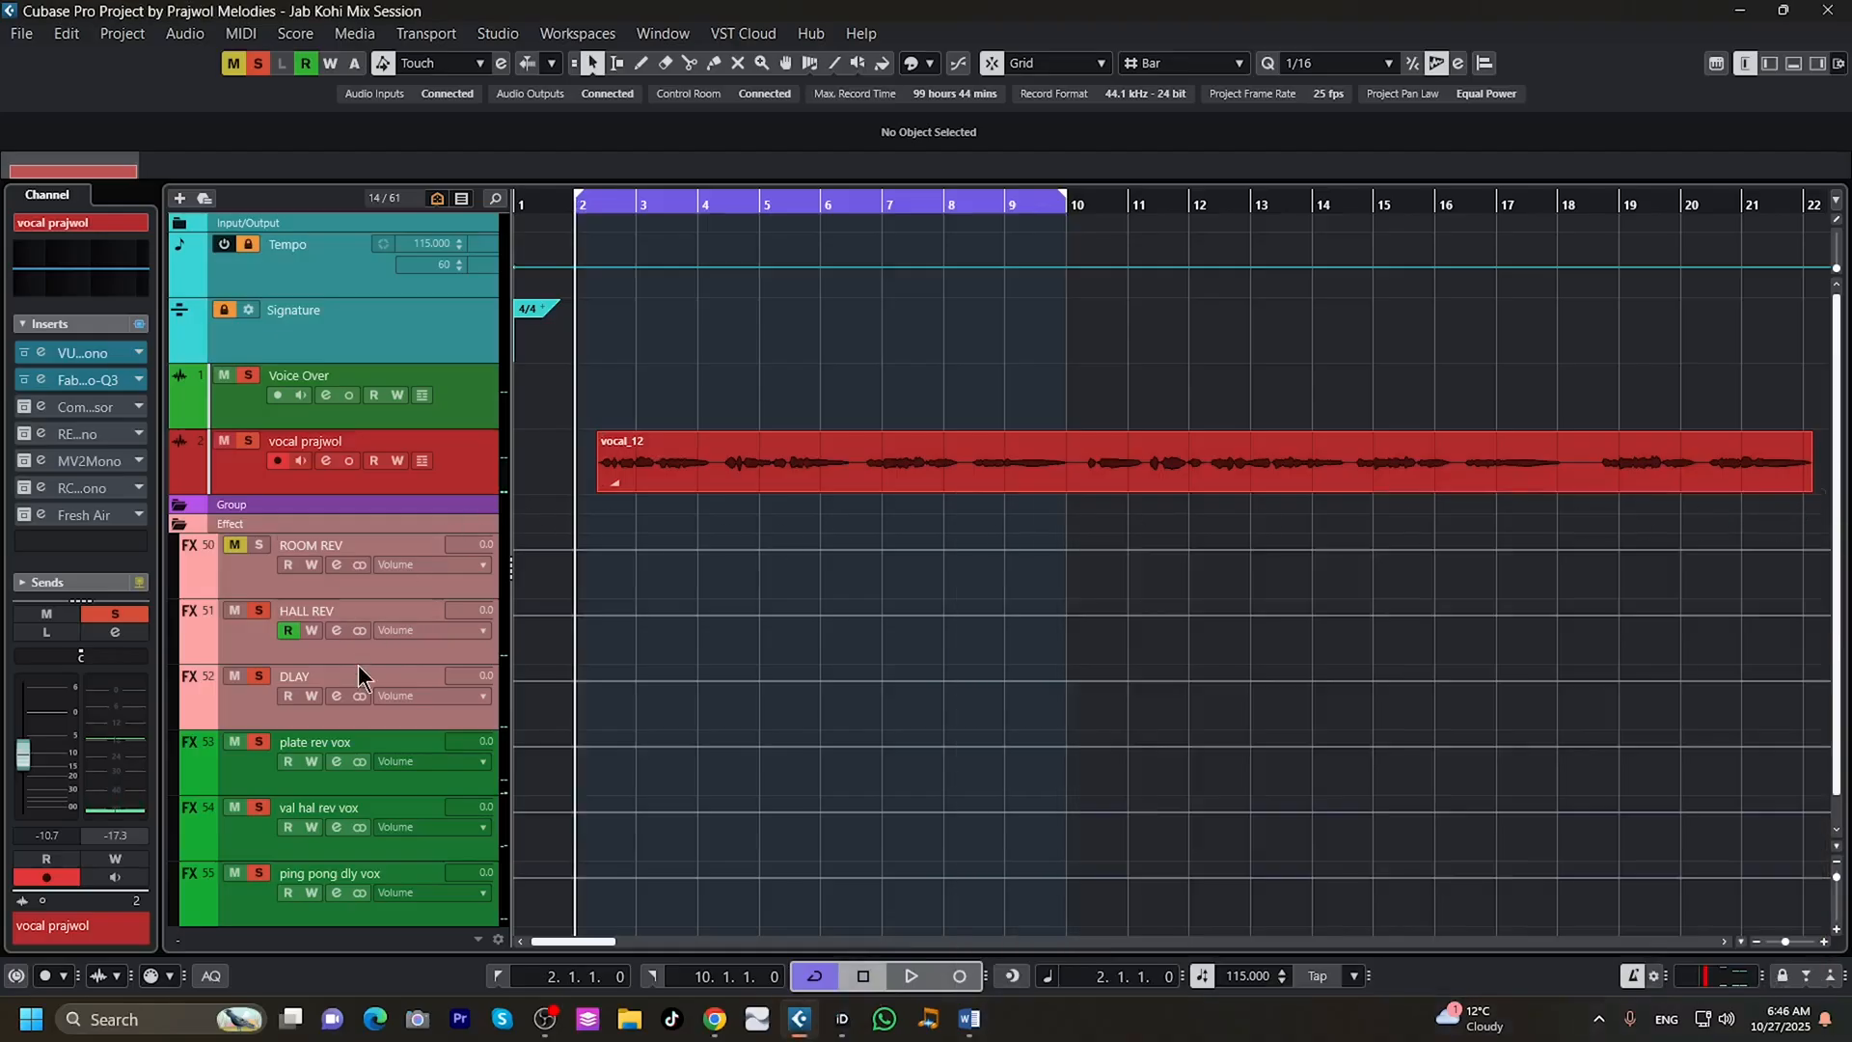
Activate the Compressor insert on the vocal track and audition the compressed vocal with its editor open.
left_click(24, 407)
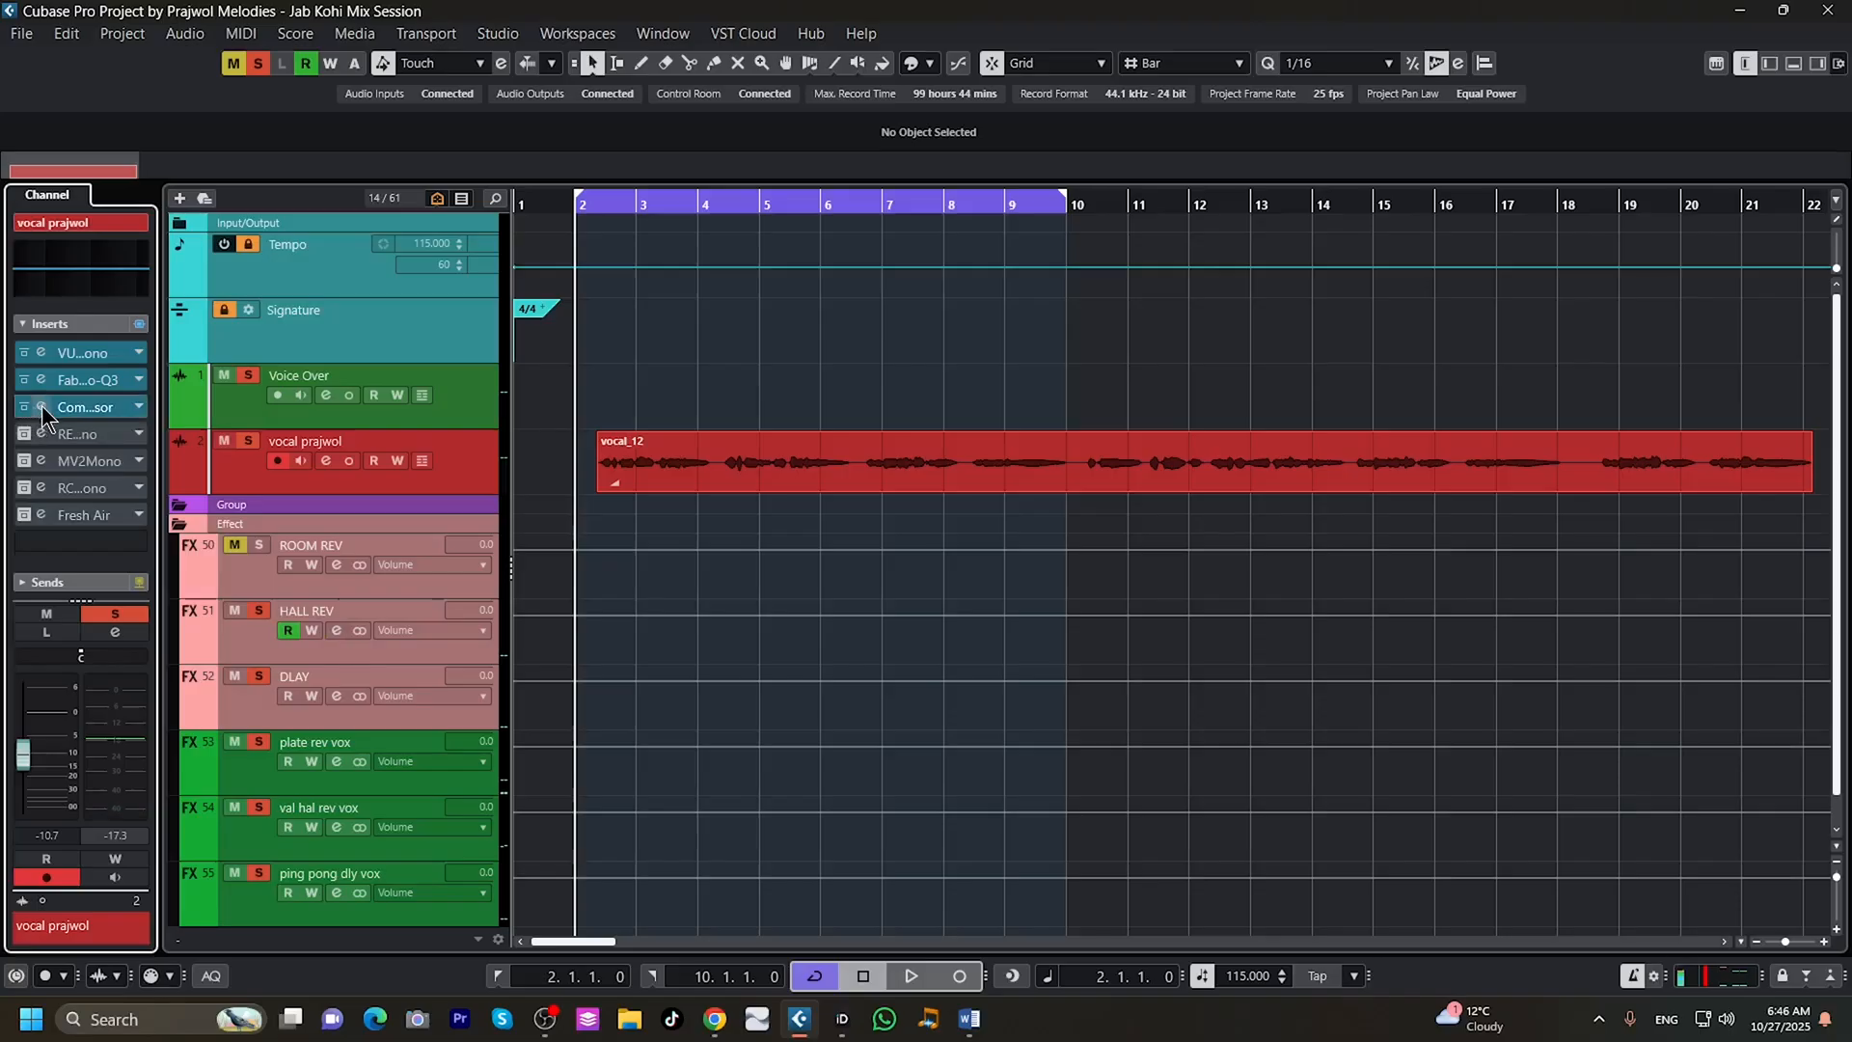
left_click(44, 407)
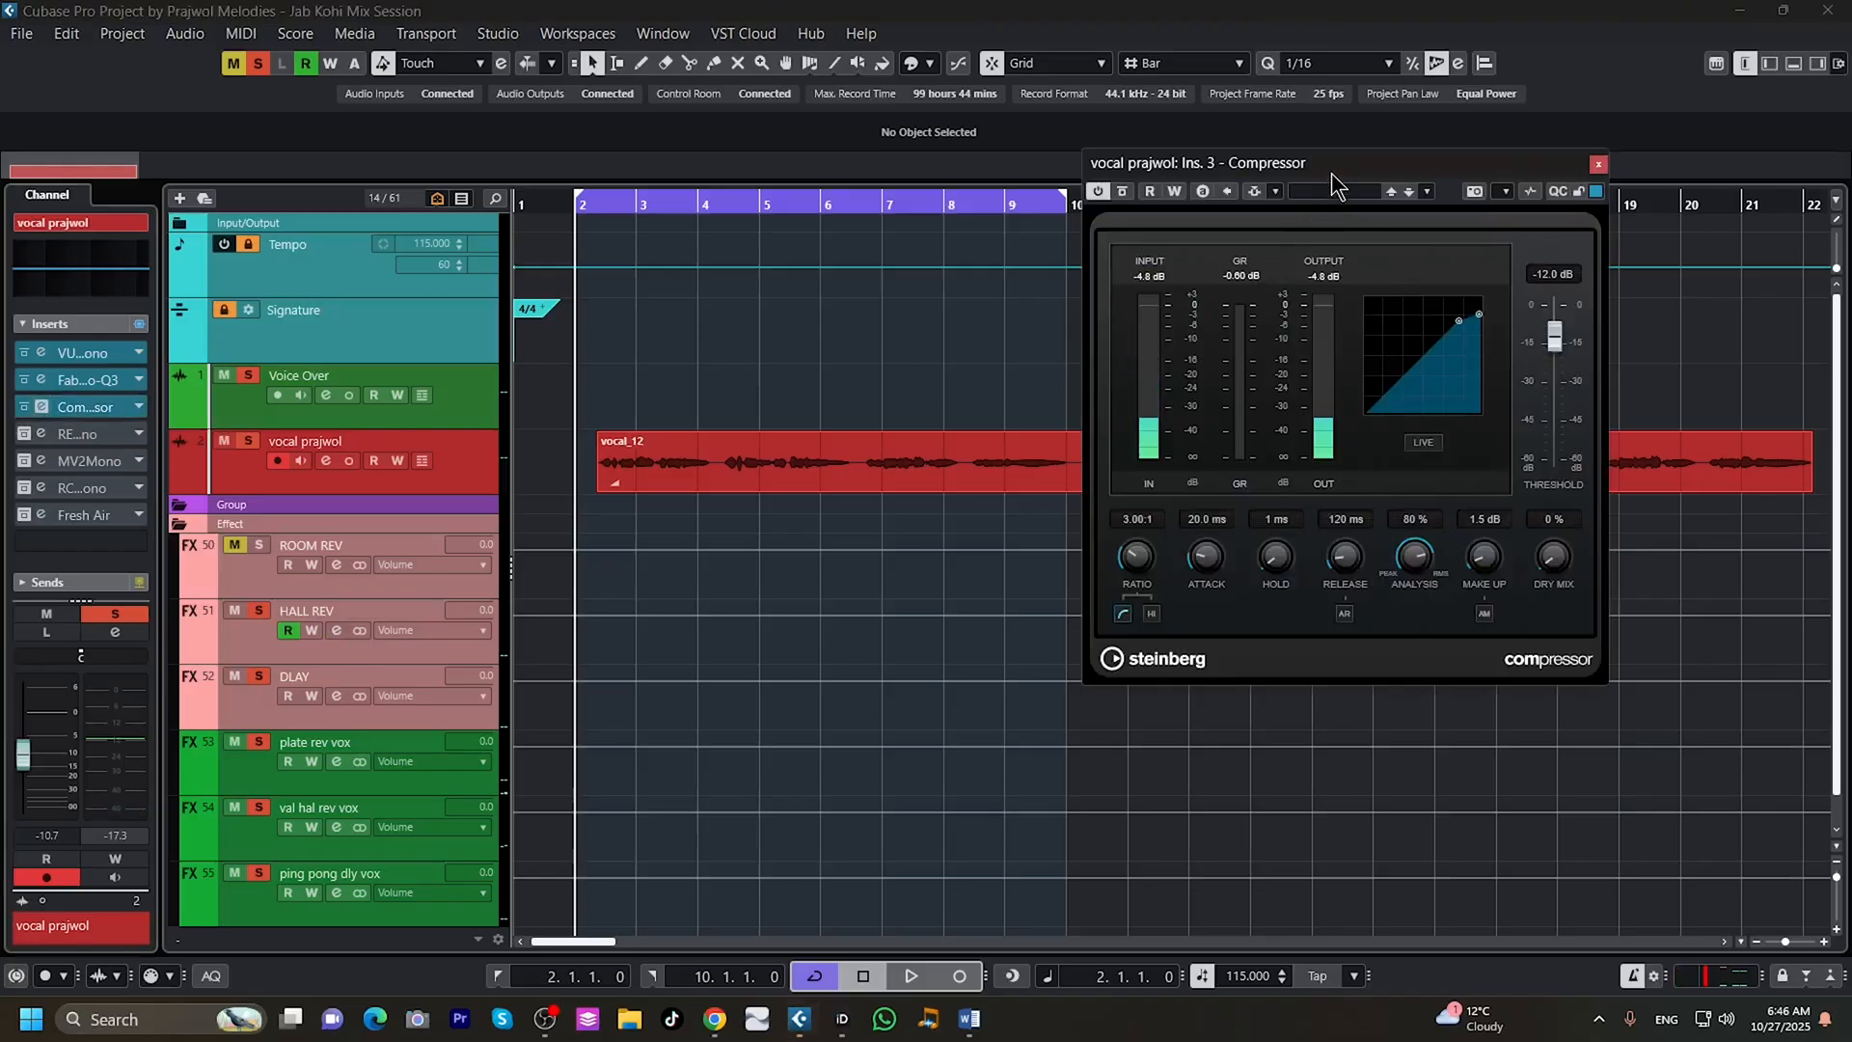
left_click_drag(1337, 164, 1346, 286)
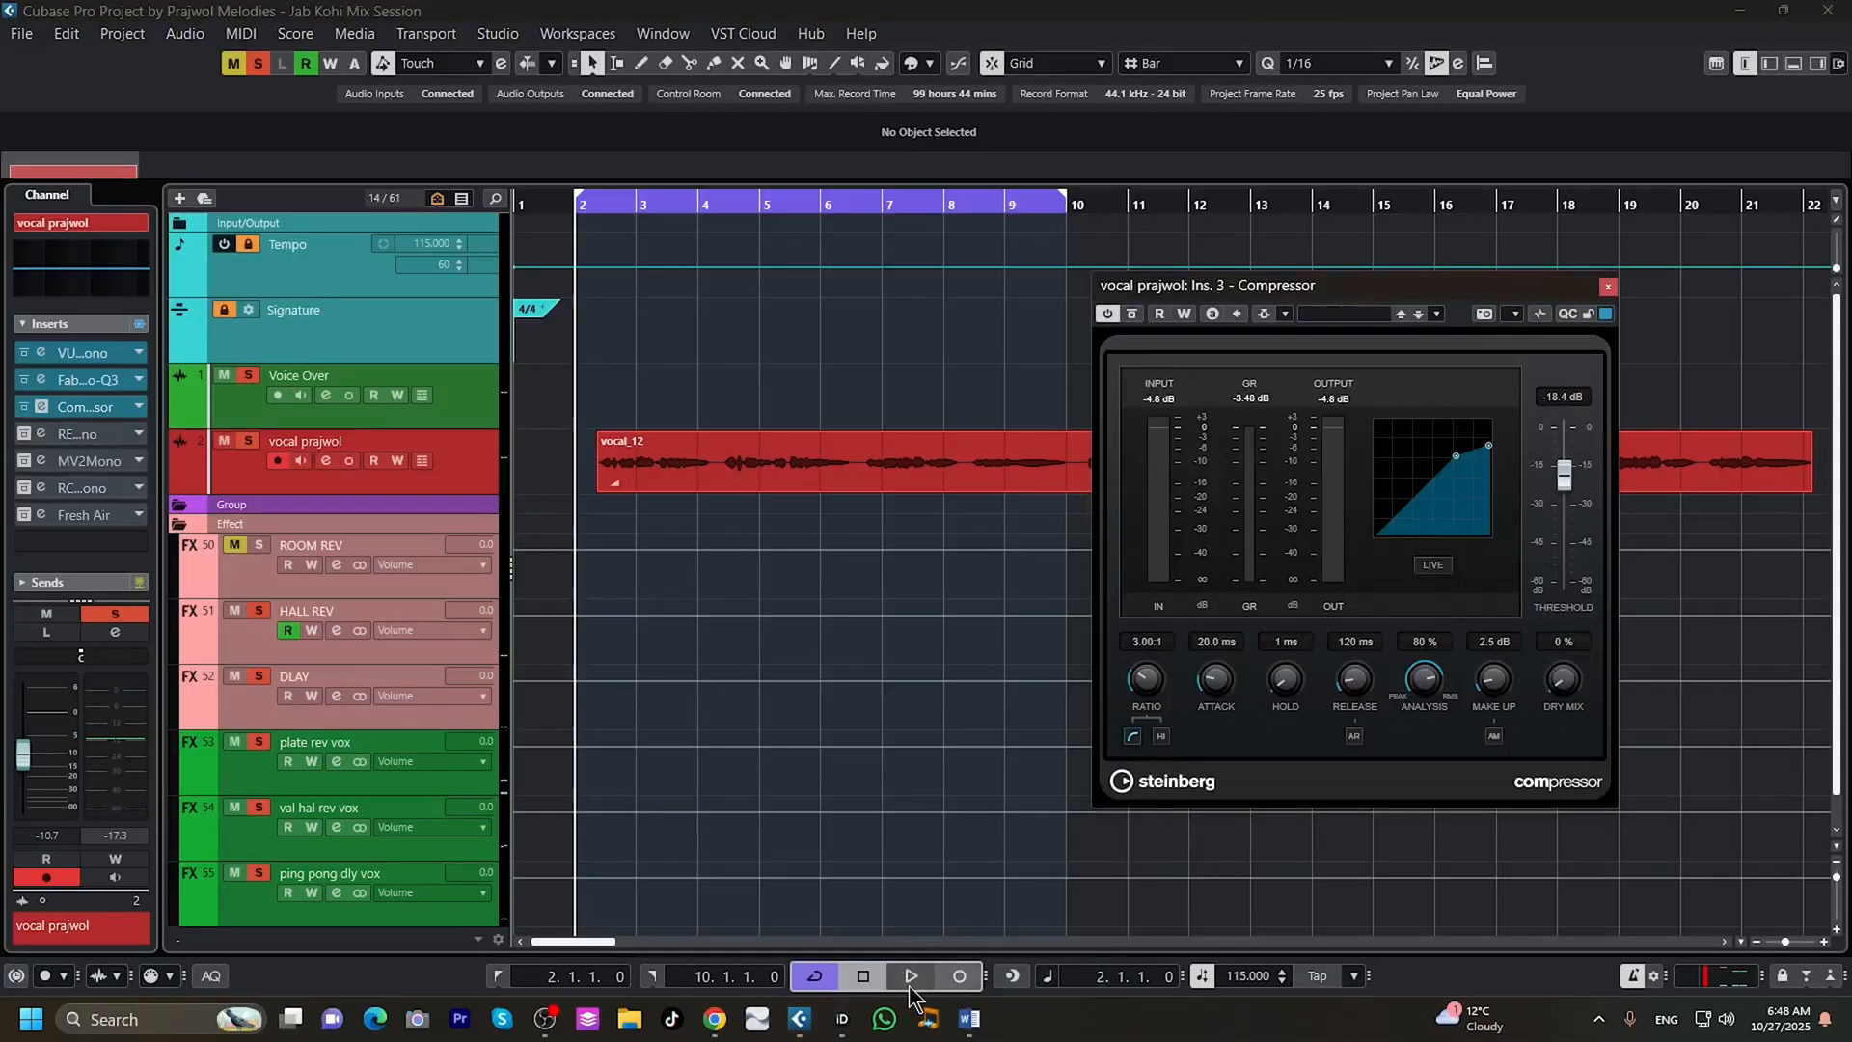
left_click(910, 978)
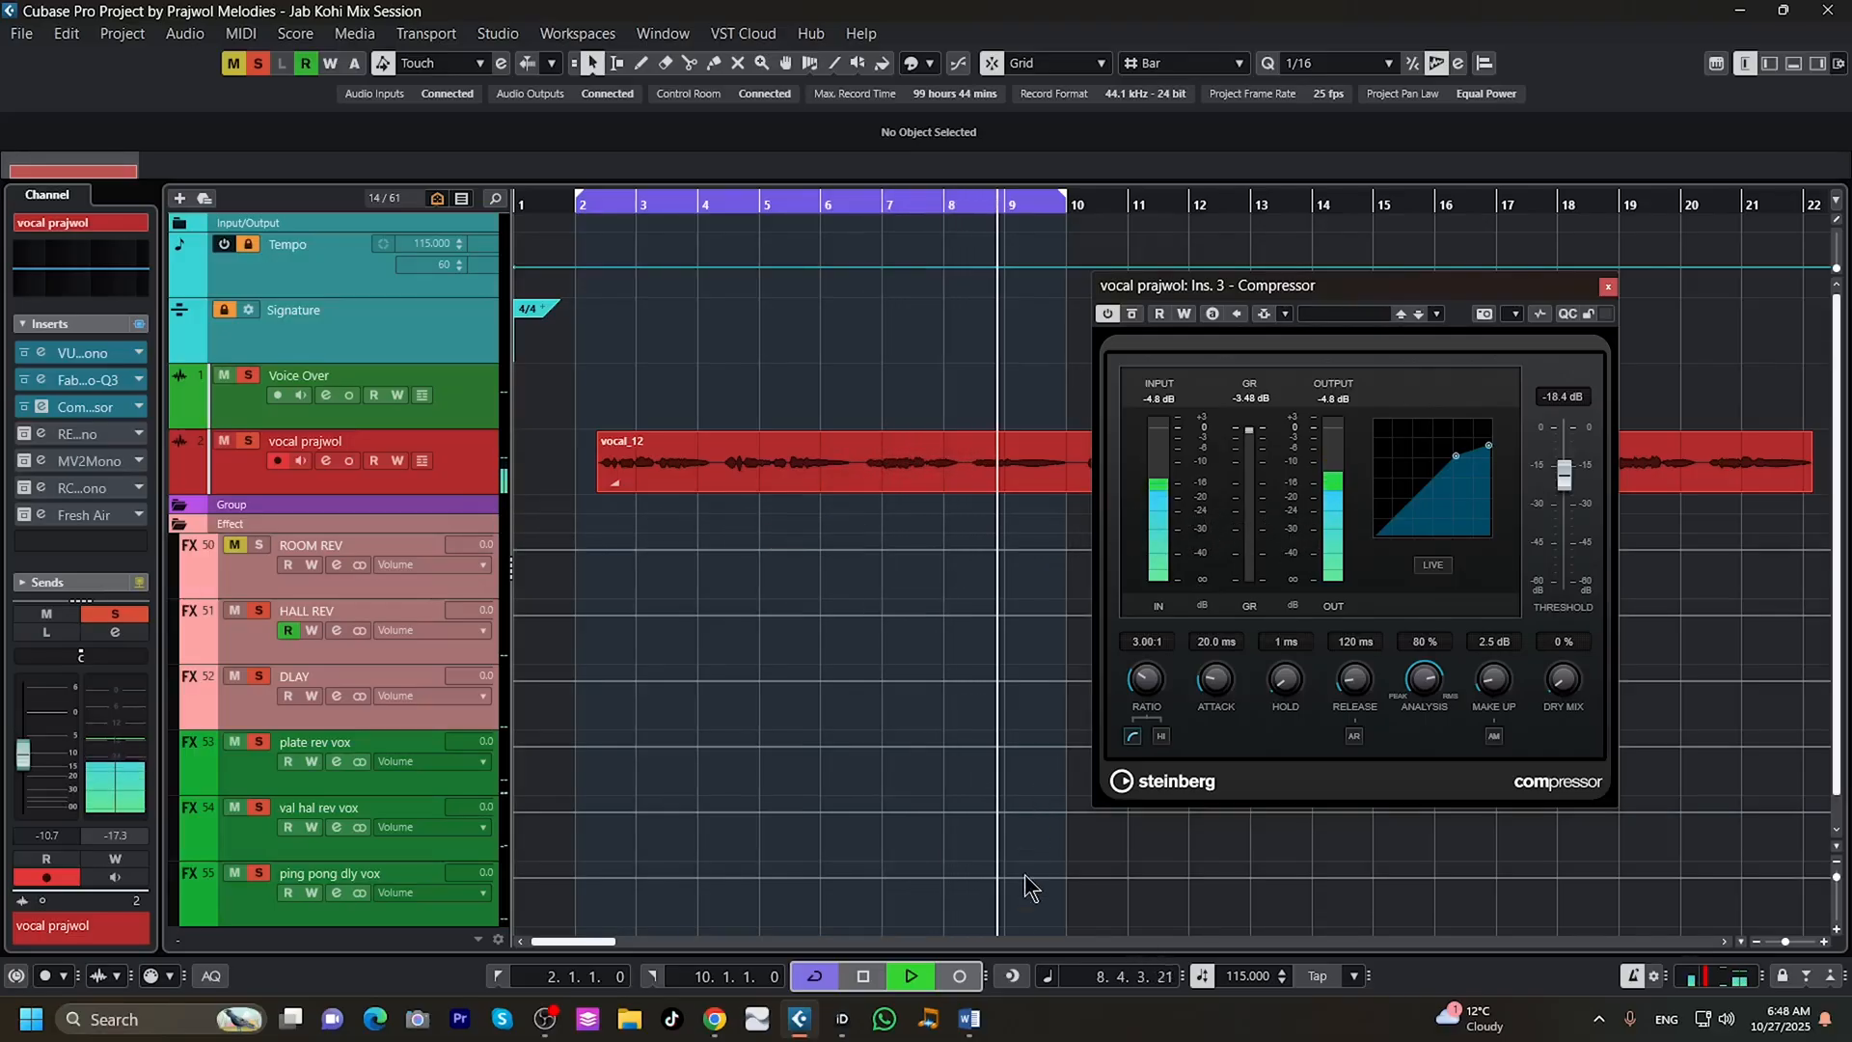
left_click(864, 976)
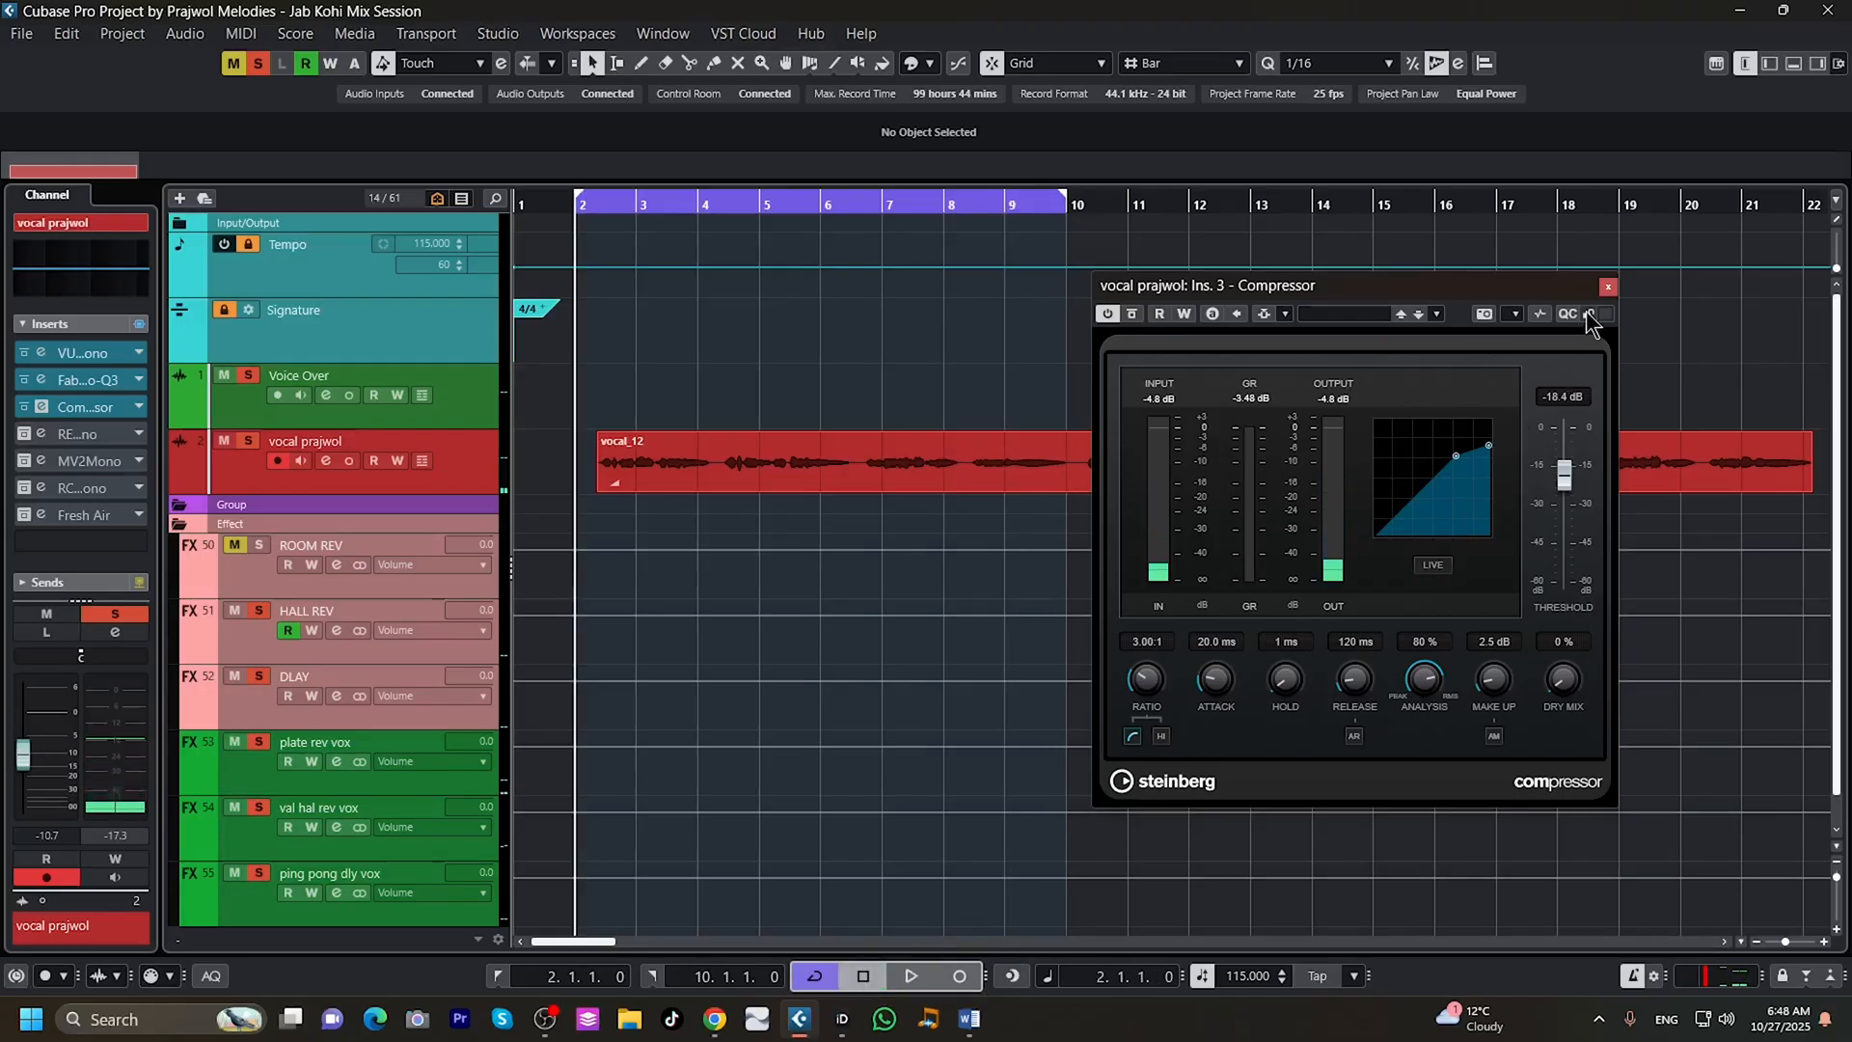
left_click(1607, 287)
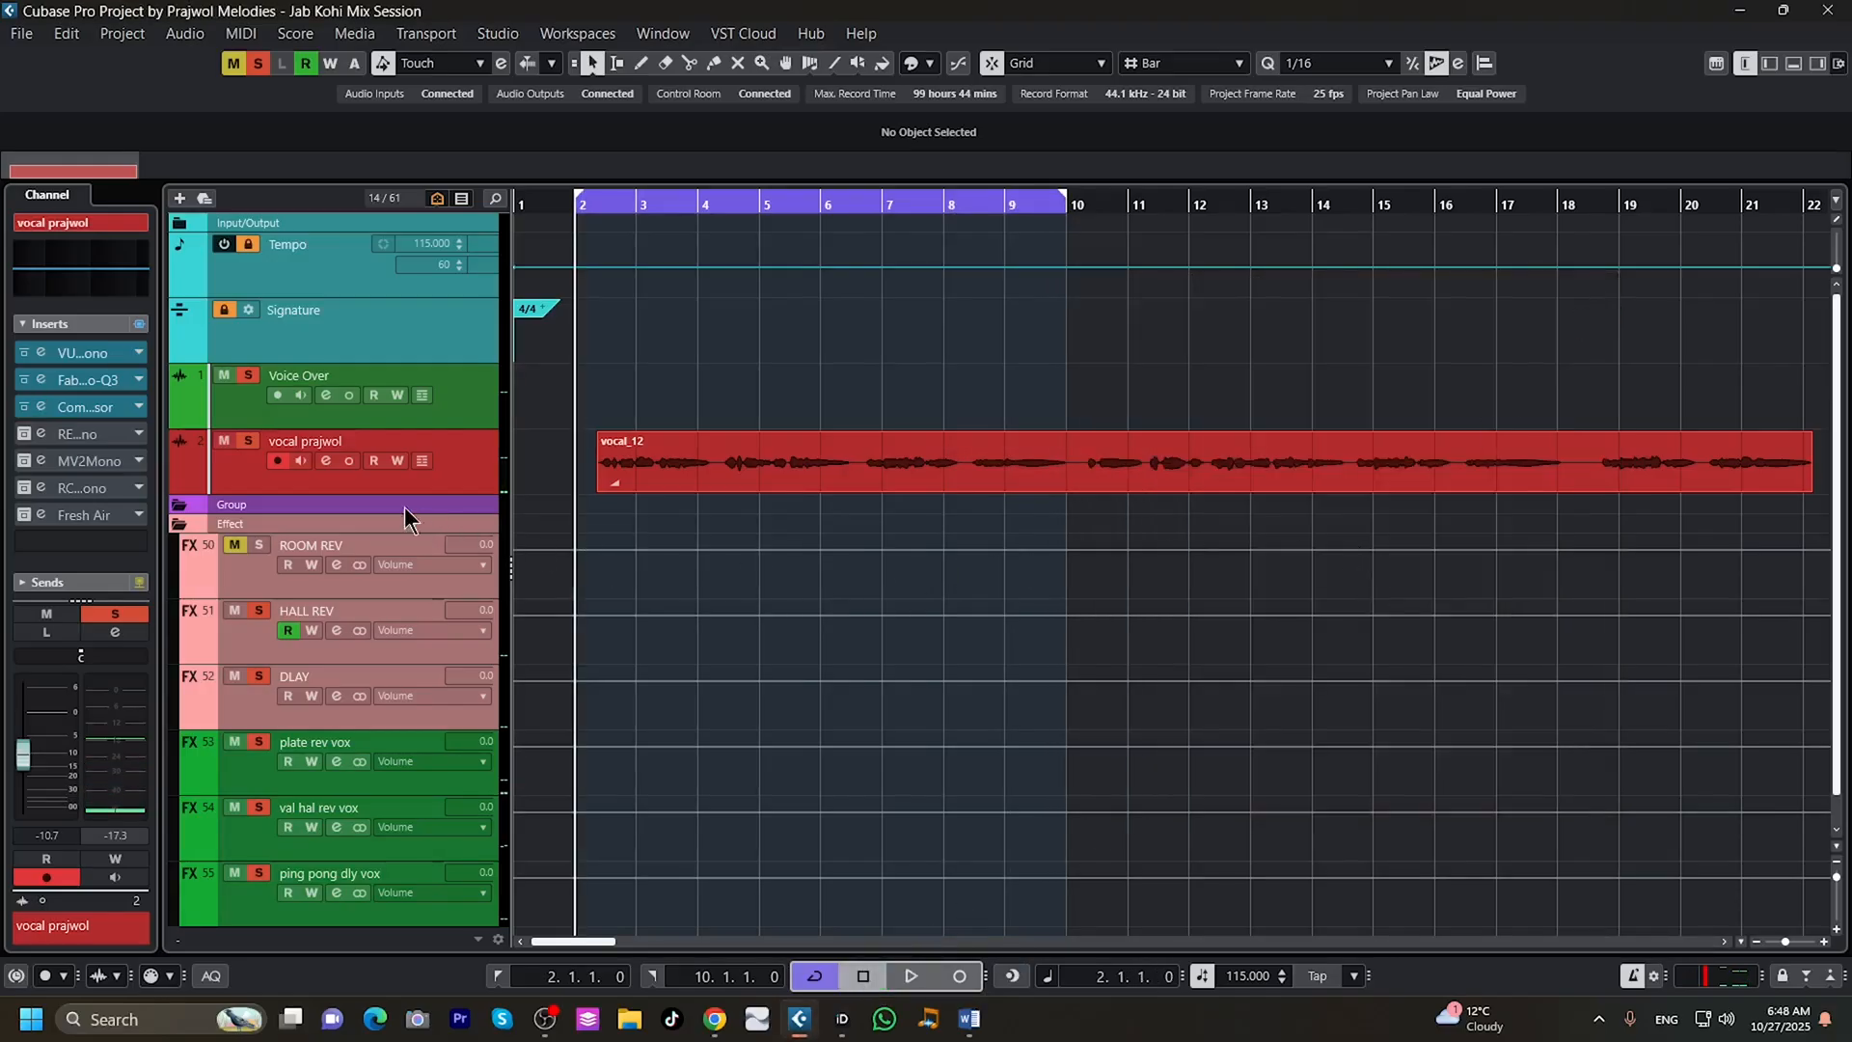
Activate the REQ 6 Mono insert on the vocal track and audition the vocal through its equalizer.
left_click(22, 434)
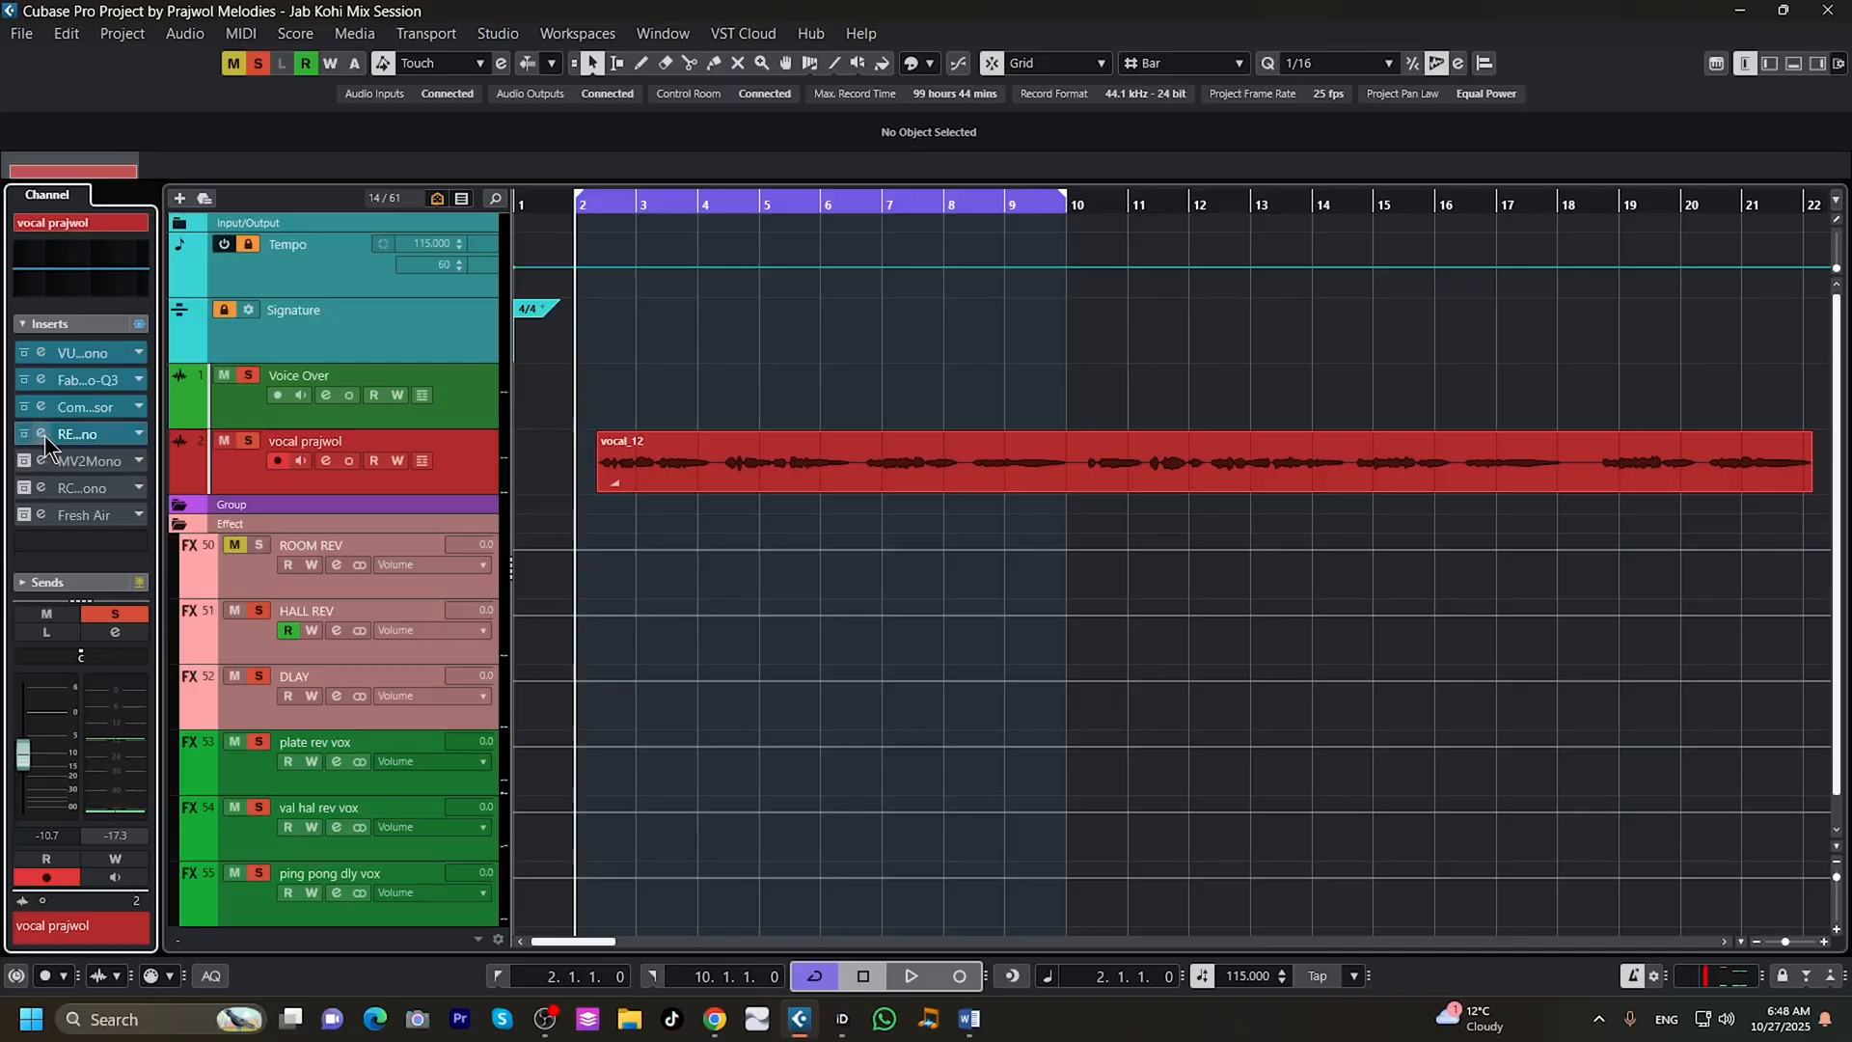
left_click(42, 435)
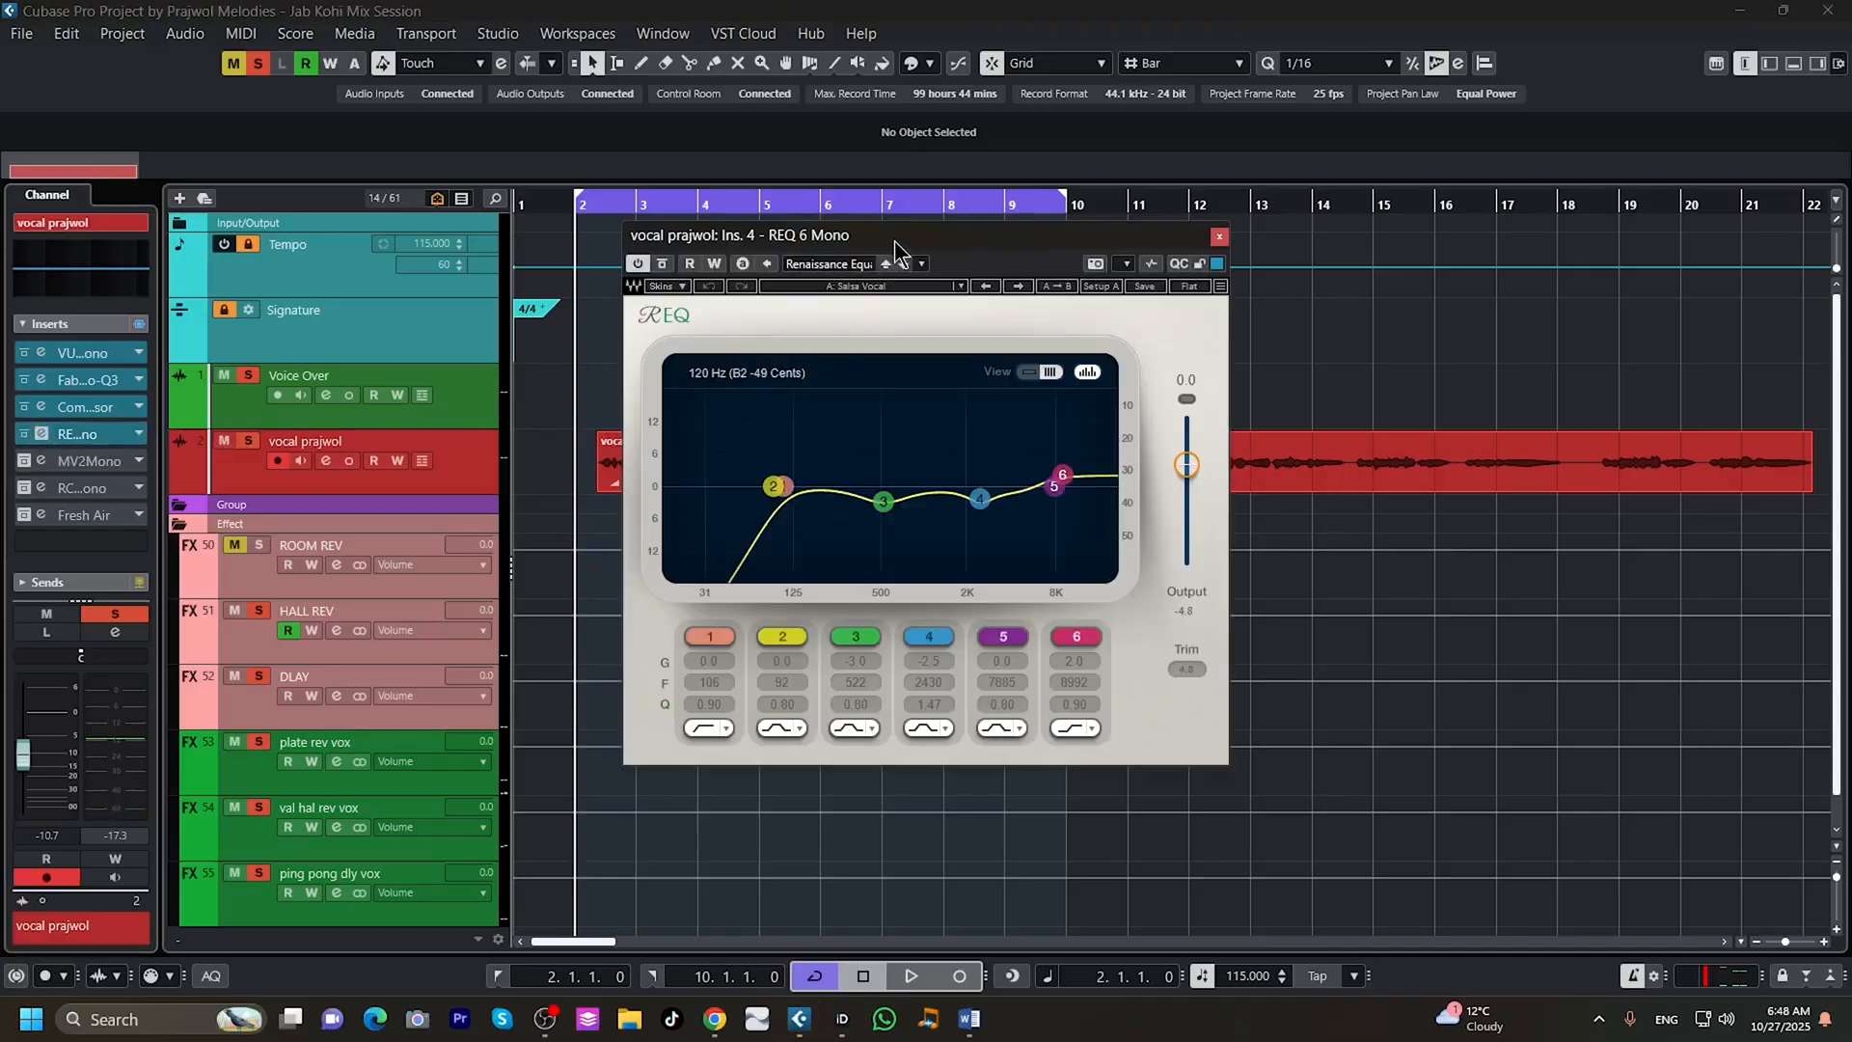
left_click_drag(894, 240, 1387, 278)
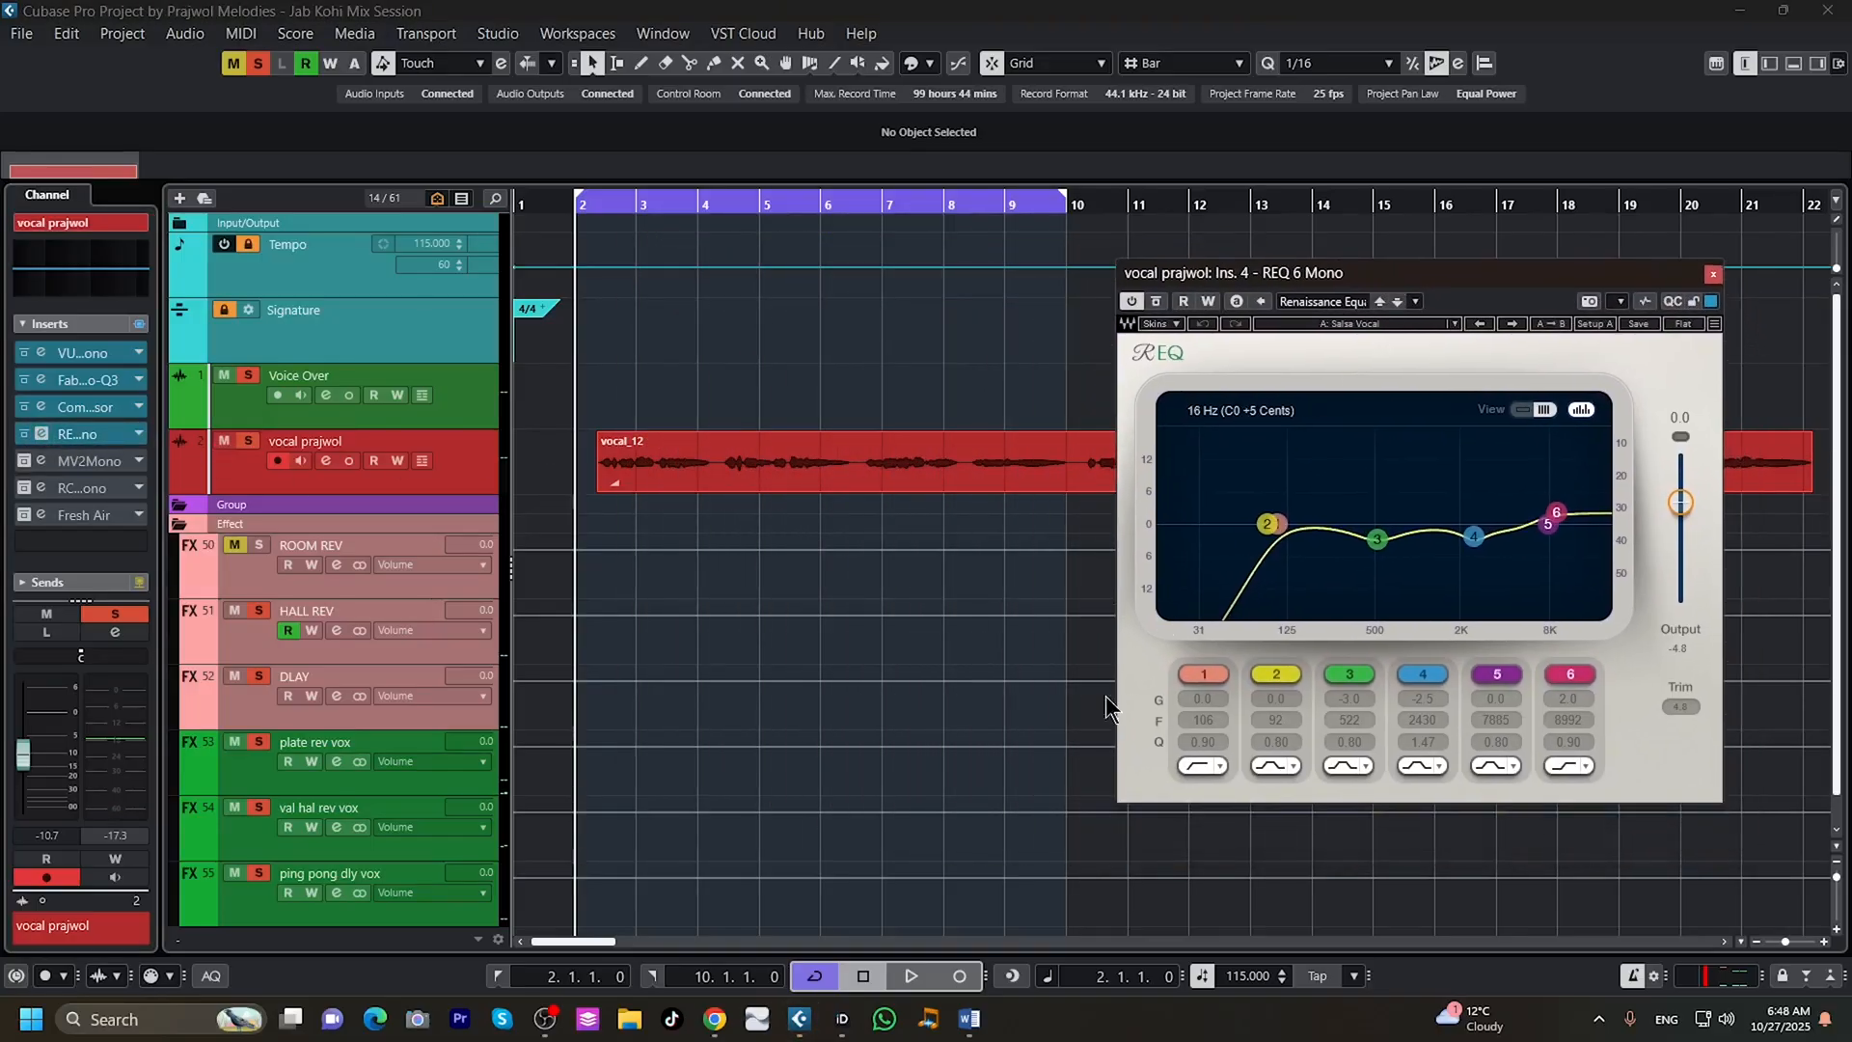
left_click(911, 976)
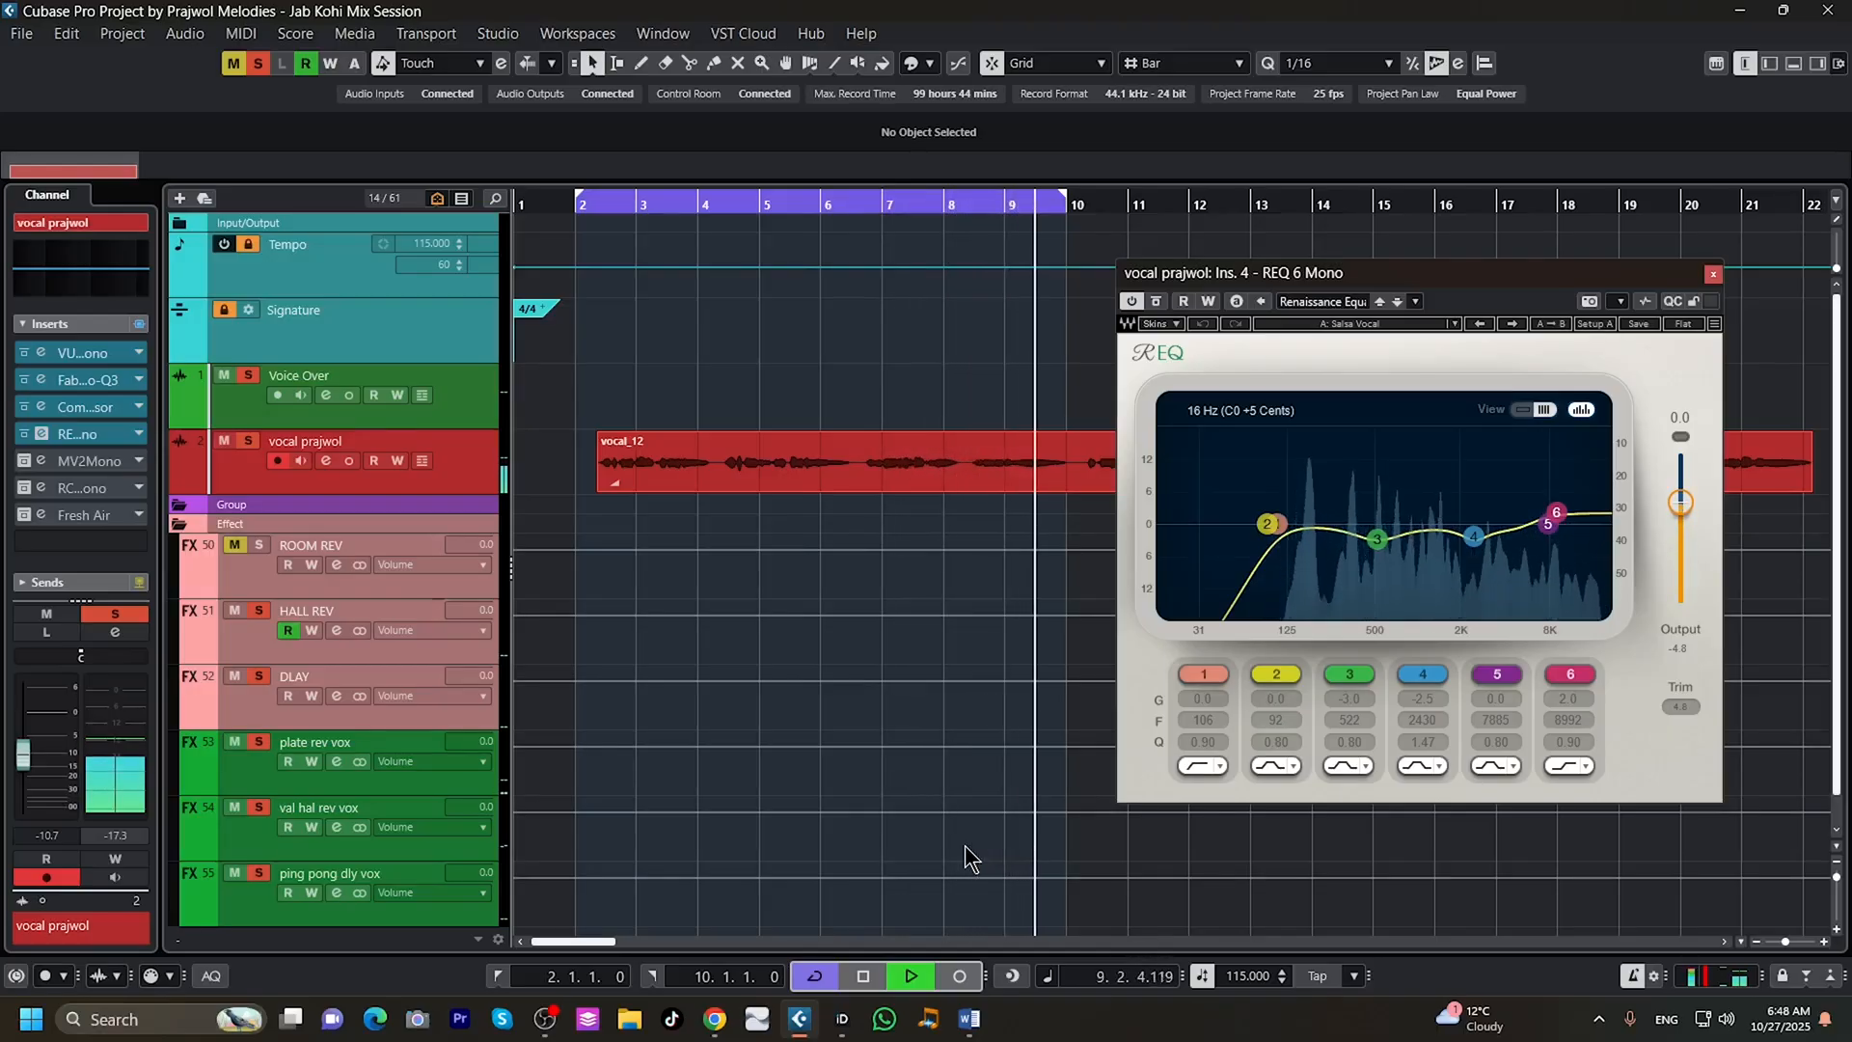
key("space")
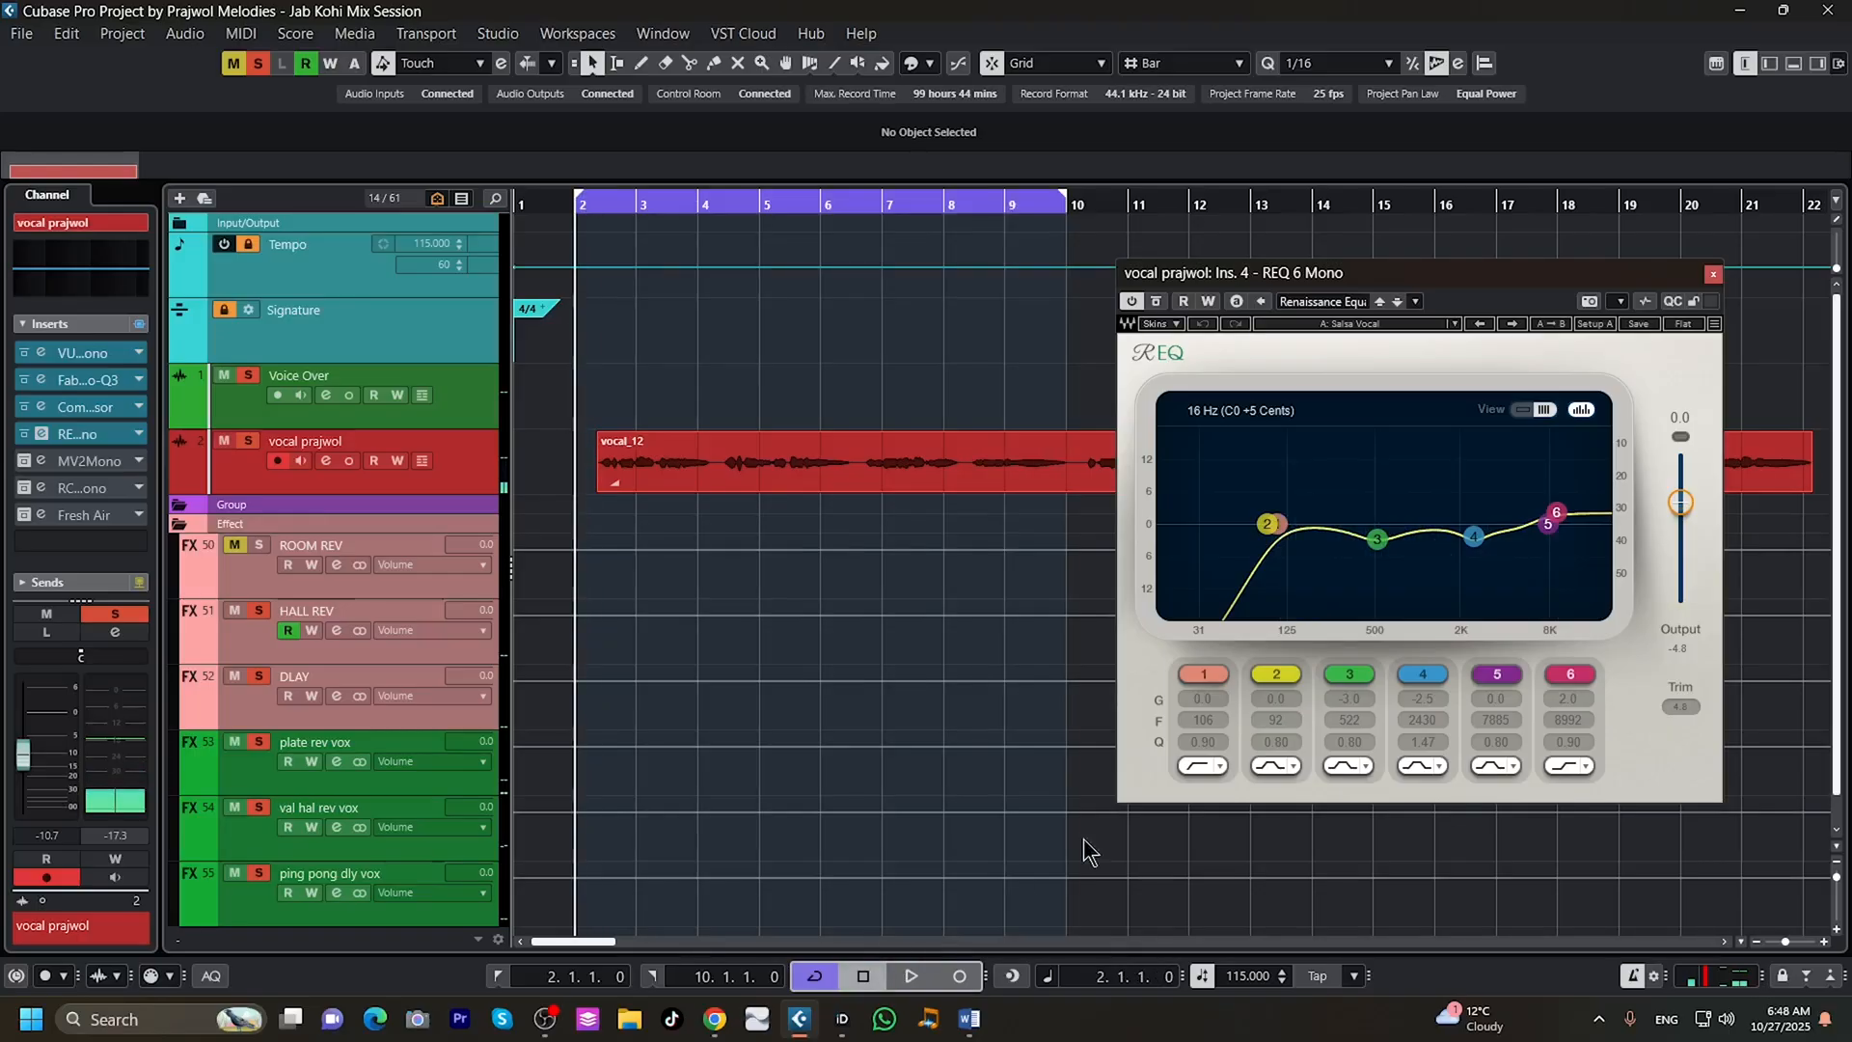
left_click(1713, 276)
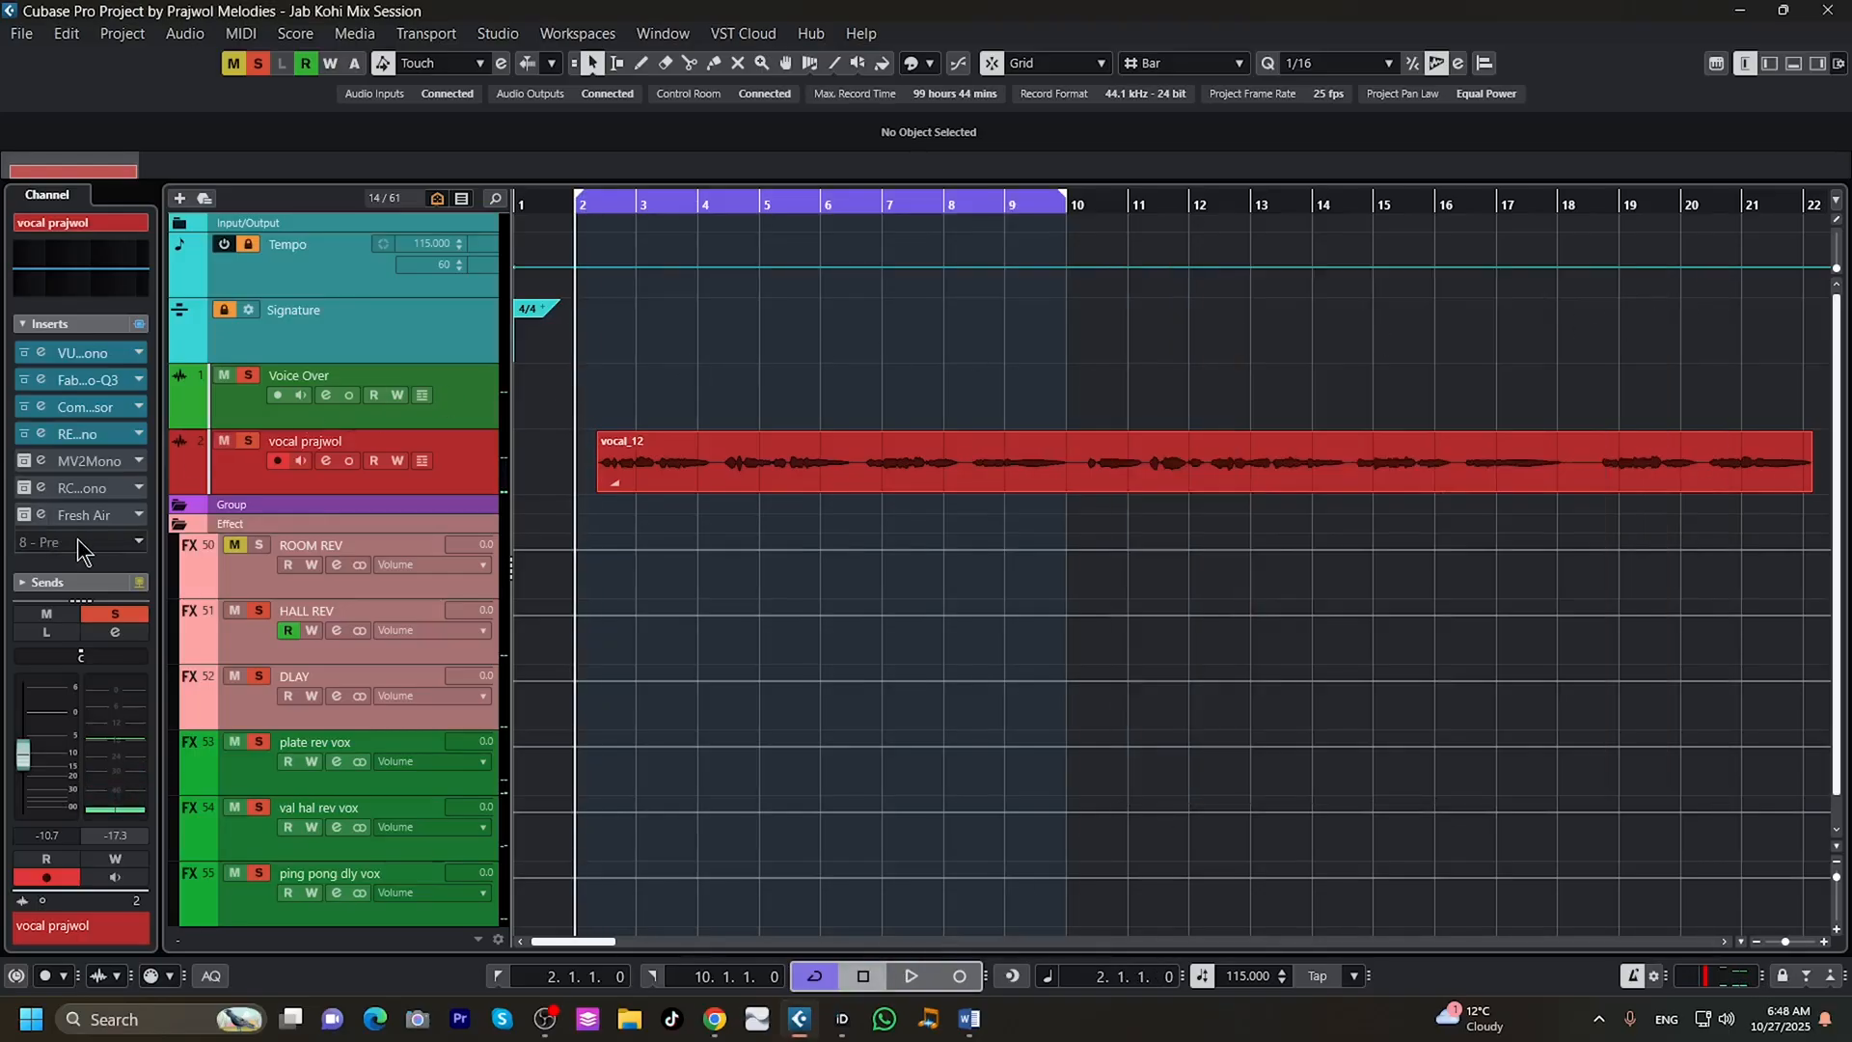
Activate the MV2 Mono insert on the vocal track and audition the vocal while watching its level meters.
left_click(23, 460)
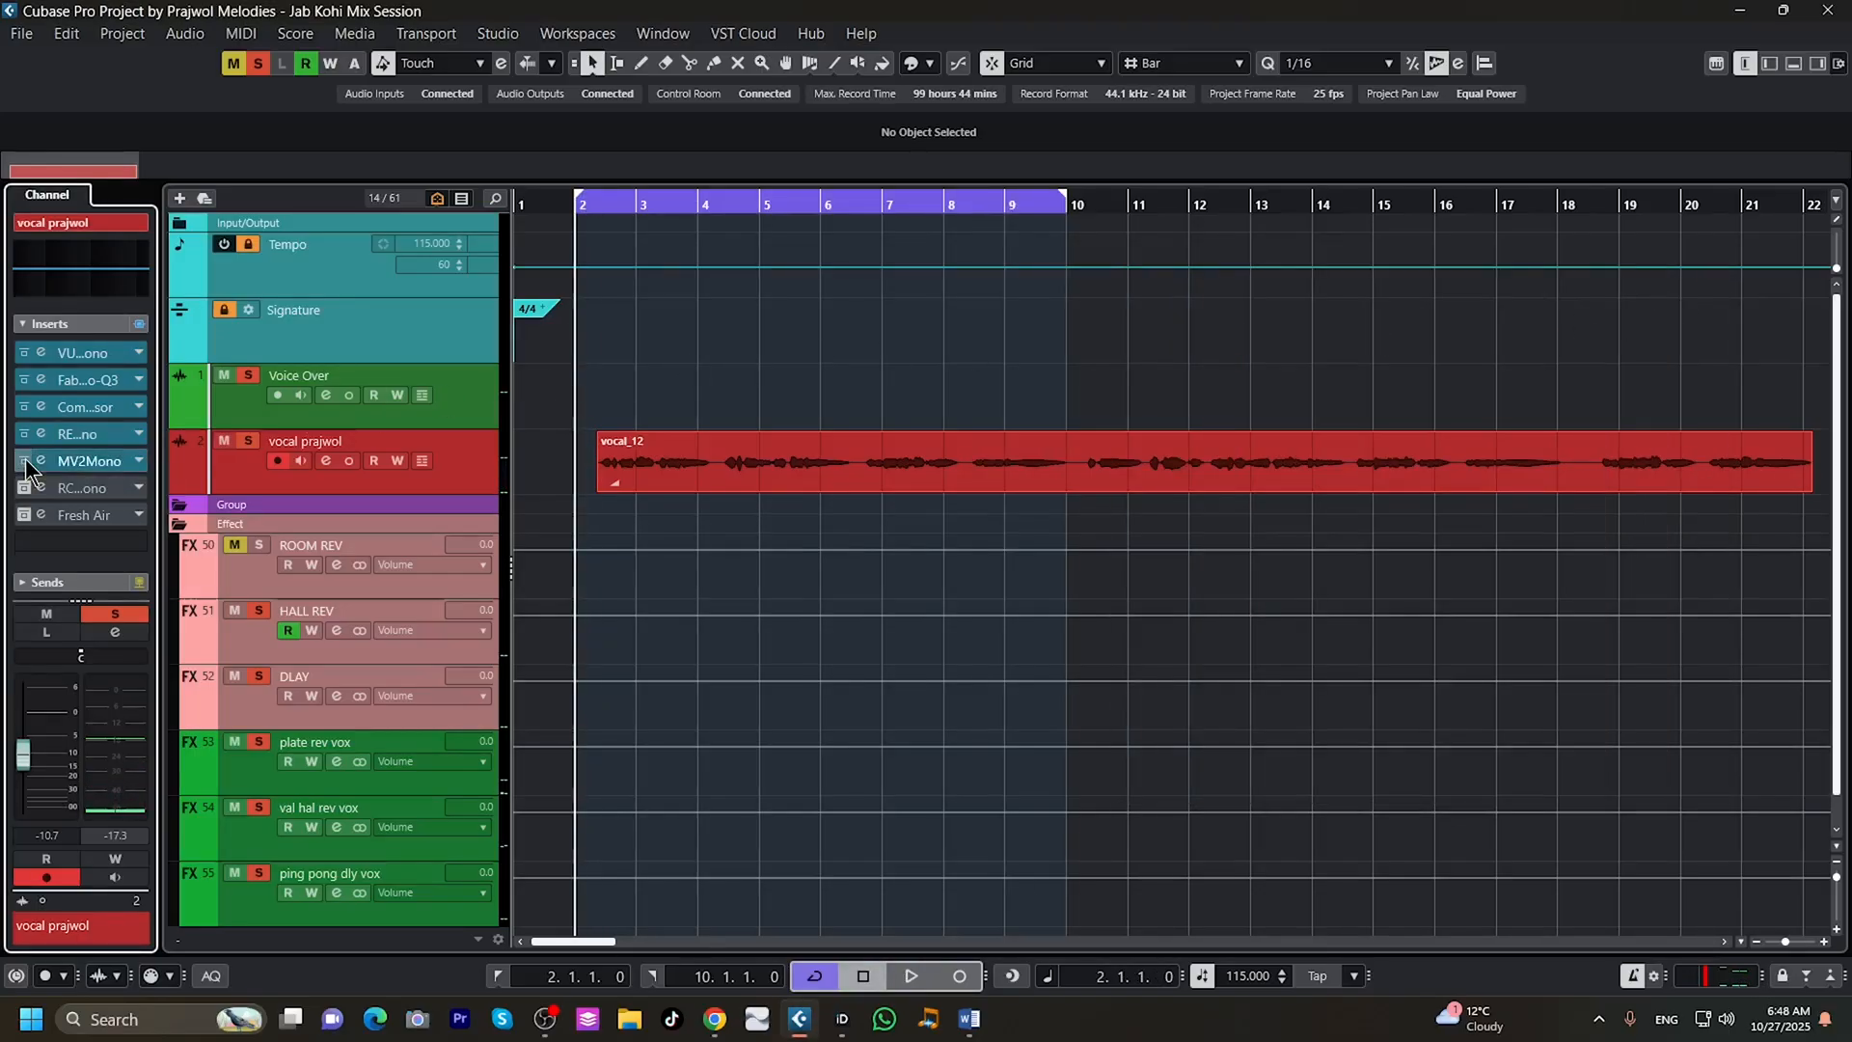
left_click(39, 462)
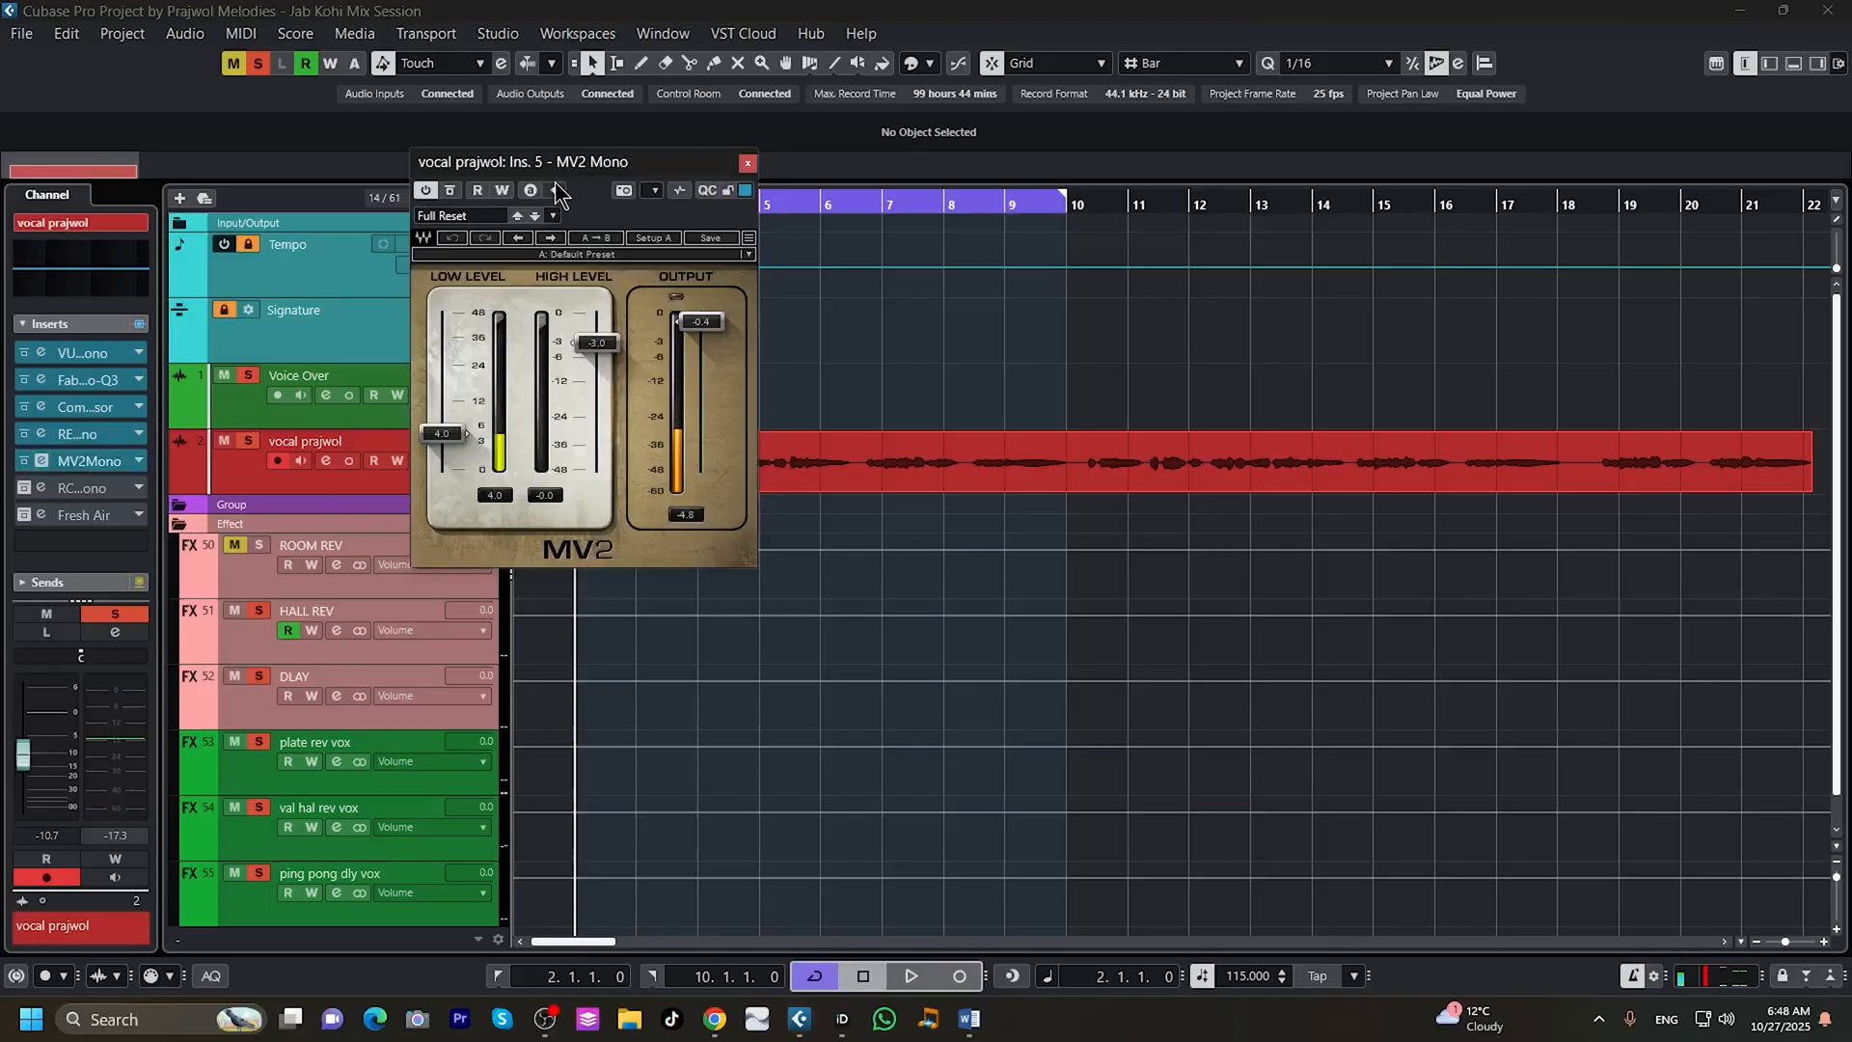
left_click_drag(573, 168, 1230, 303)
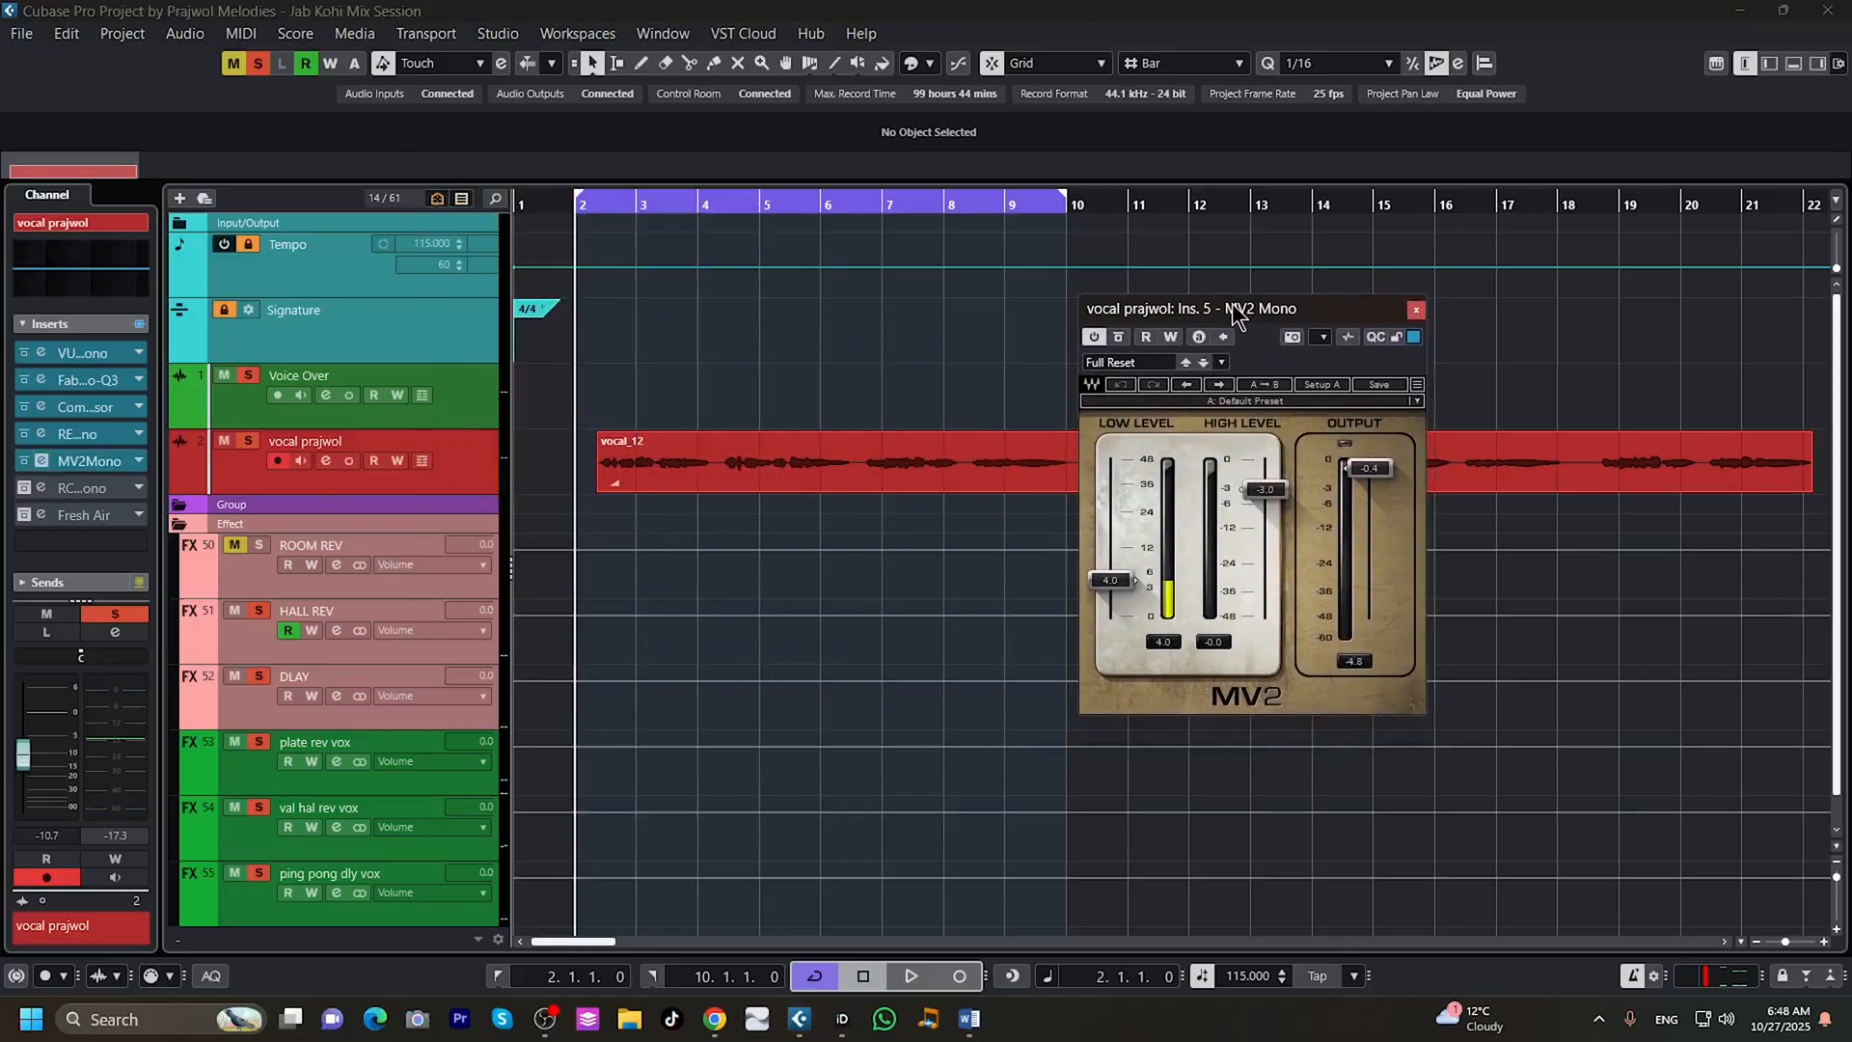
left_click(911, 976)
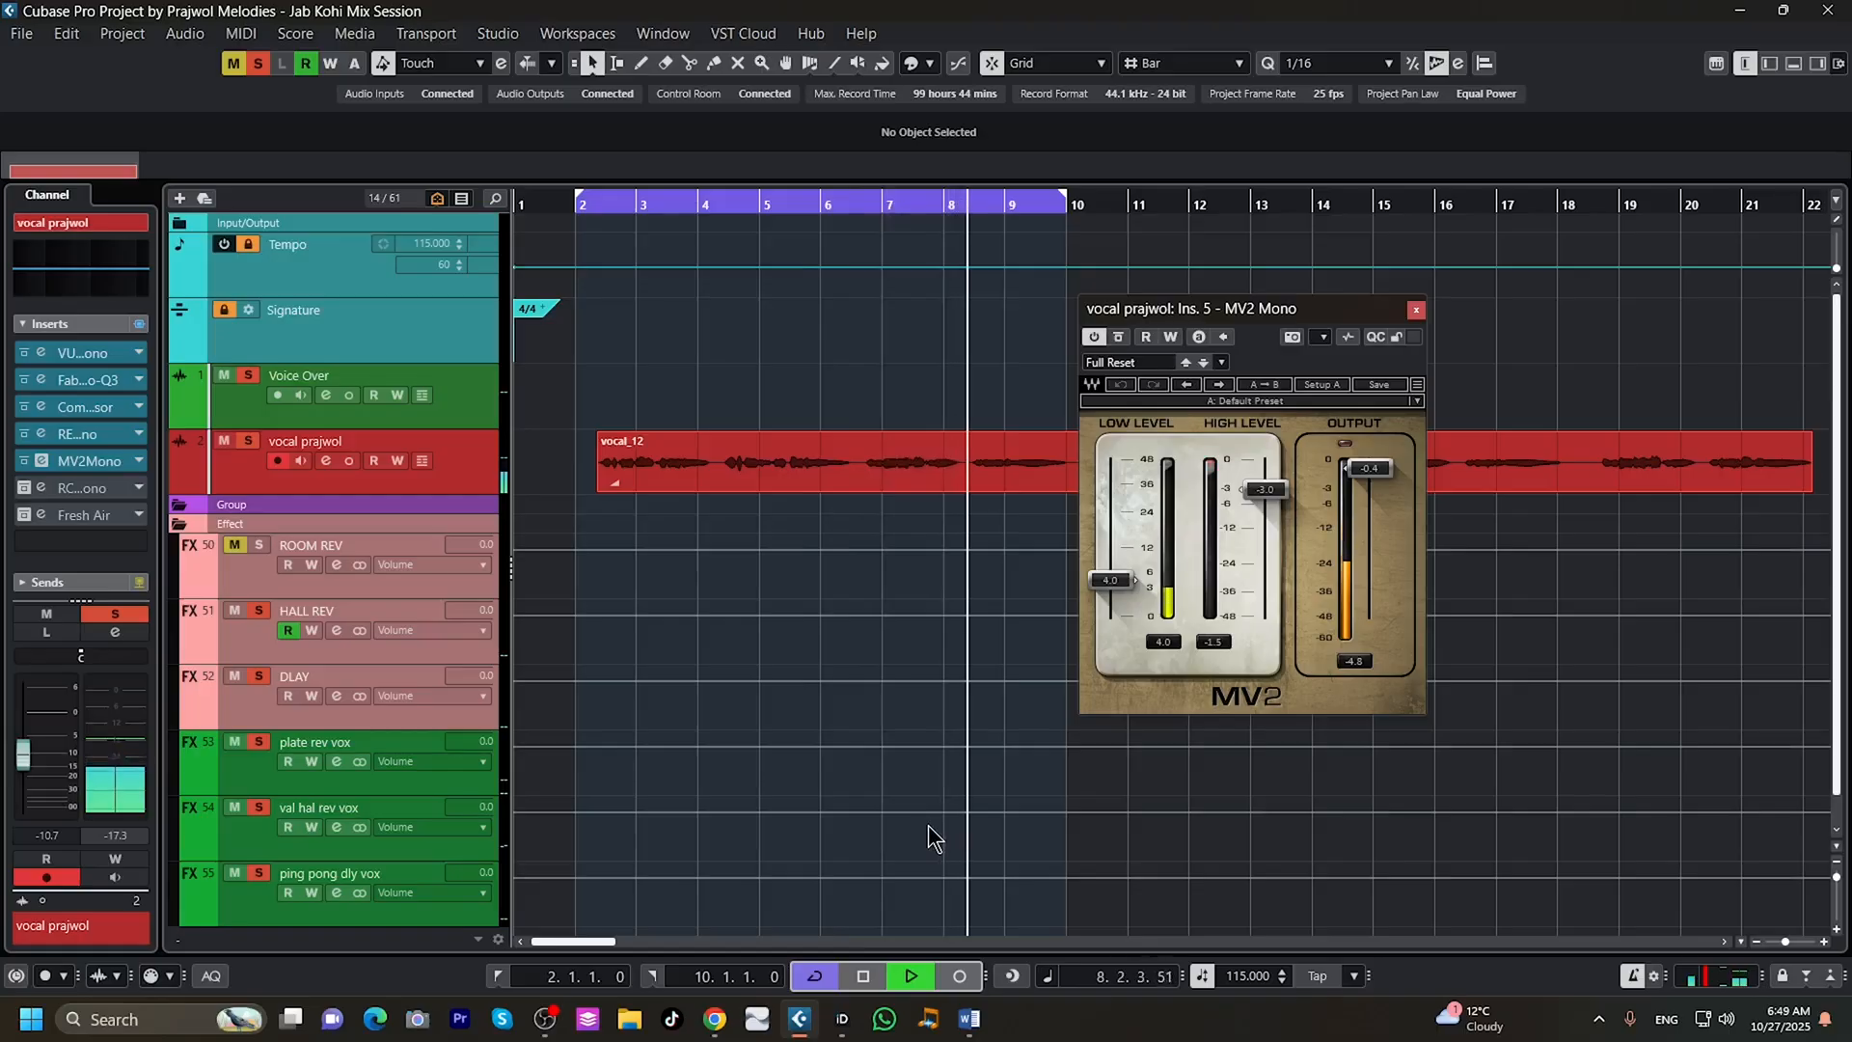
left_click(861, 977)
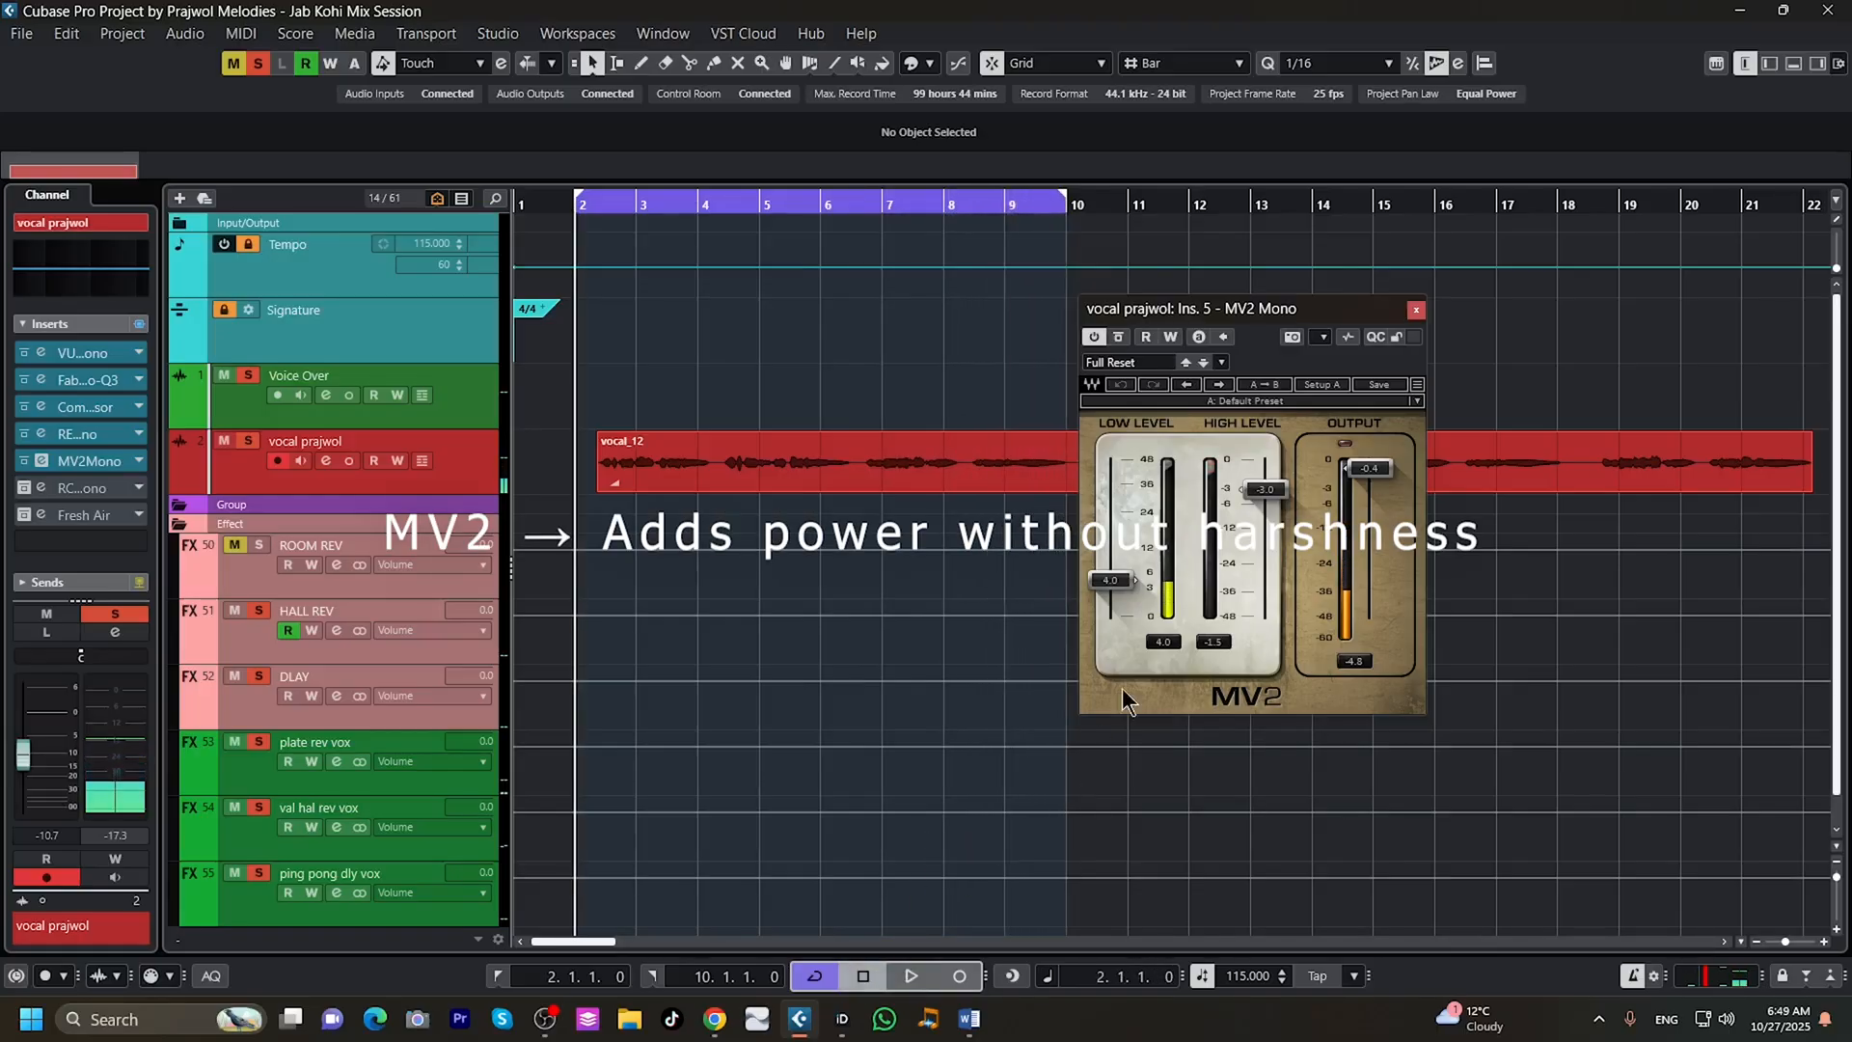
left_click(1416, 310)
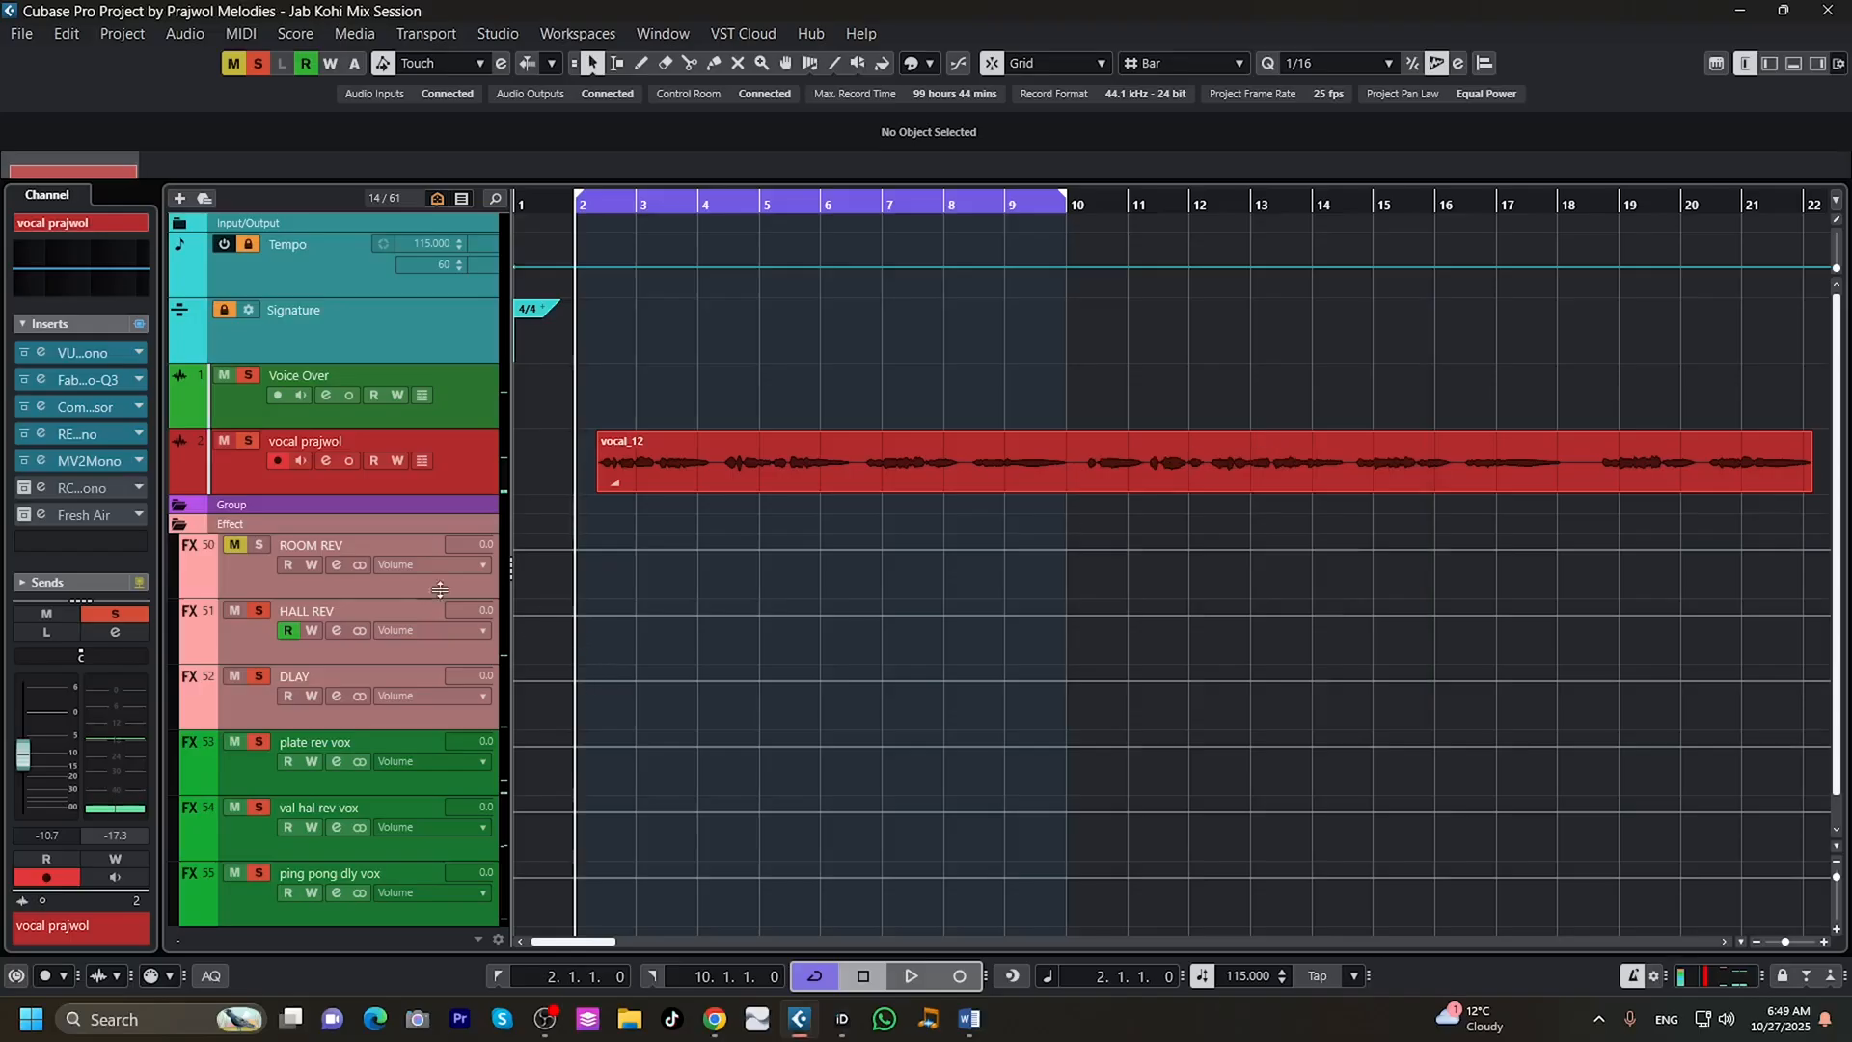
Activate the RCompressor Mono insert on the vocal track, place its editor clear of the loop range and start playback.
left_click(67, 488)
left_click_drag(916, 140, 1254, 281)
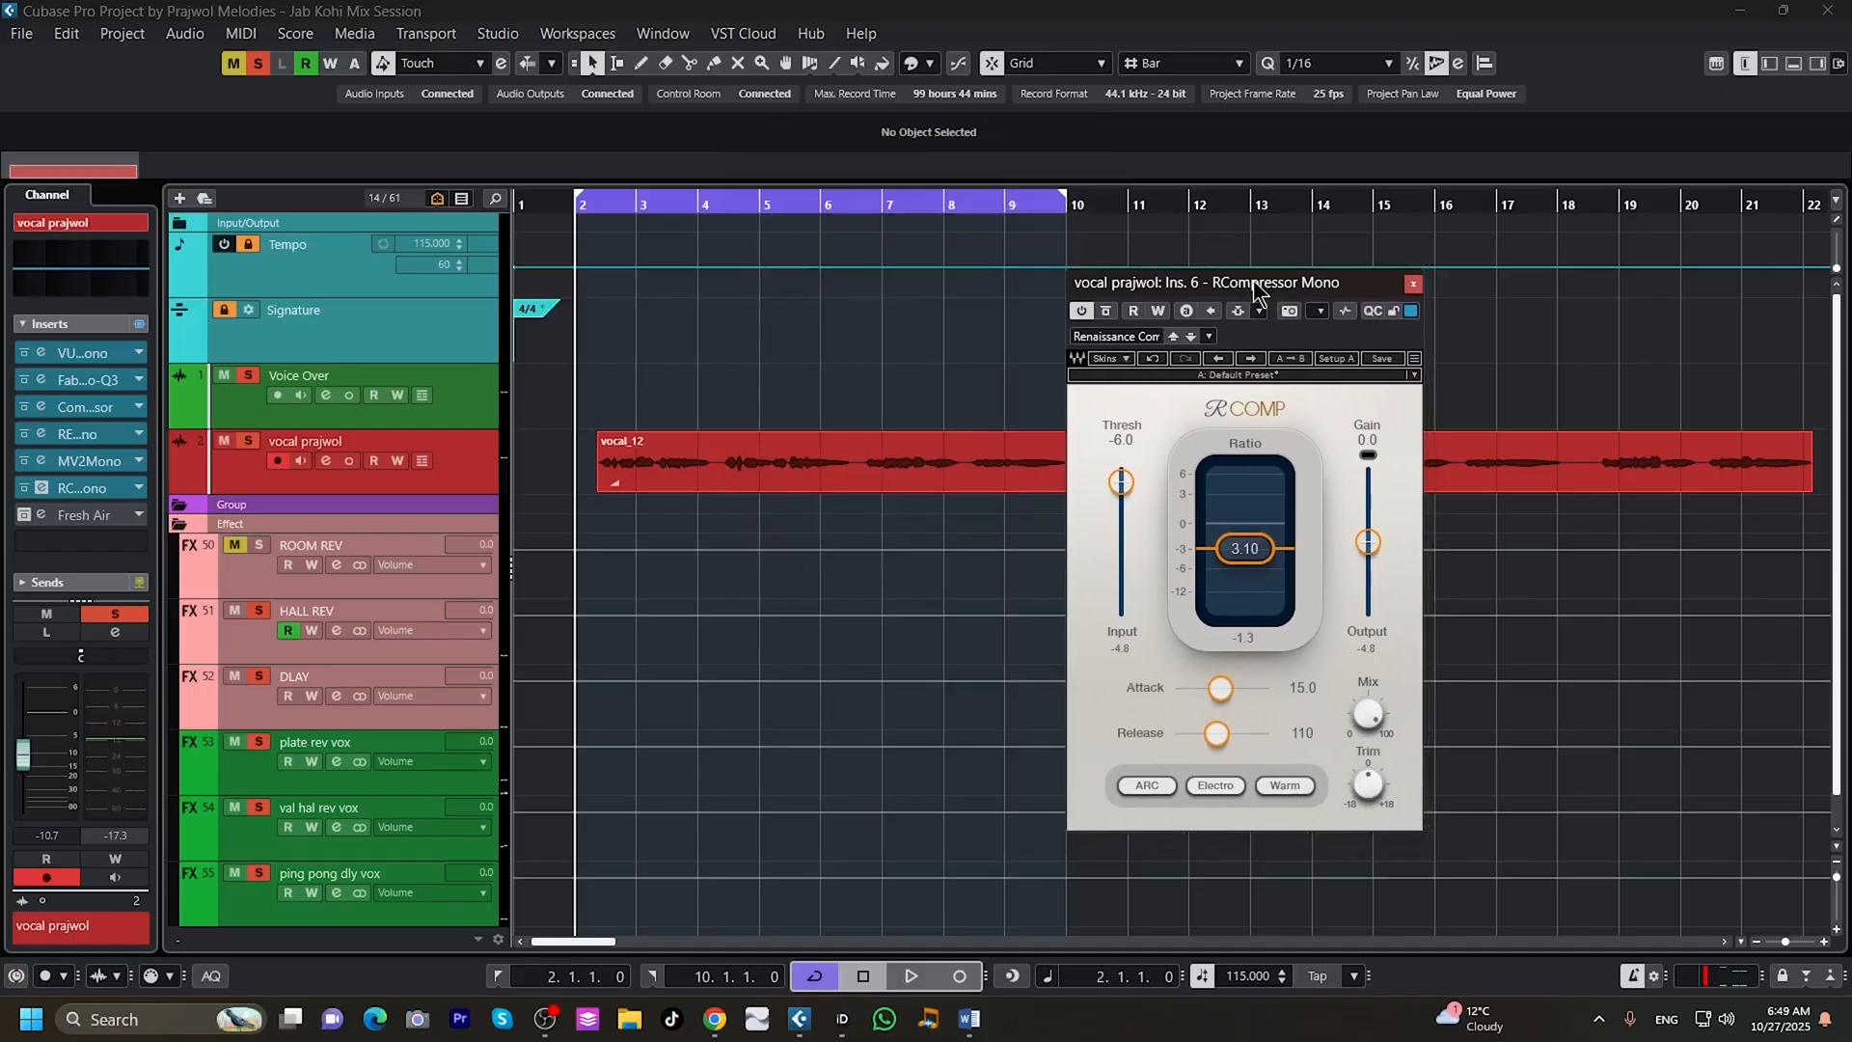
left_click(909, 968)
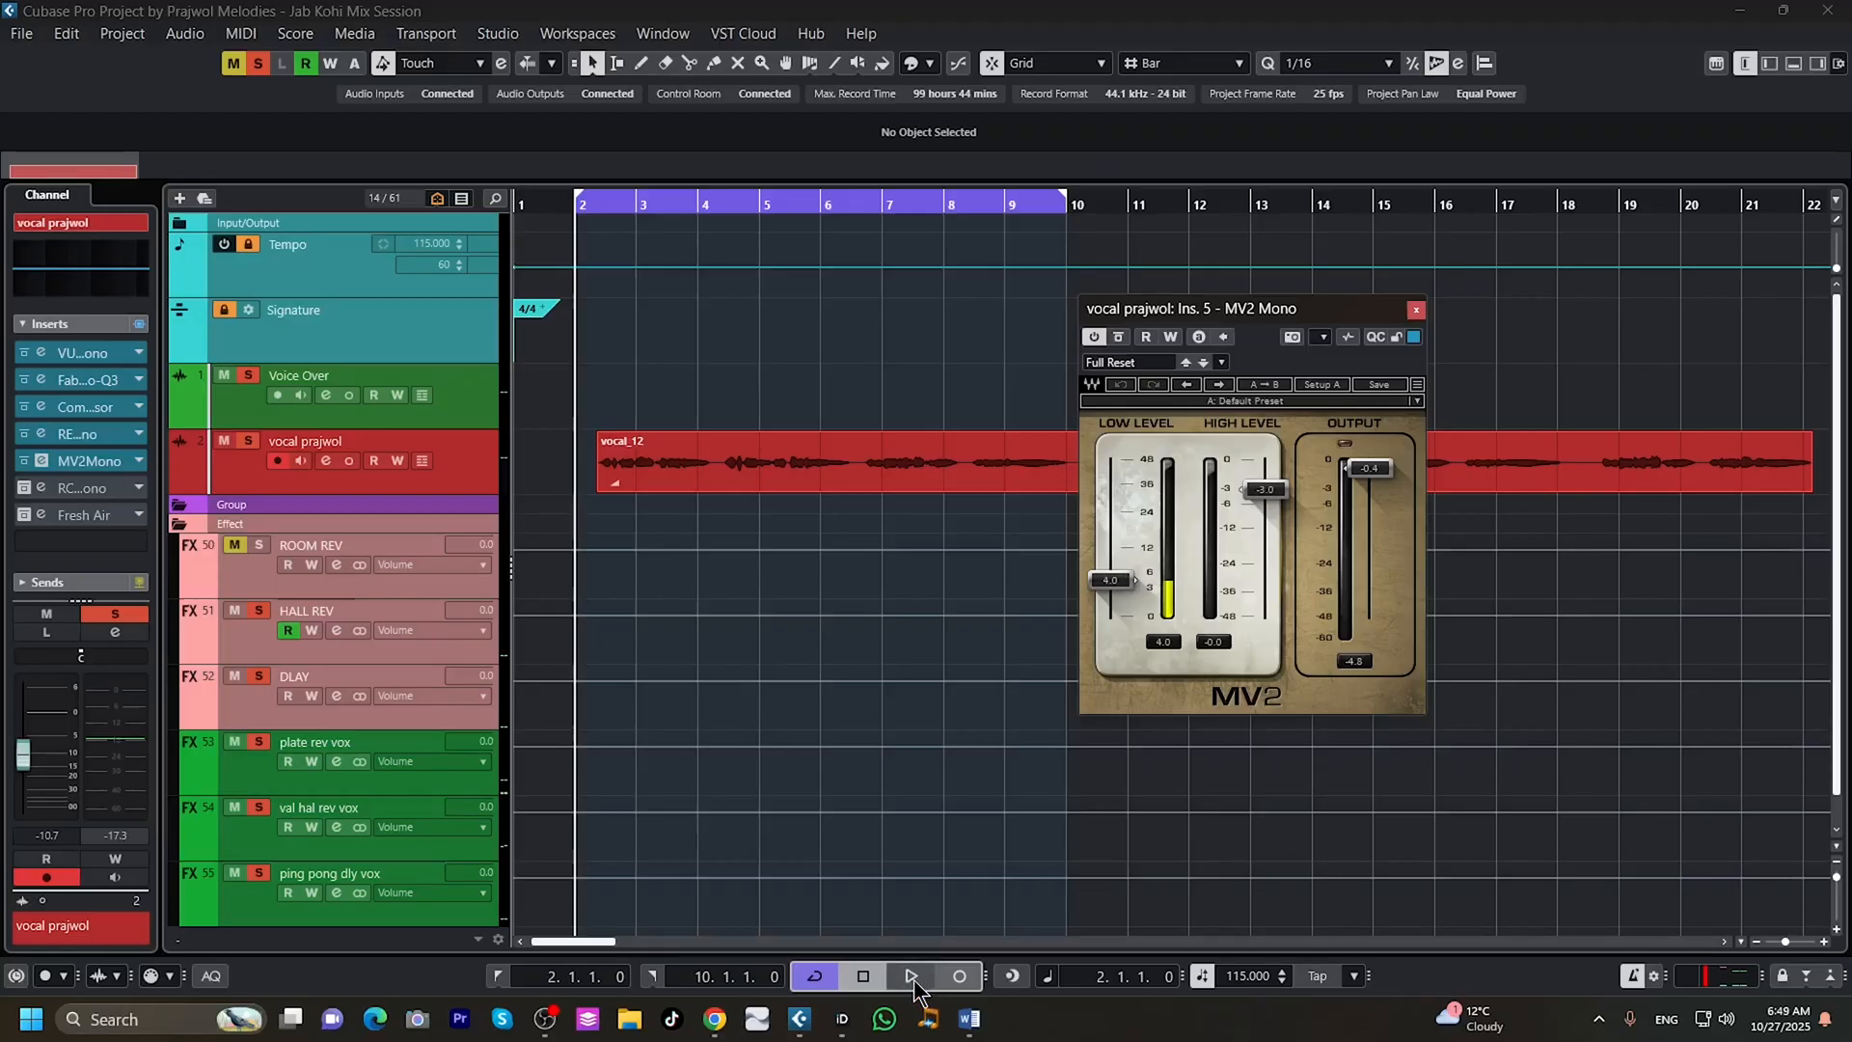
Audition the looped vocal through the MV2 Mono insert and close its editor.
left_click(911, 977)
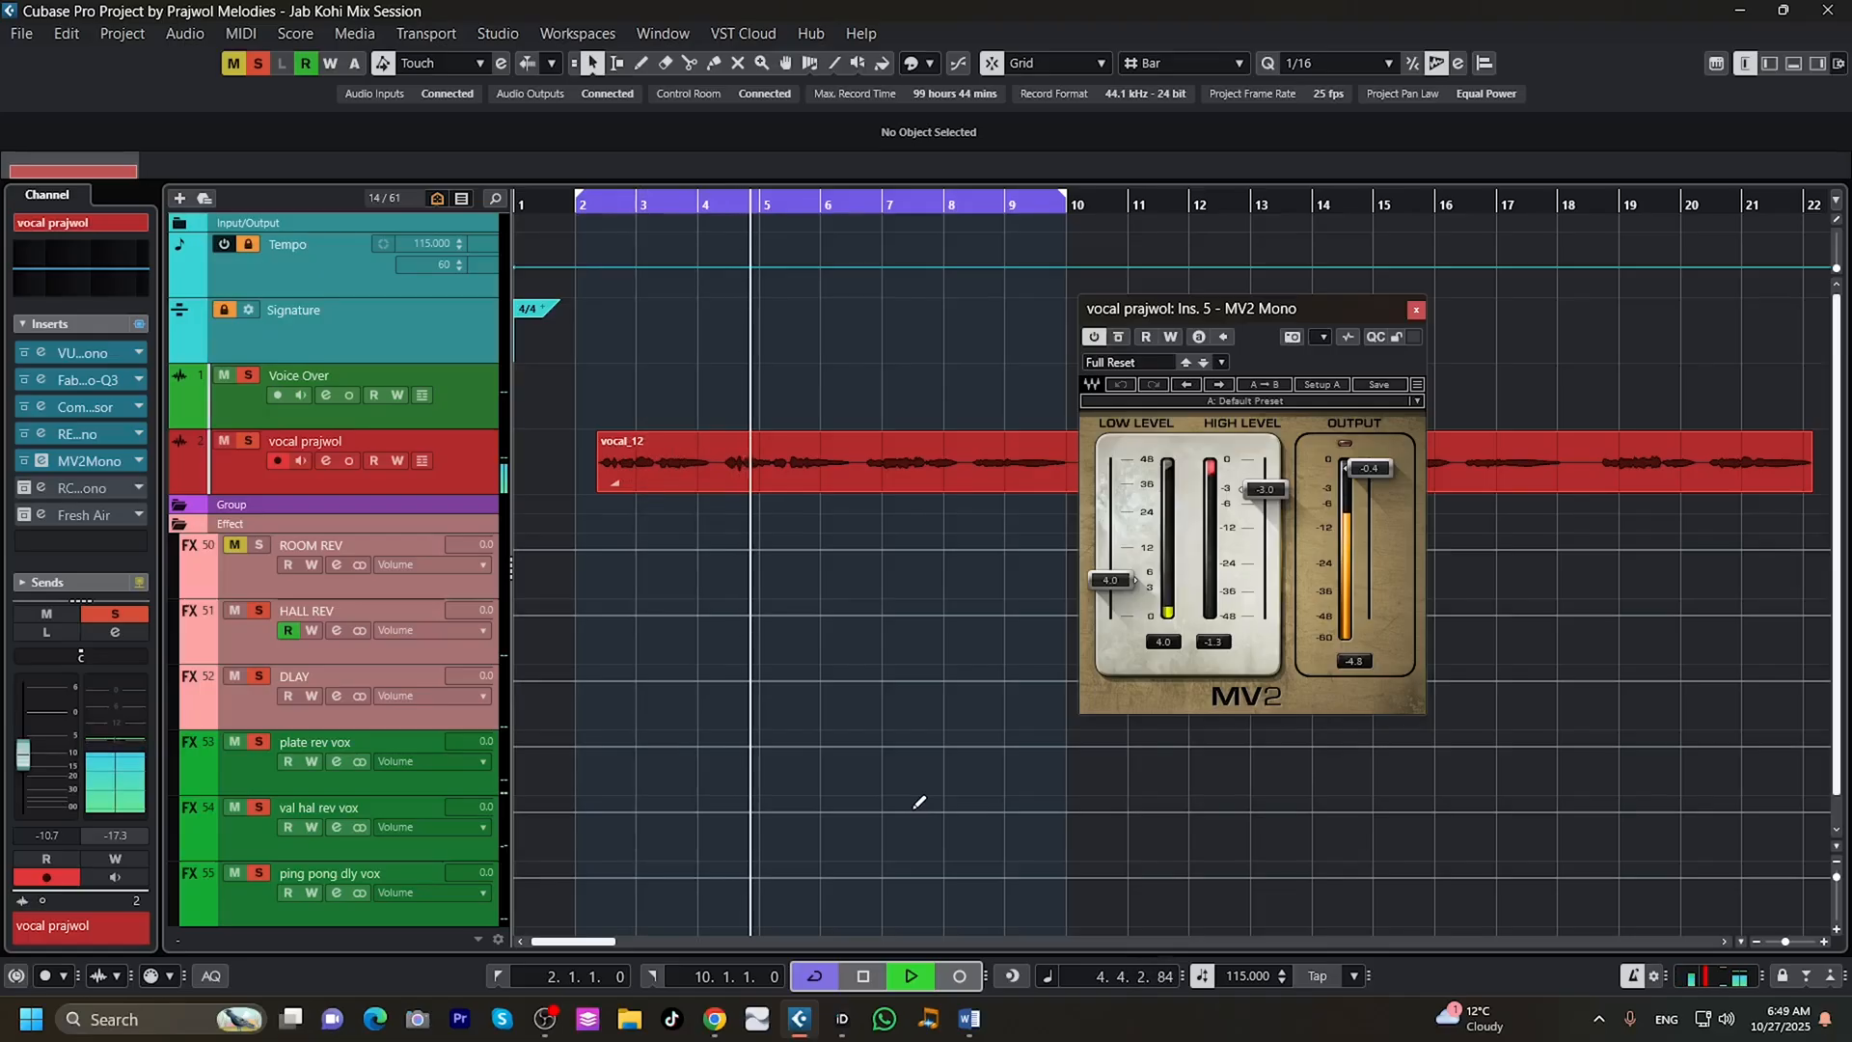
left_click(862, 975)
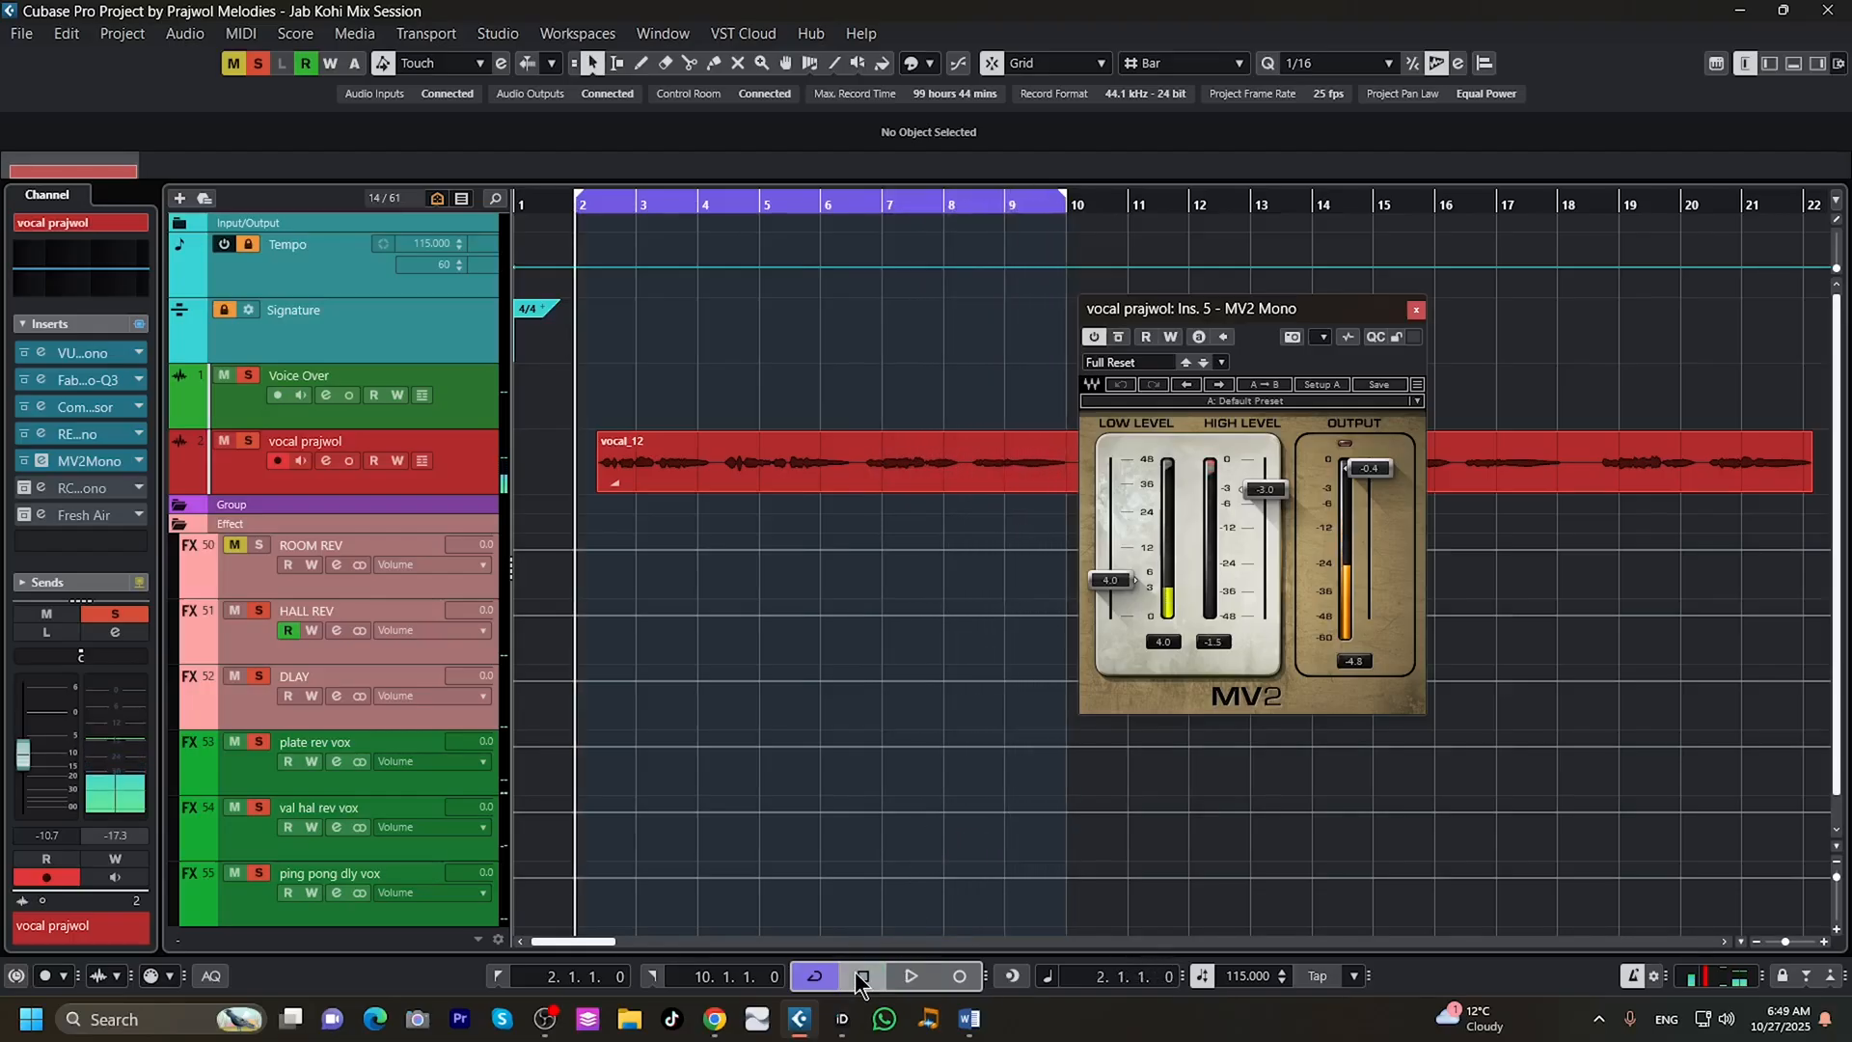
left_click(1414, 309)
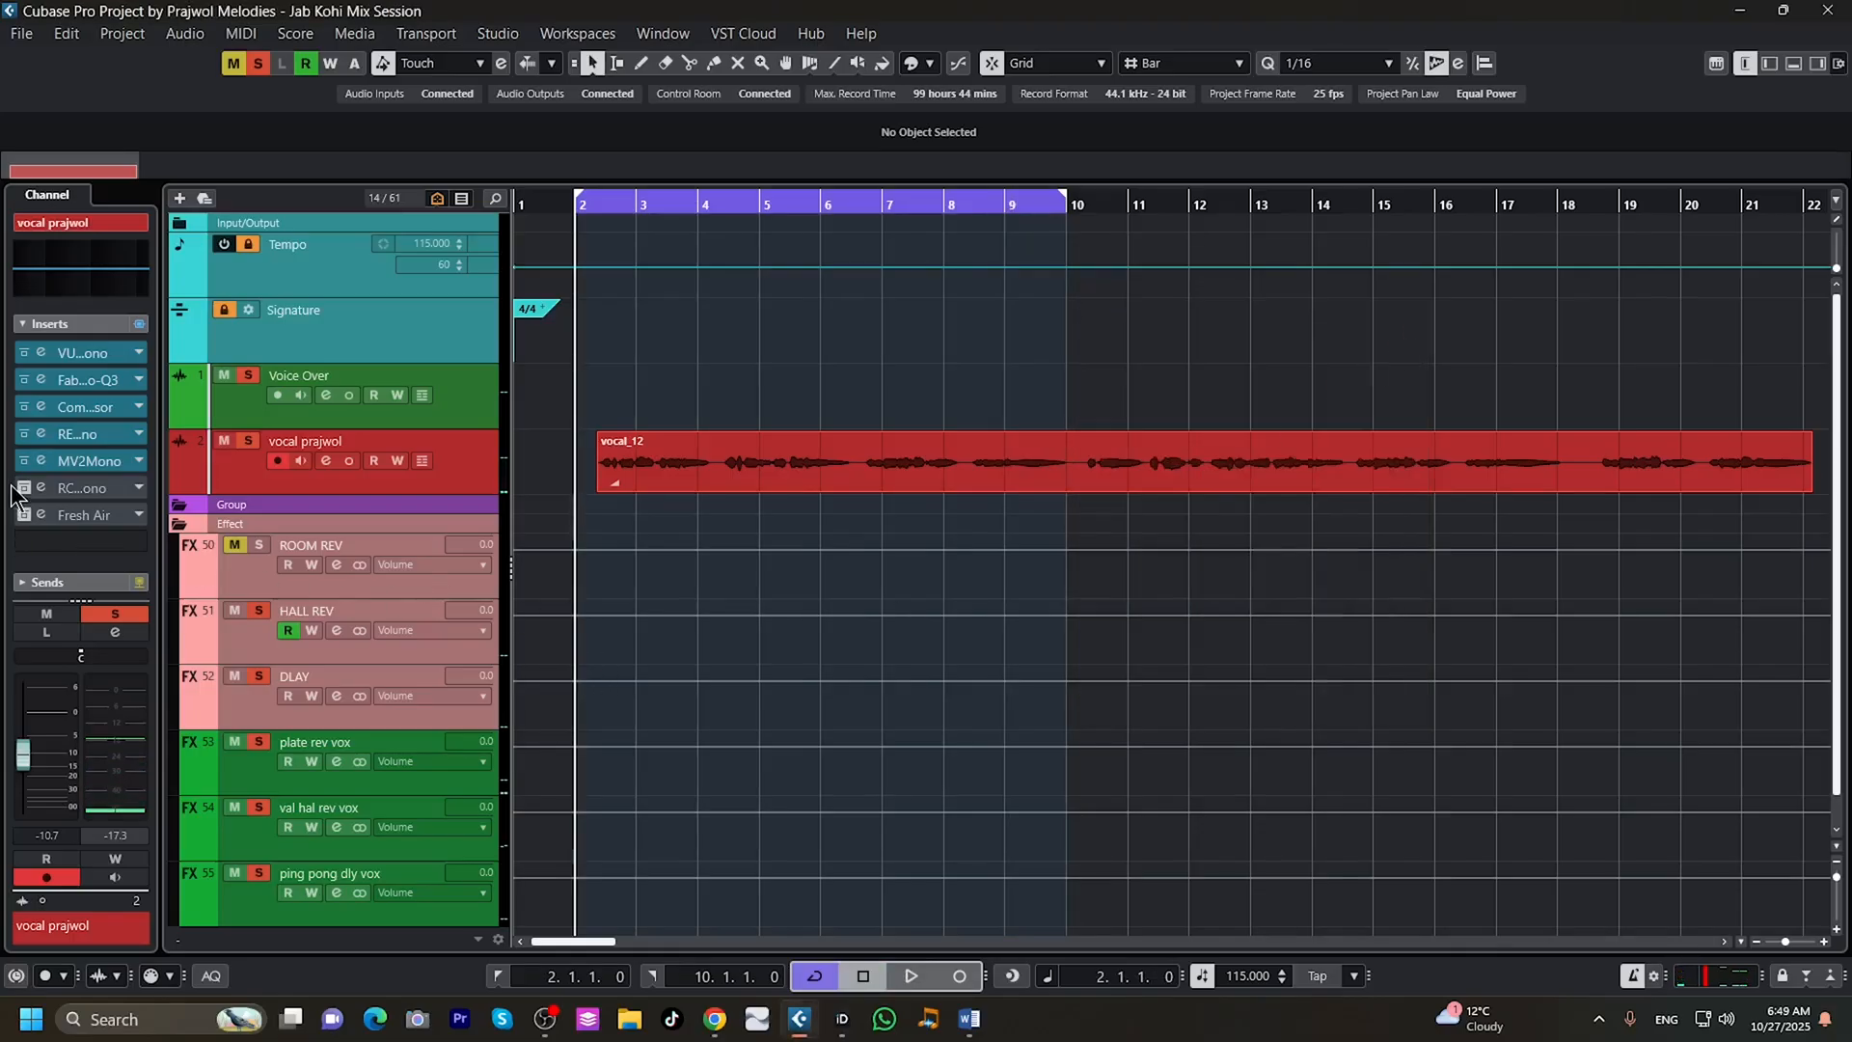
Activate the RCompressor Mono insert on the vocal track and audition the loop with its editor on view.
left_click(67, 488)
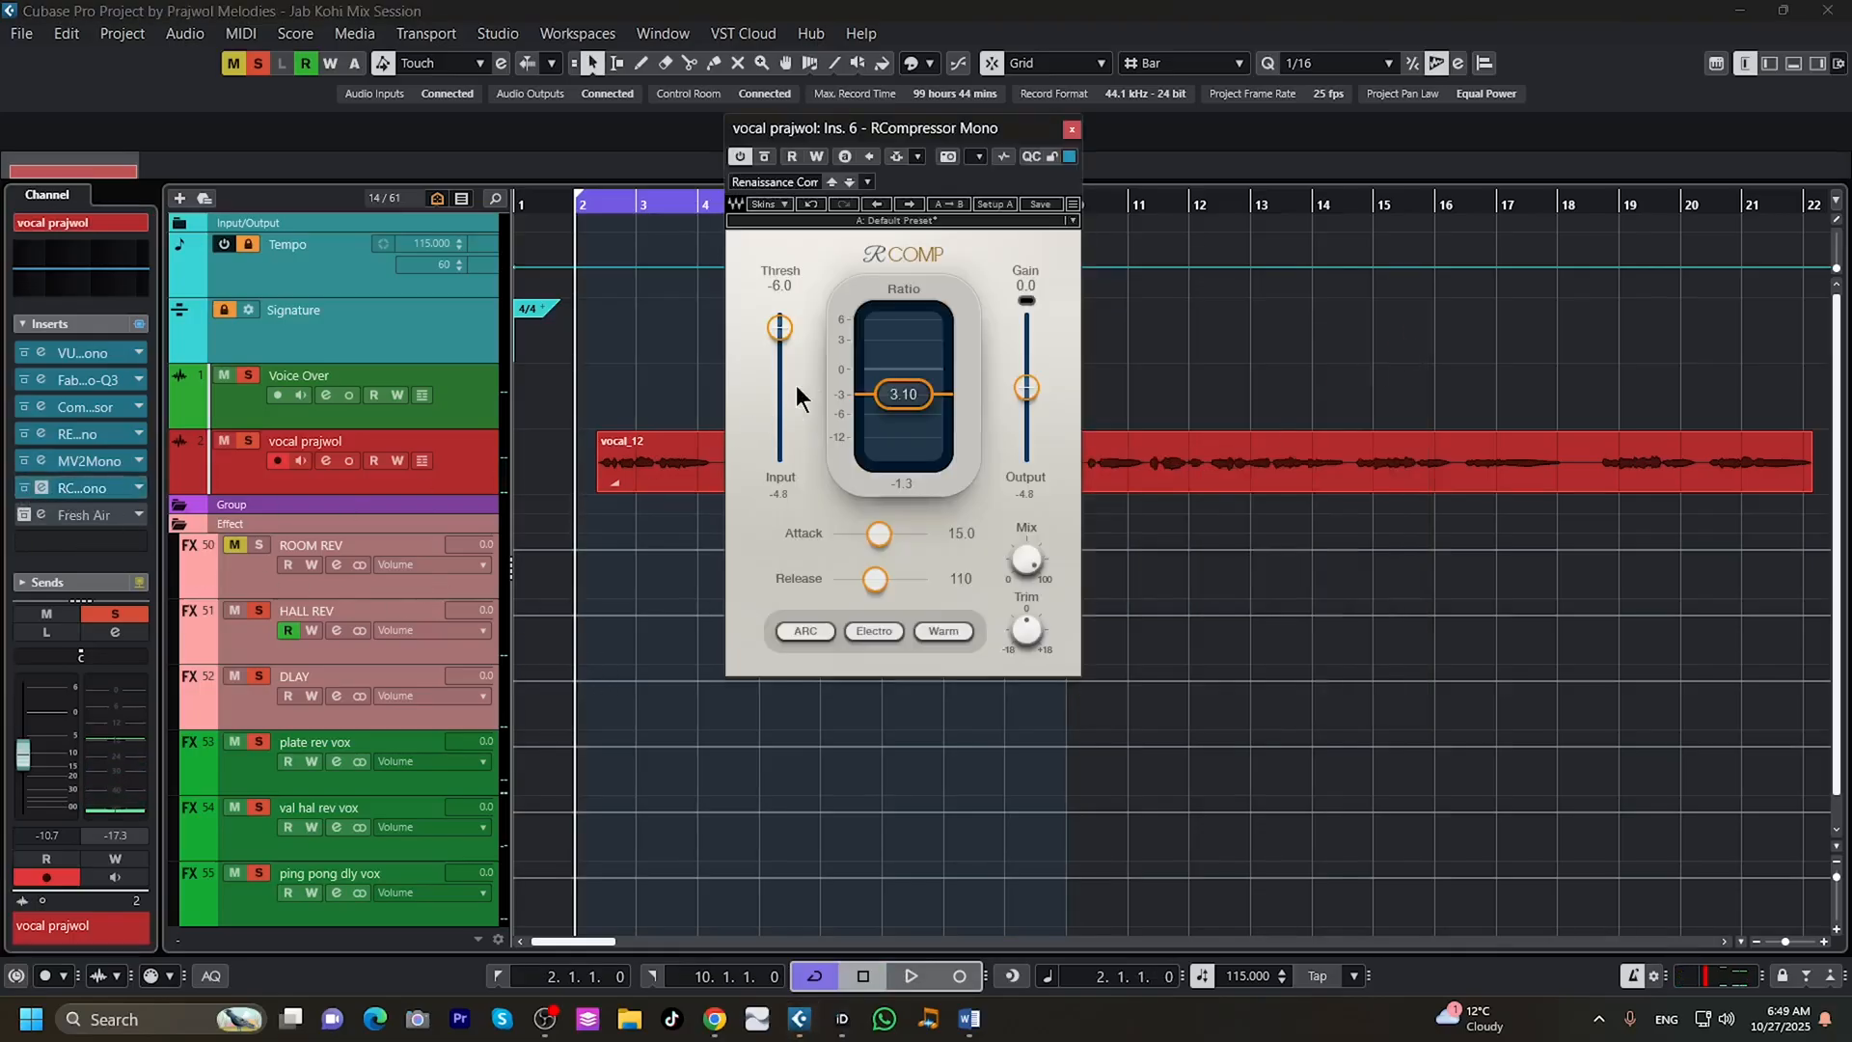
left_click_drag(915, 137, 1256, 287)
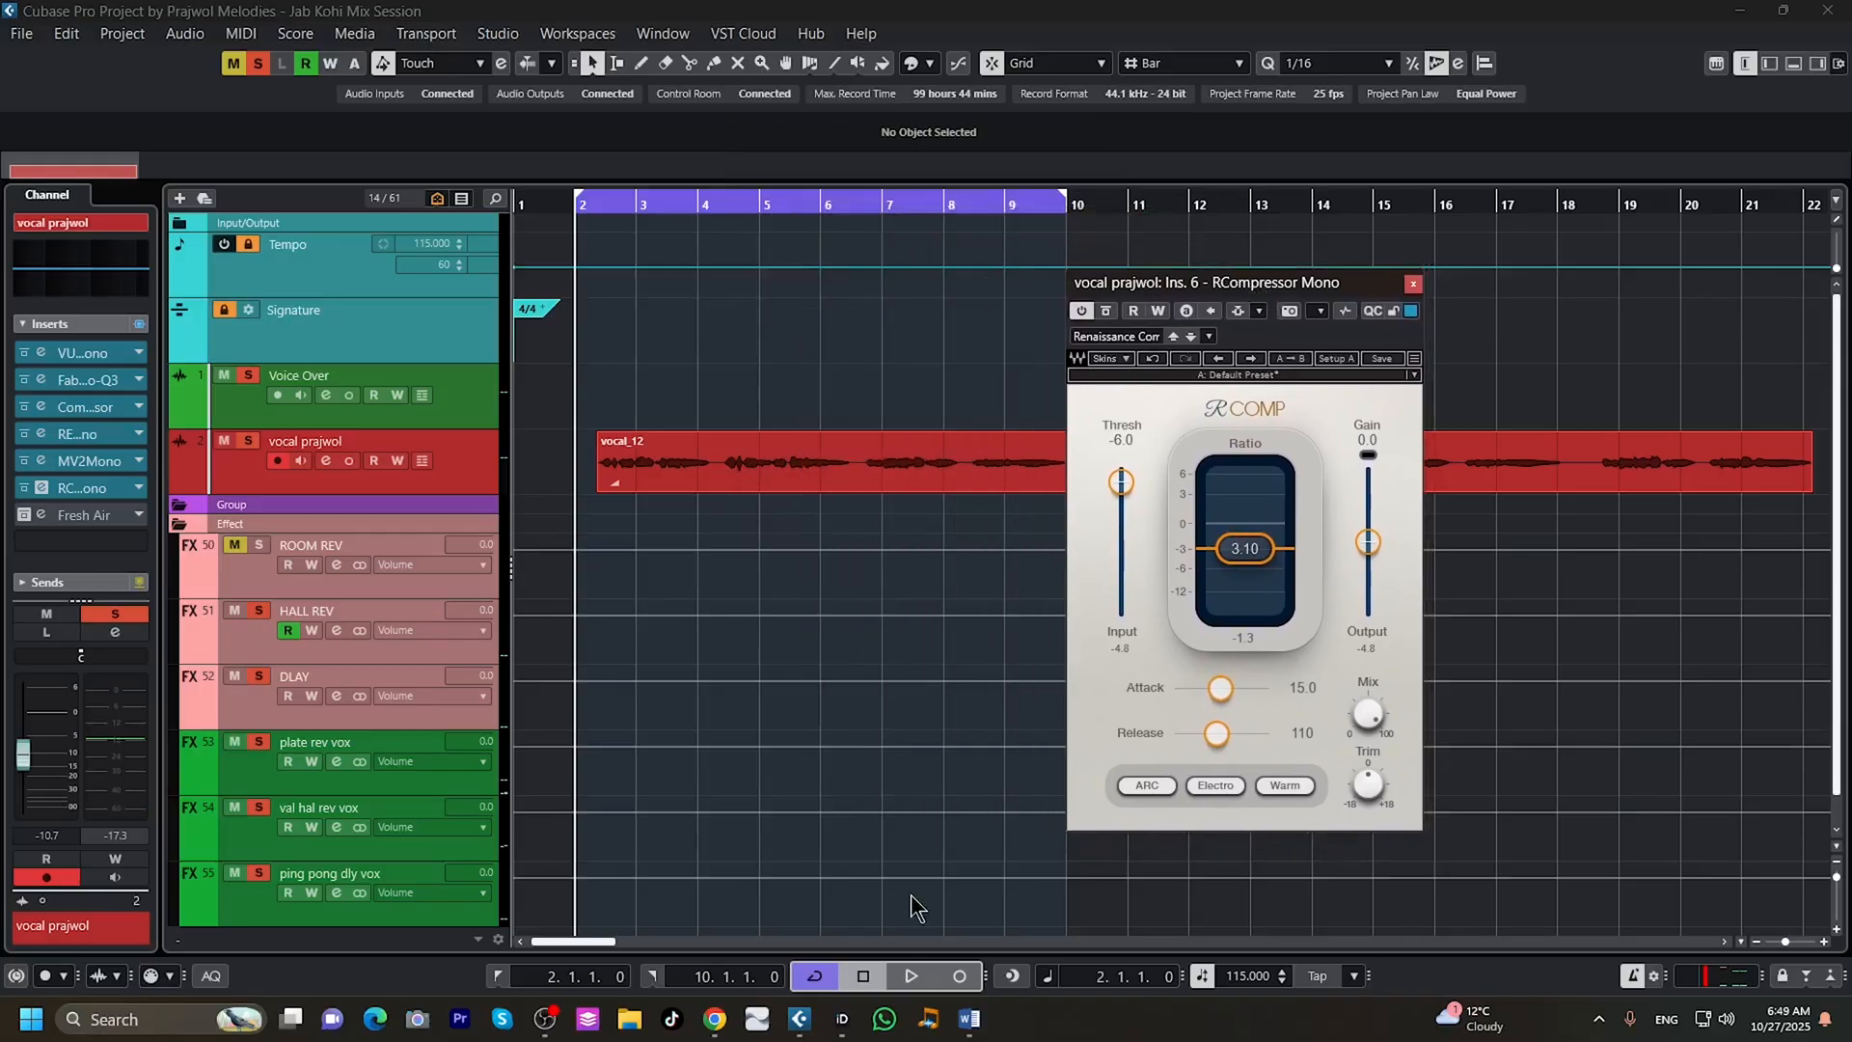
left_click(912, 974)
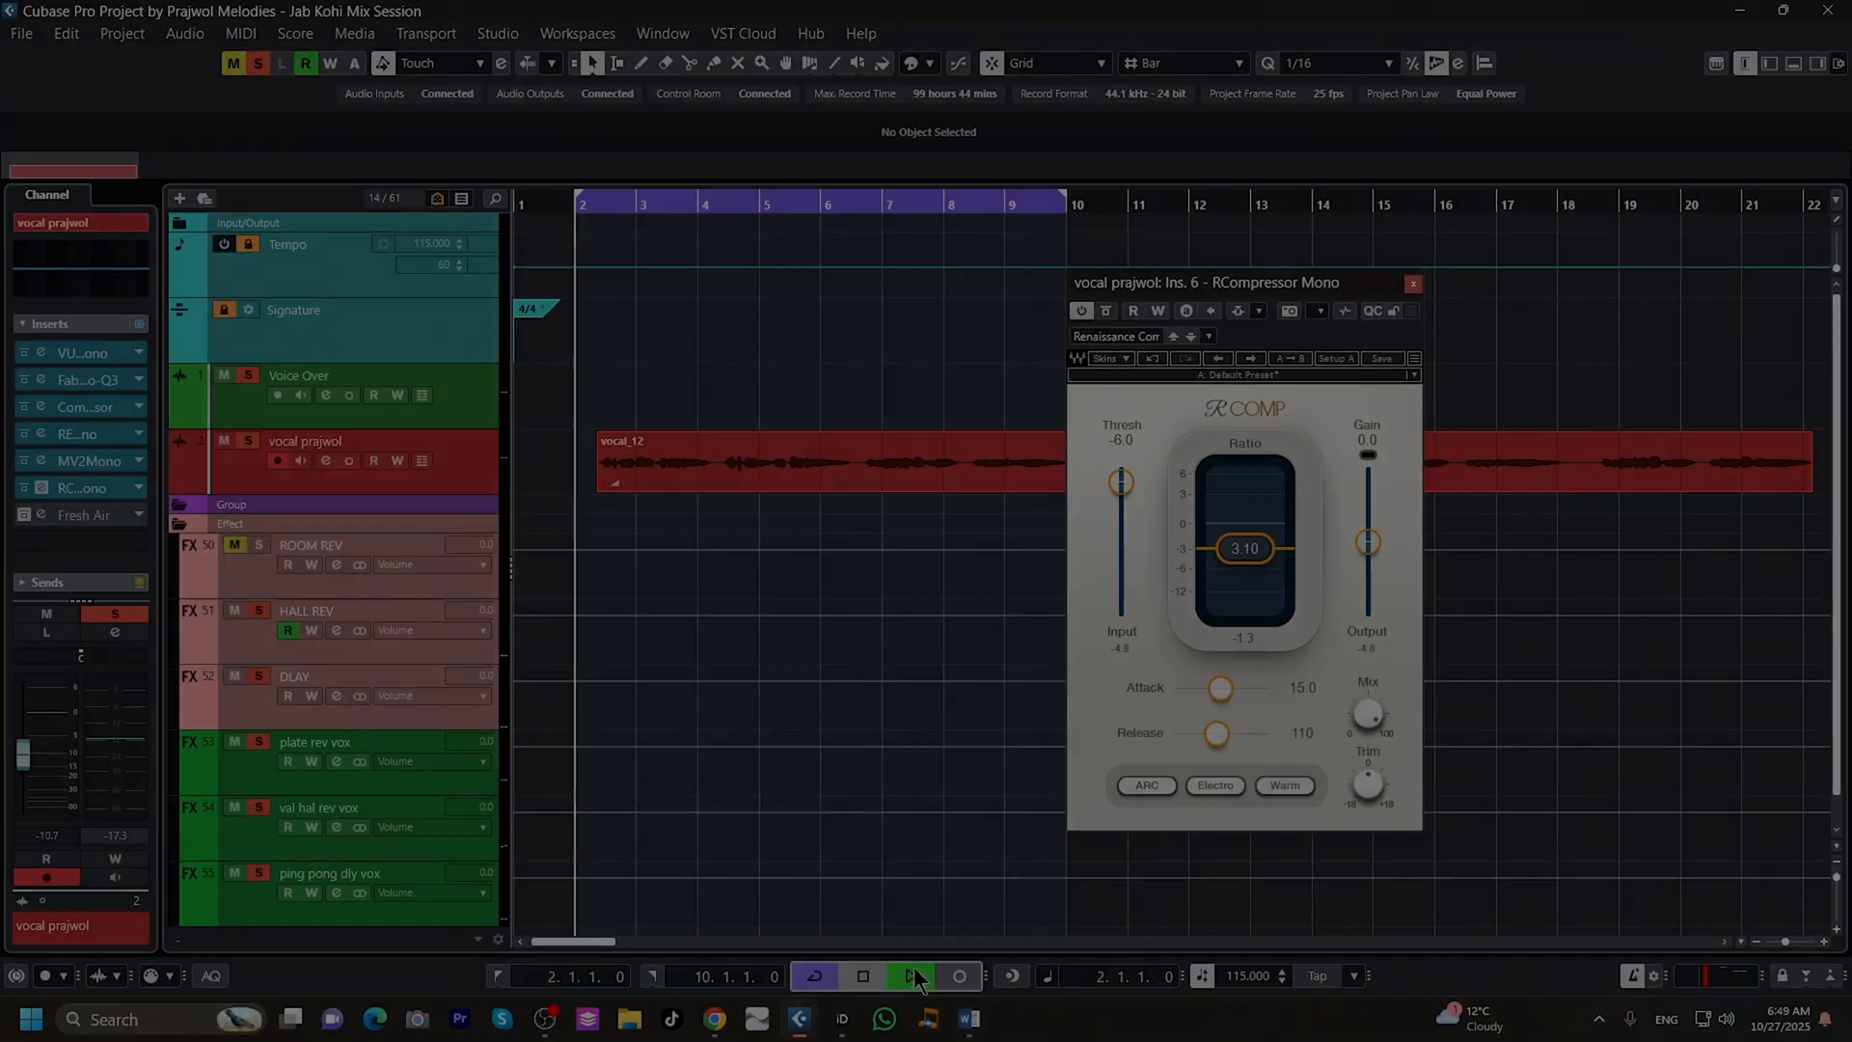
left_click(913, 976)
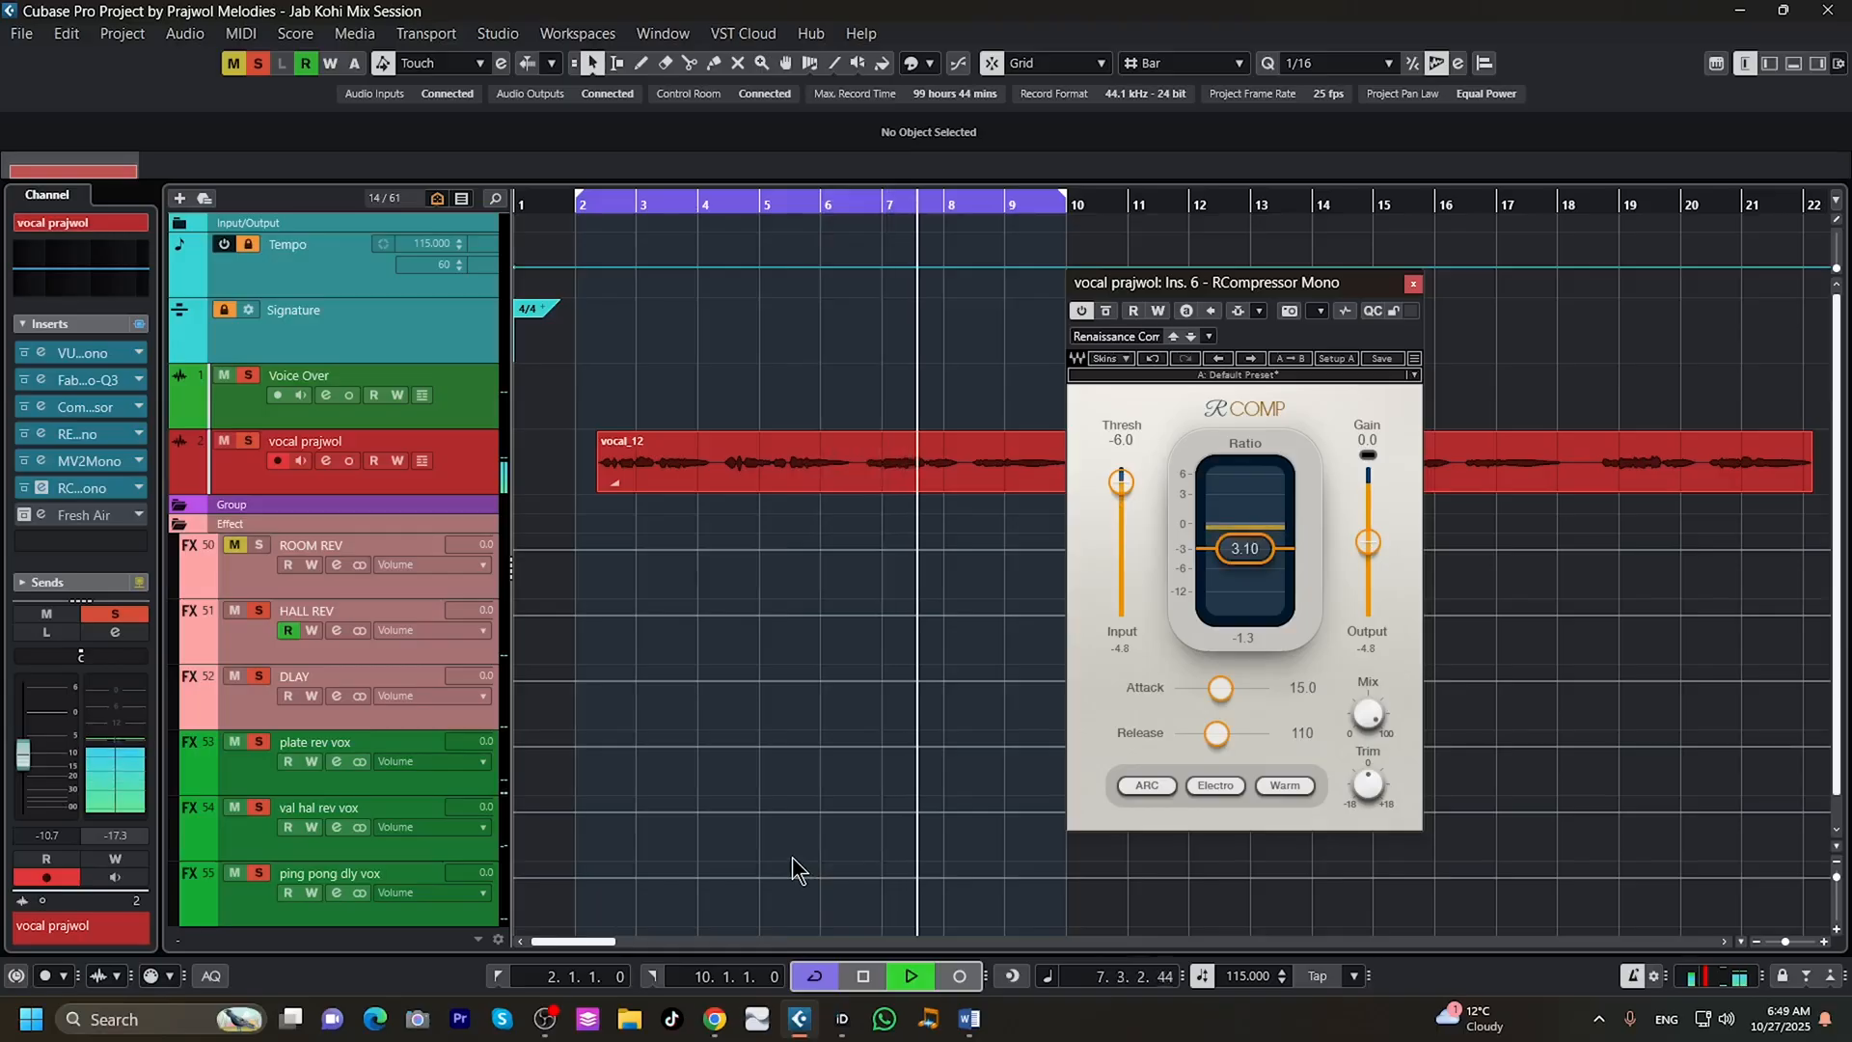
left_click(865, 985)
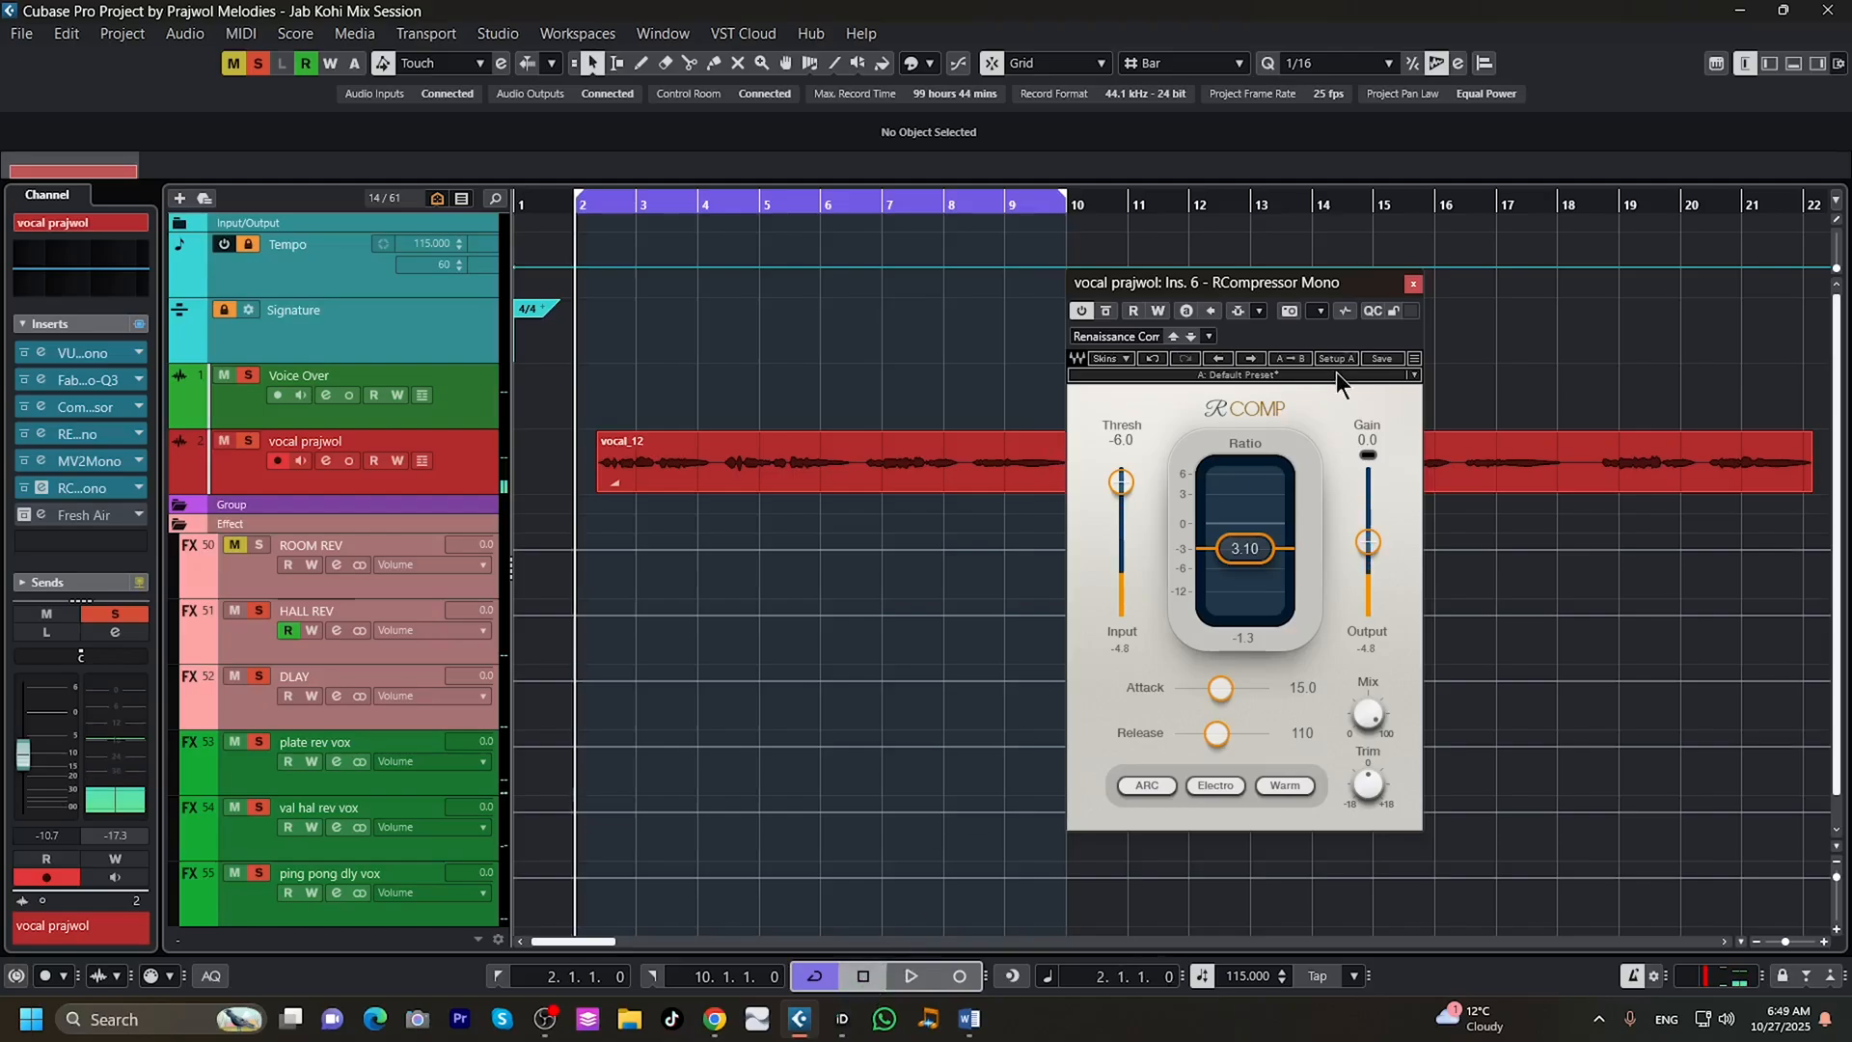
left_click(1413, 285)
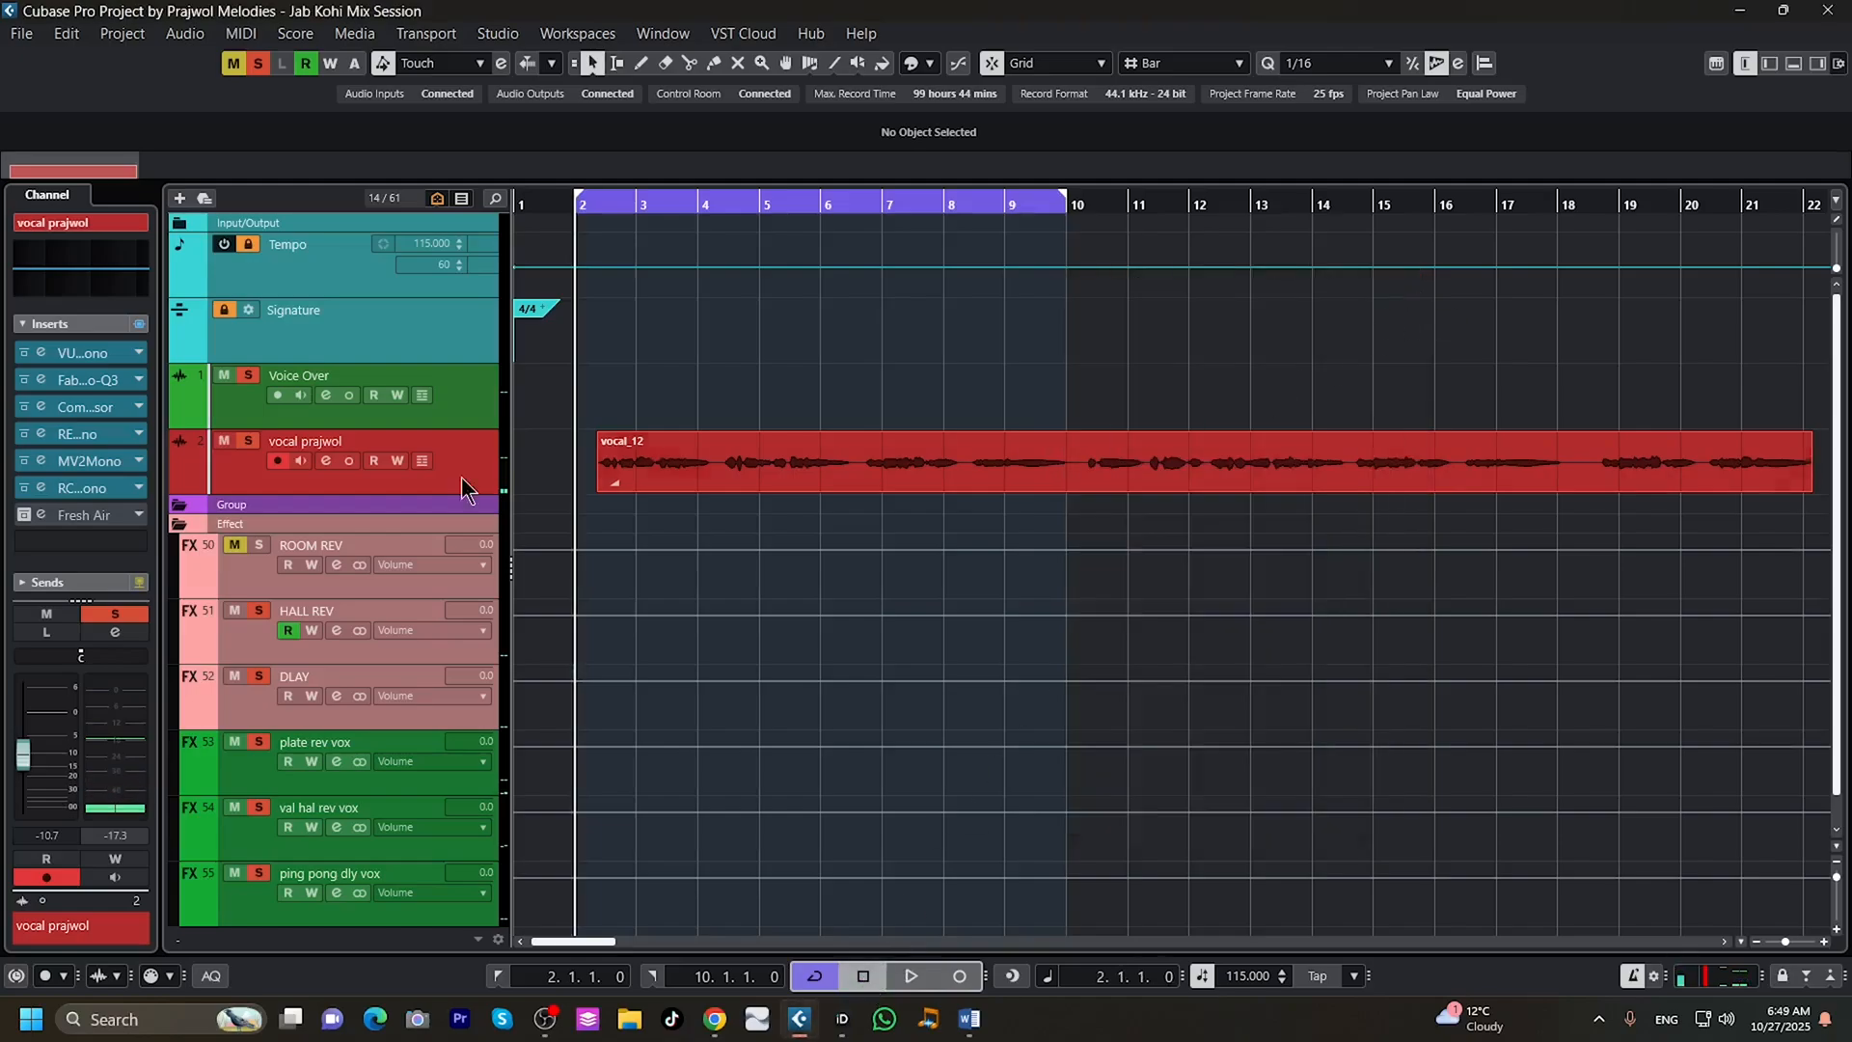
Activate the Fresh Air insert on the vocal track and audition the loop while watching its meter.
left_click(22, 515)
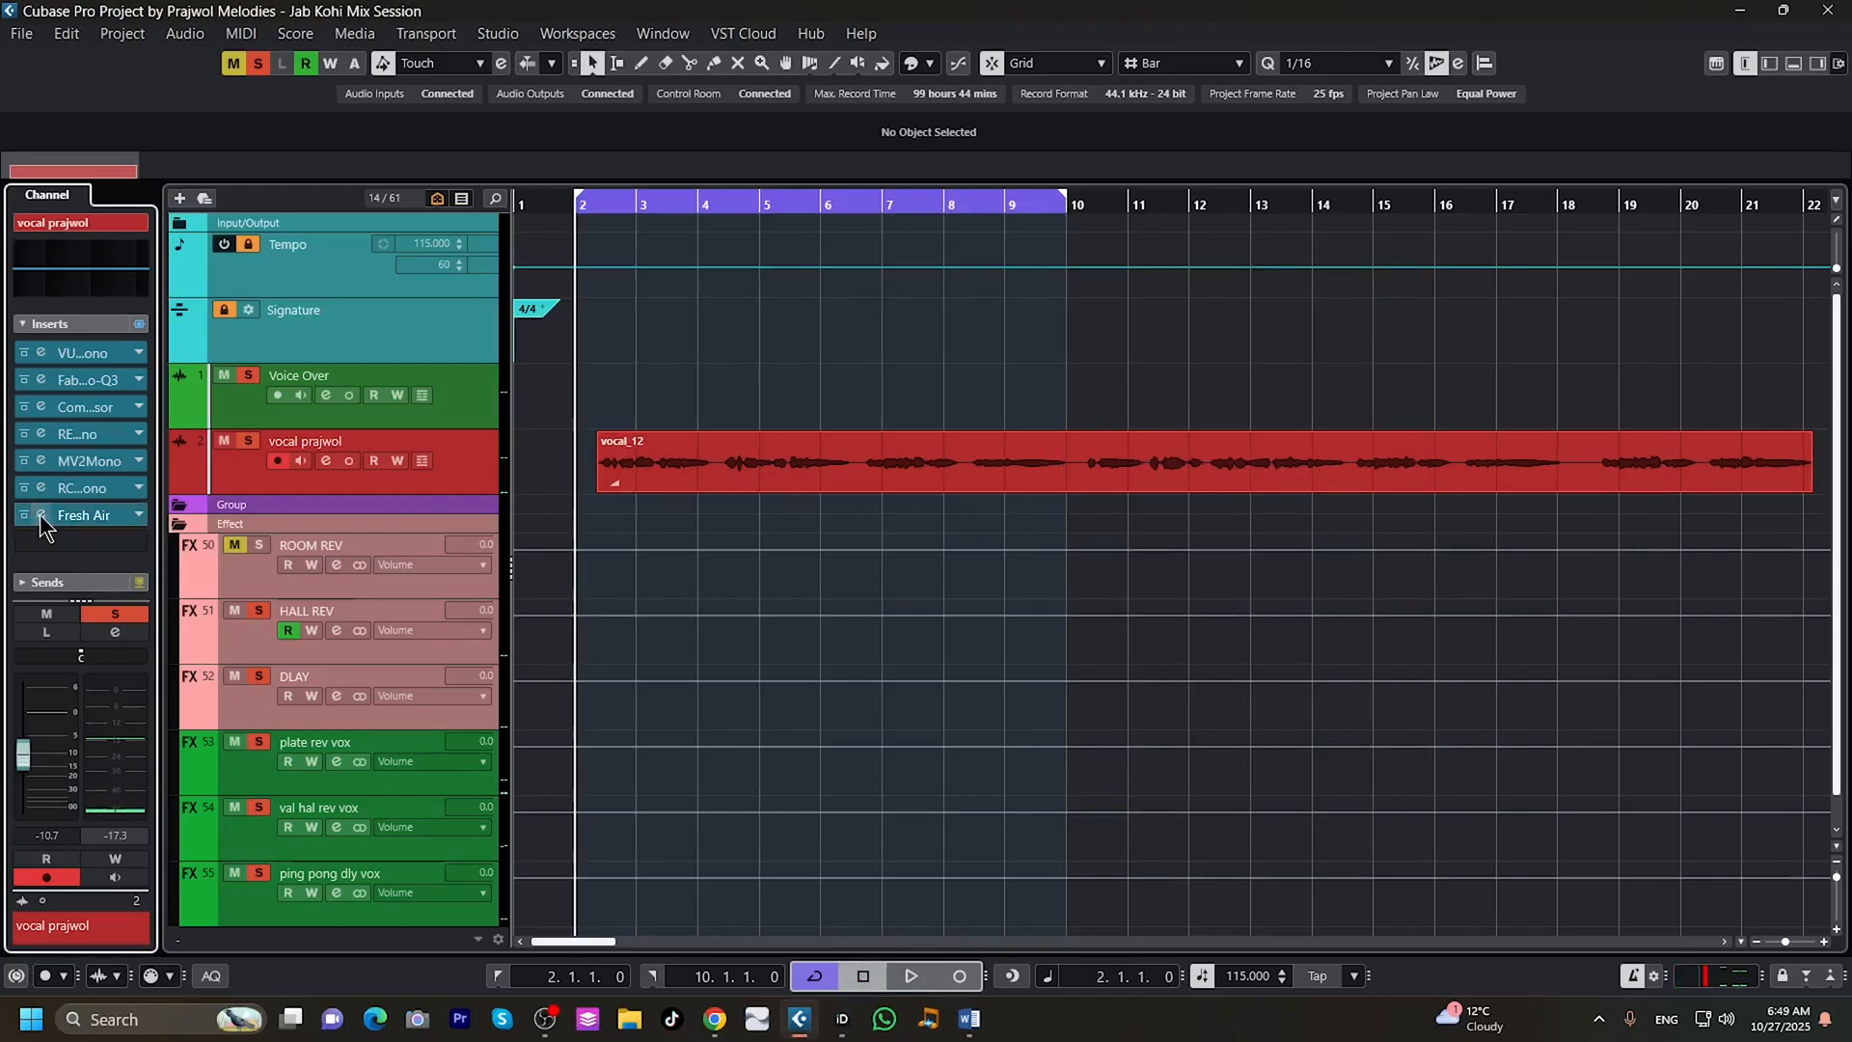
left_click(42, 515)
left_click_drag(478, 249, 1491, 283)
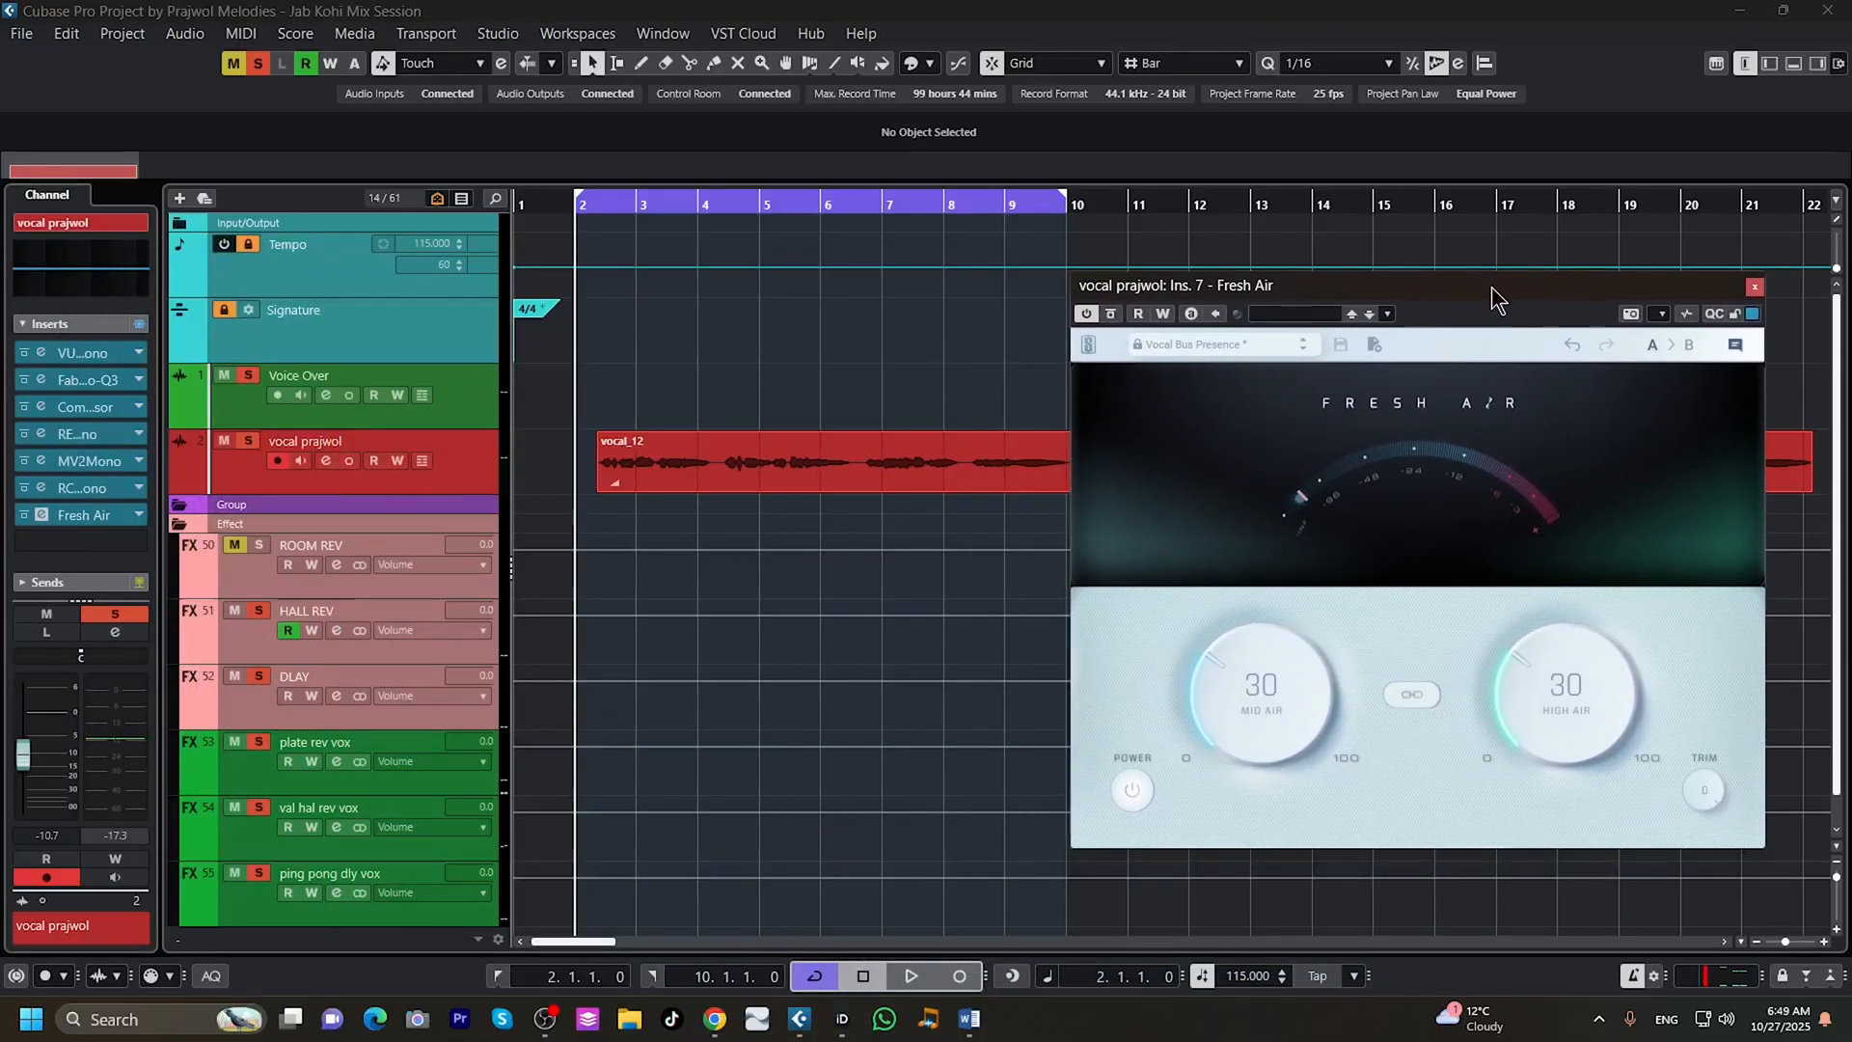
left_click(908, 974)
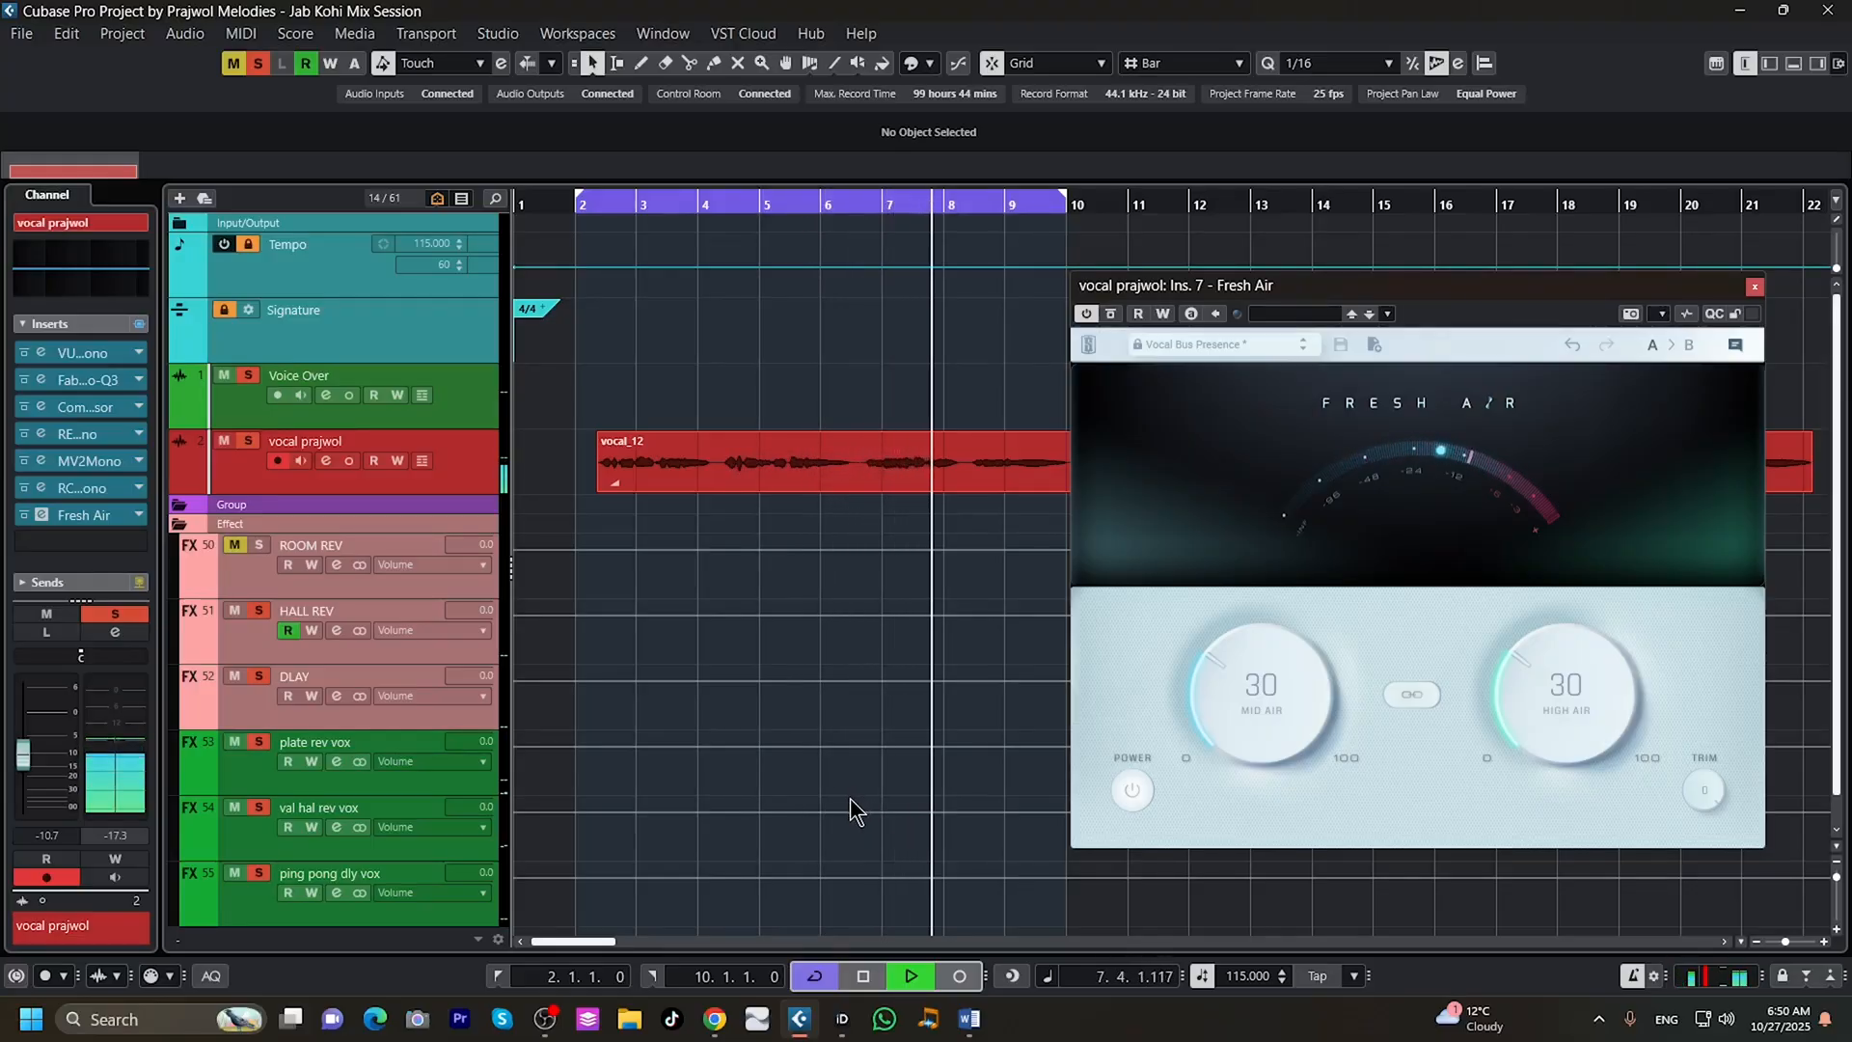
left_click(864, 976)
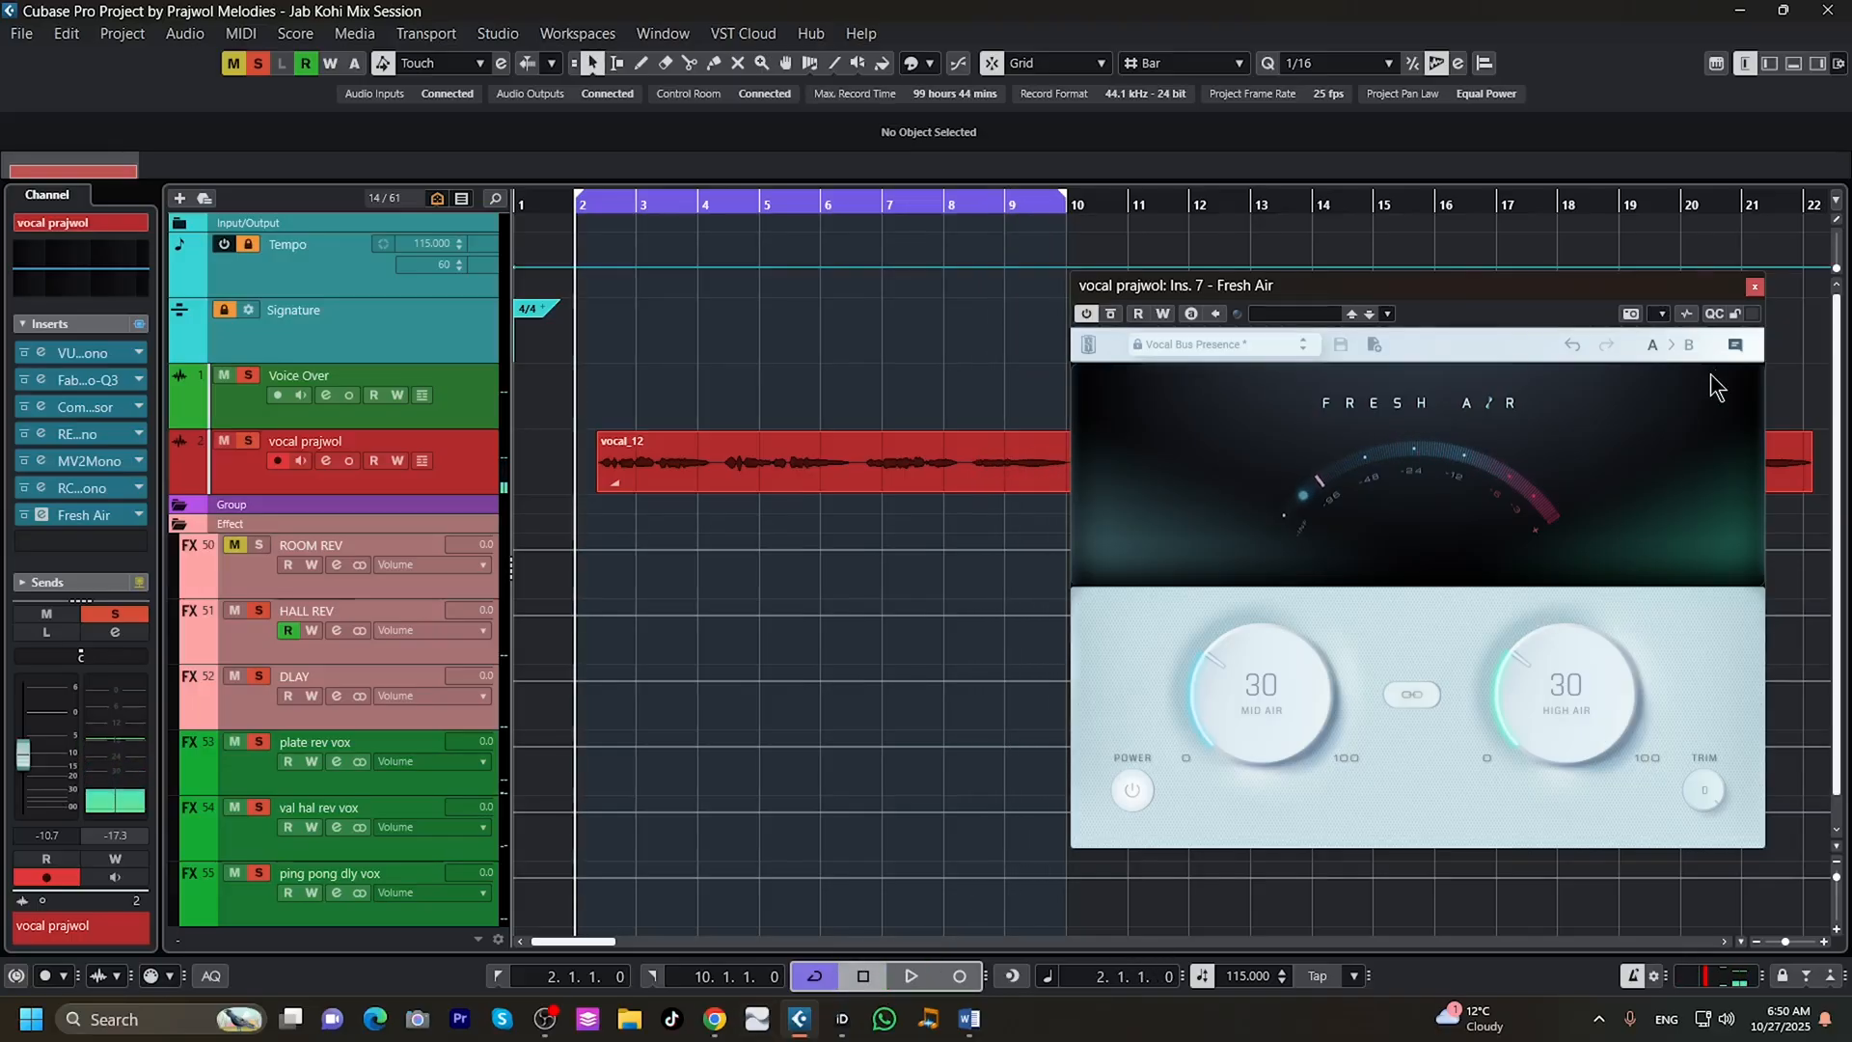
left_click(1753, 288)
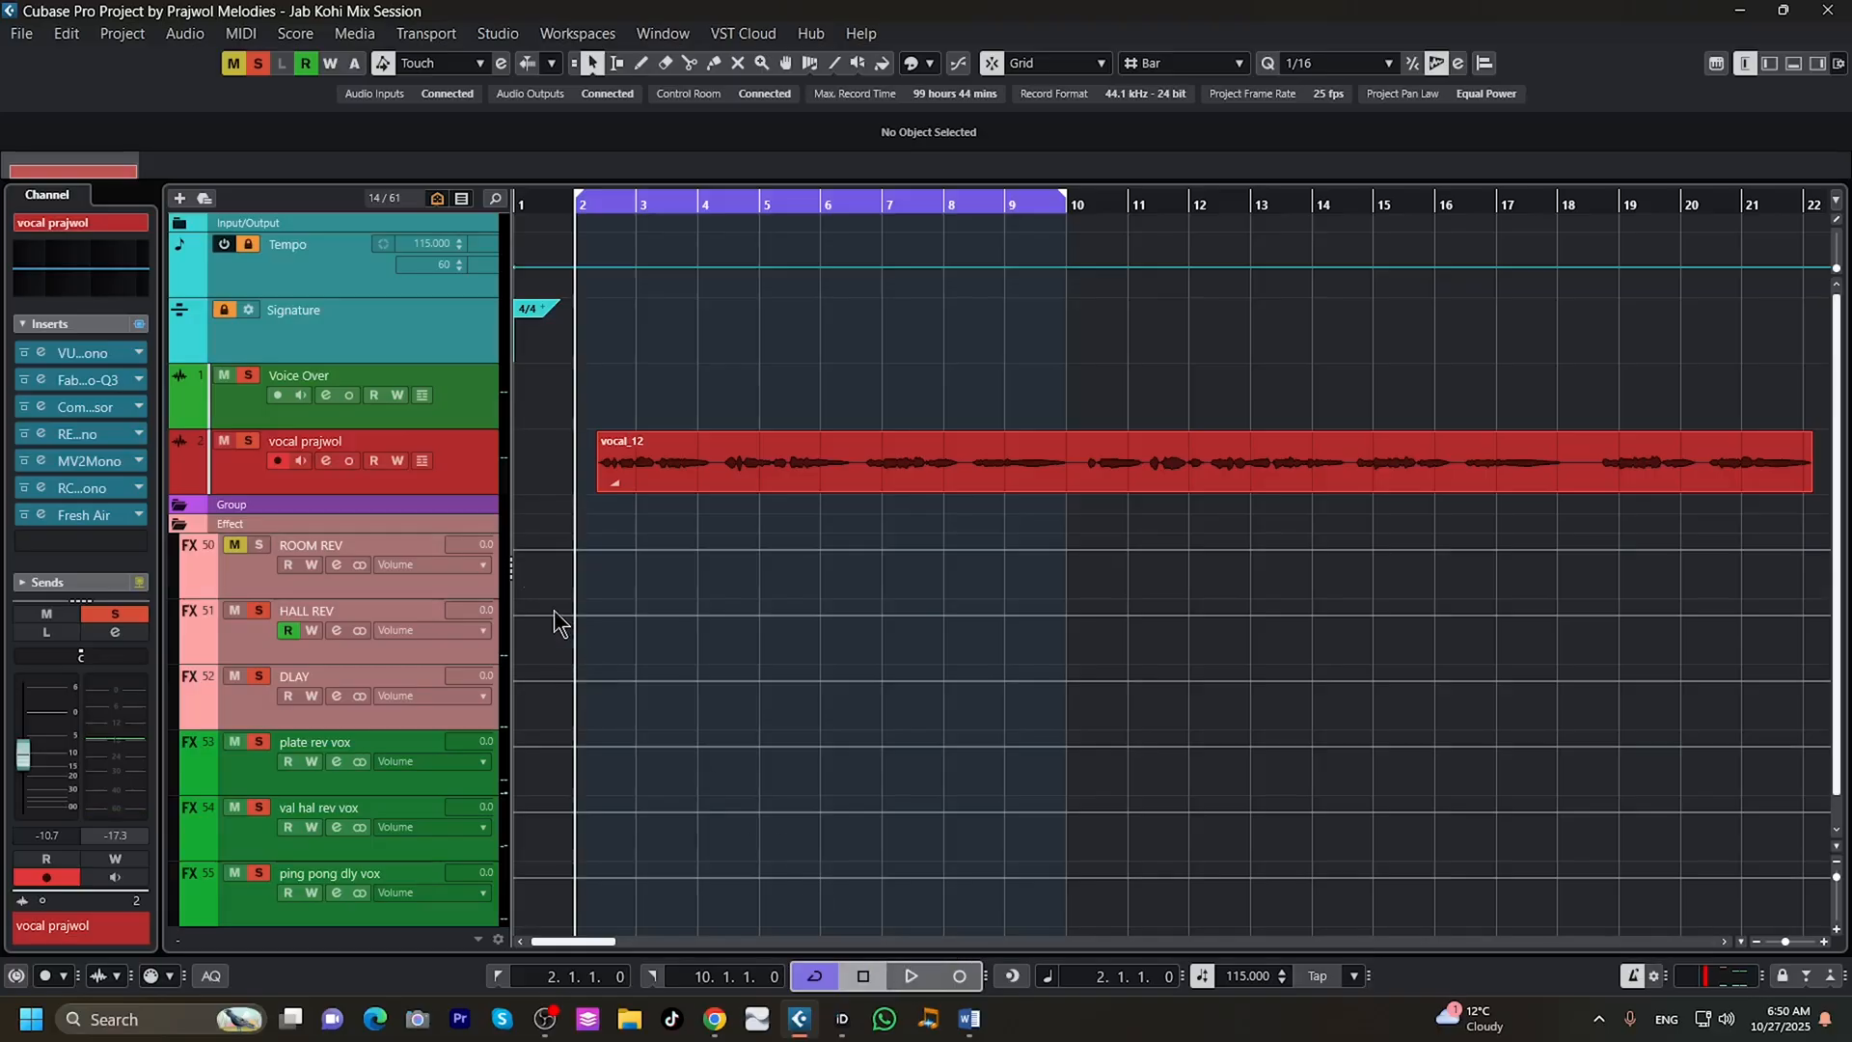
Review the vocal track's sends in its channel settings and the Abbey Road Plates insert on the plate rev vox channel.
left_click(321, 459)
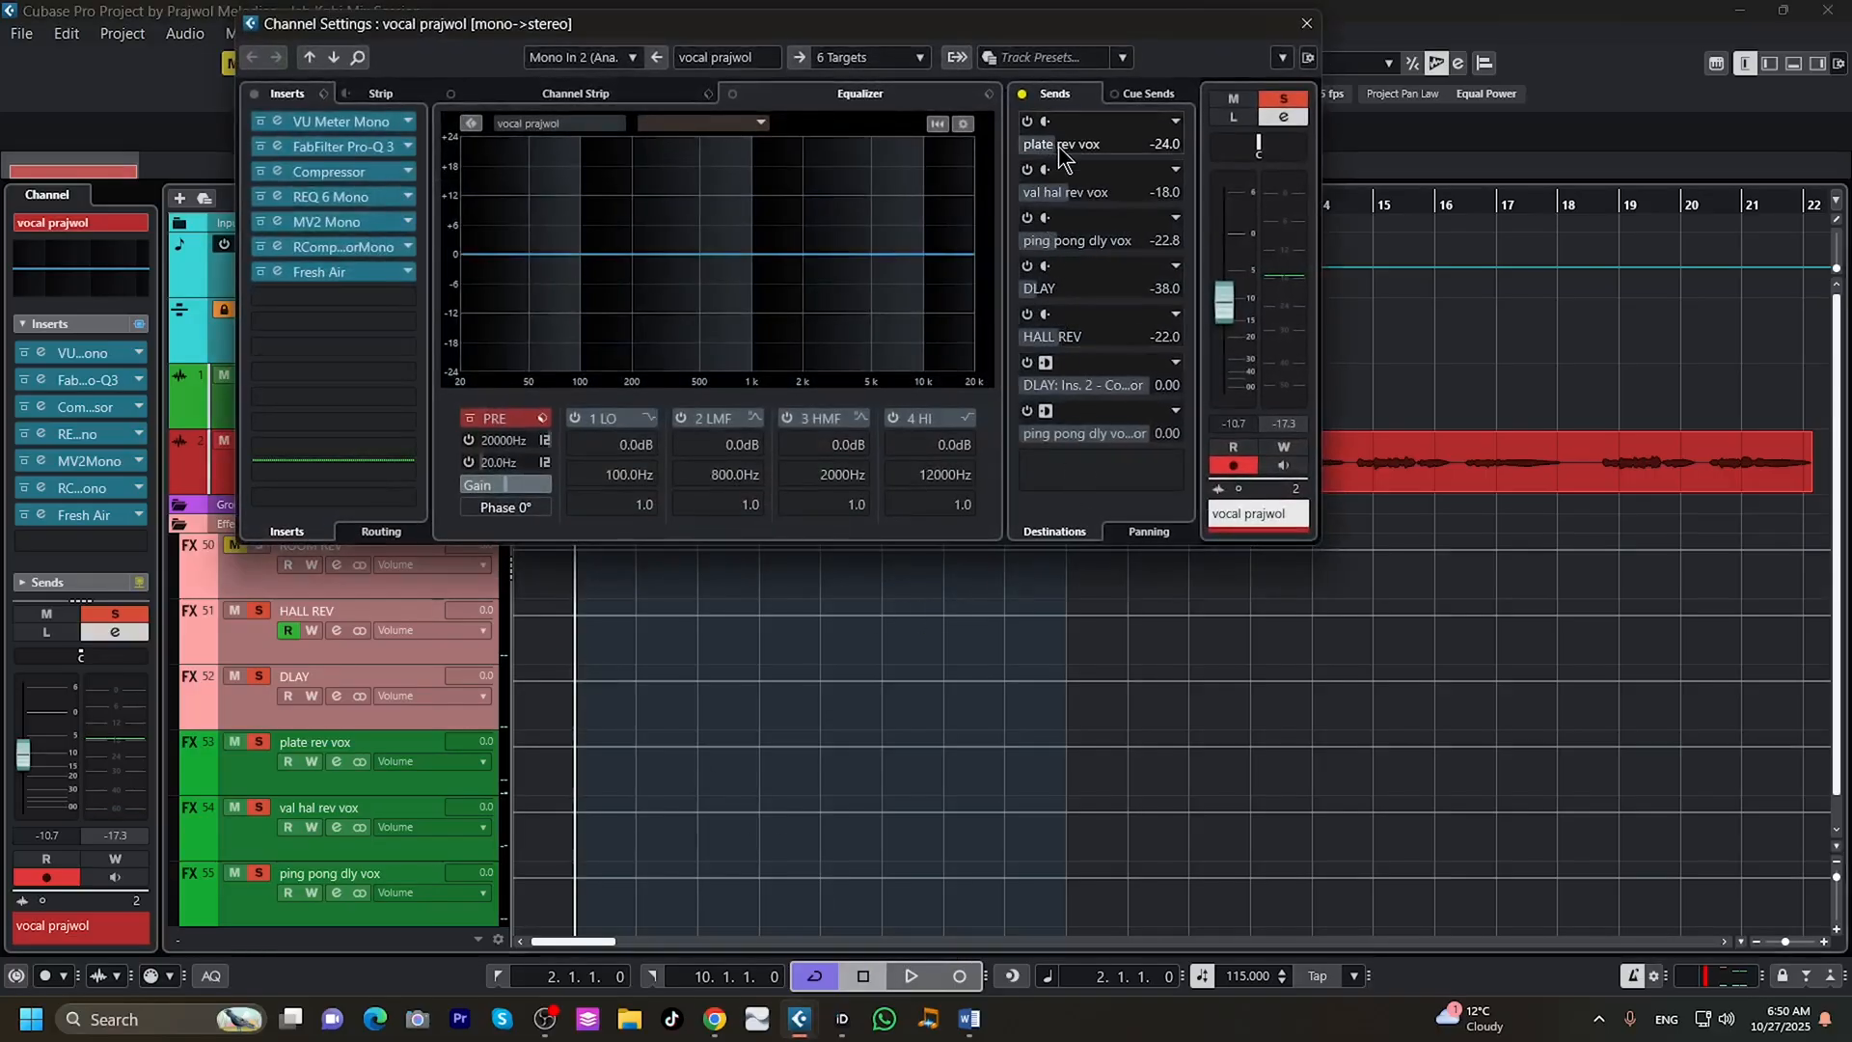
left_click_drag(1102, 27, 1496, 100)
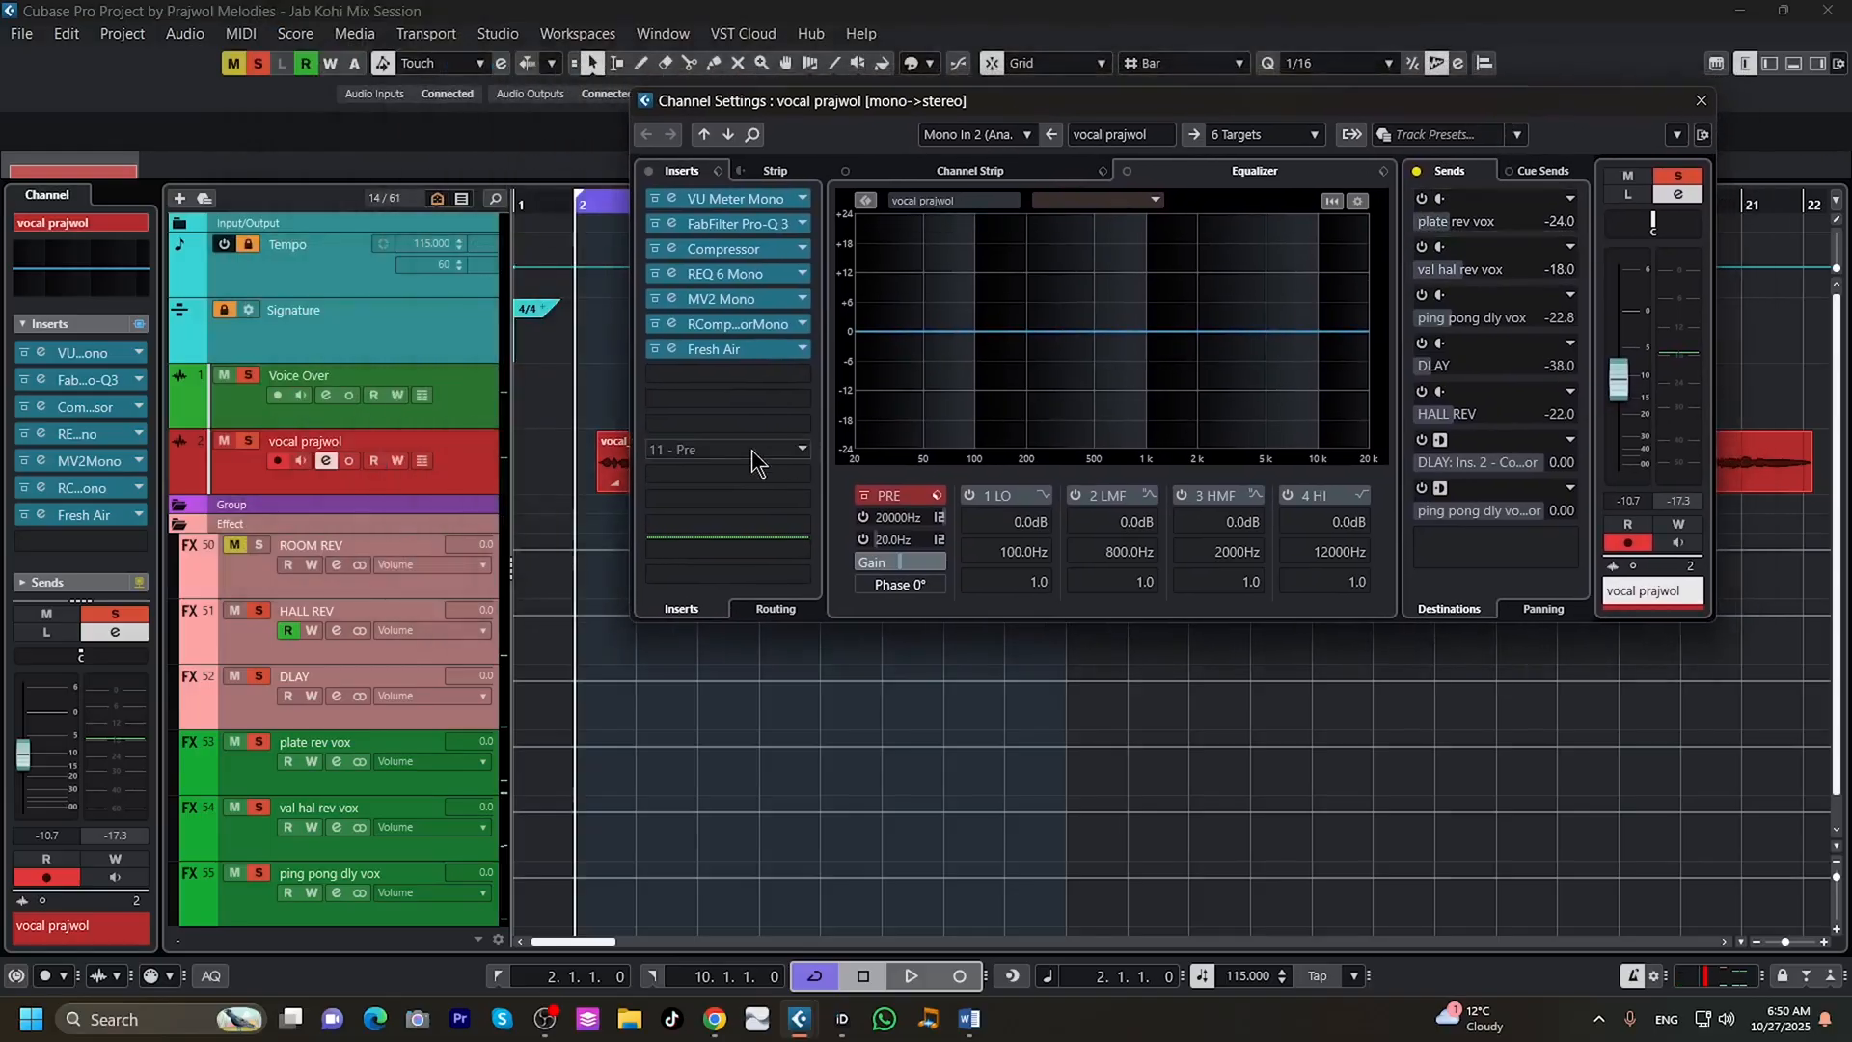
left_click(334, 761)
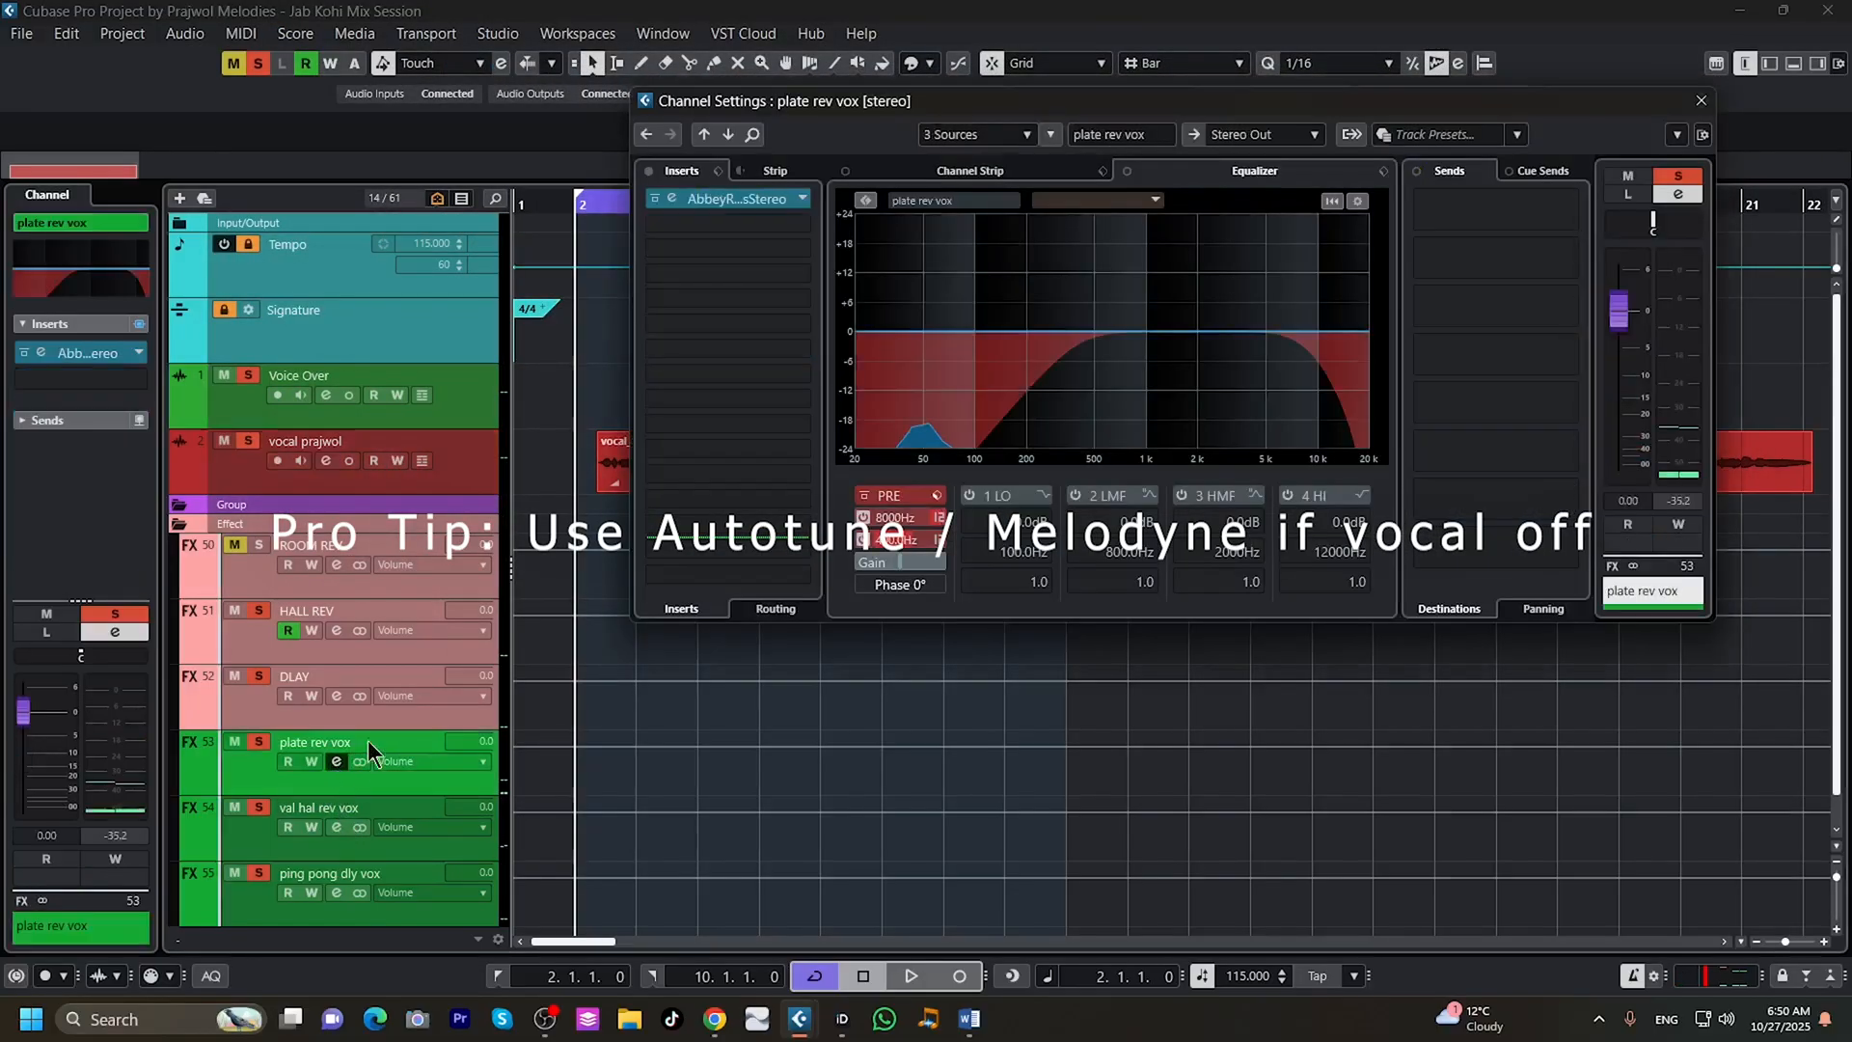
left_click(727, 200)
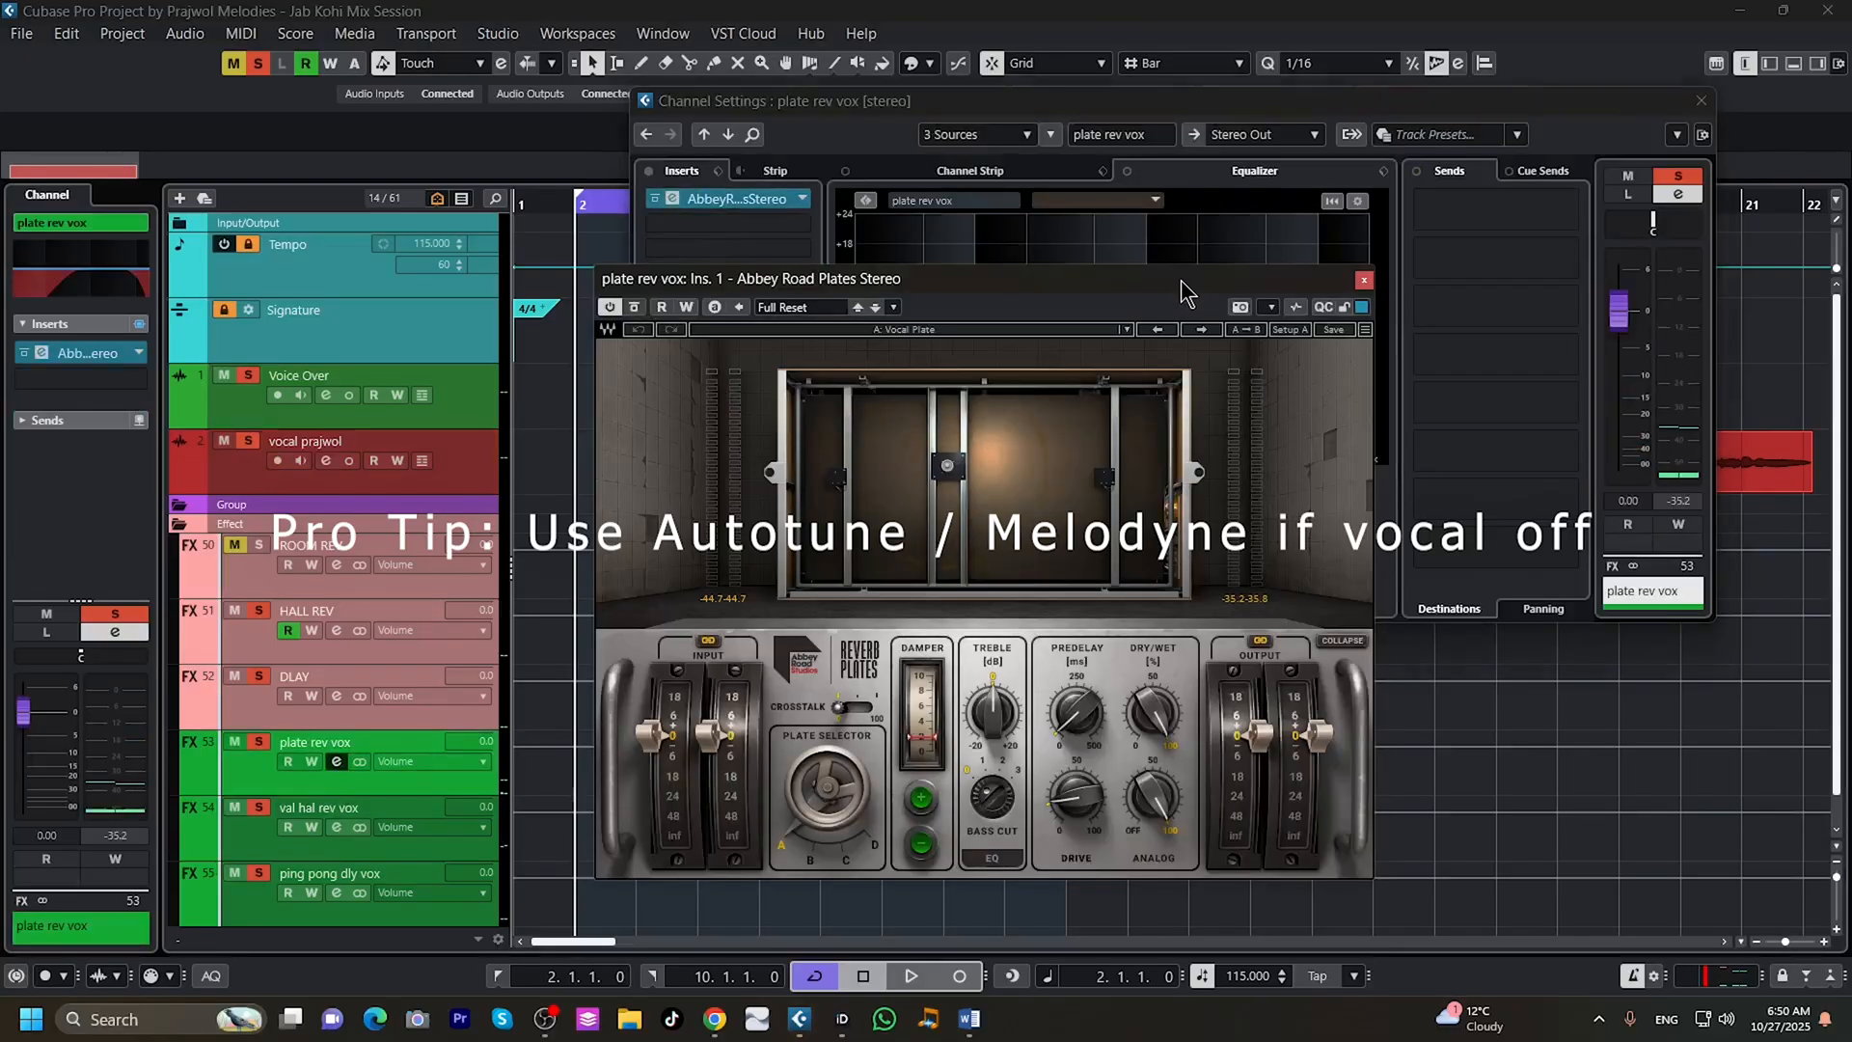
left_click(1364, 281)
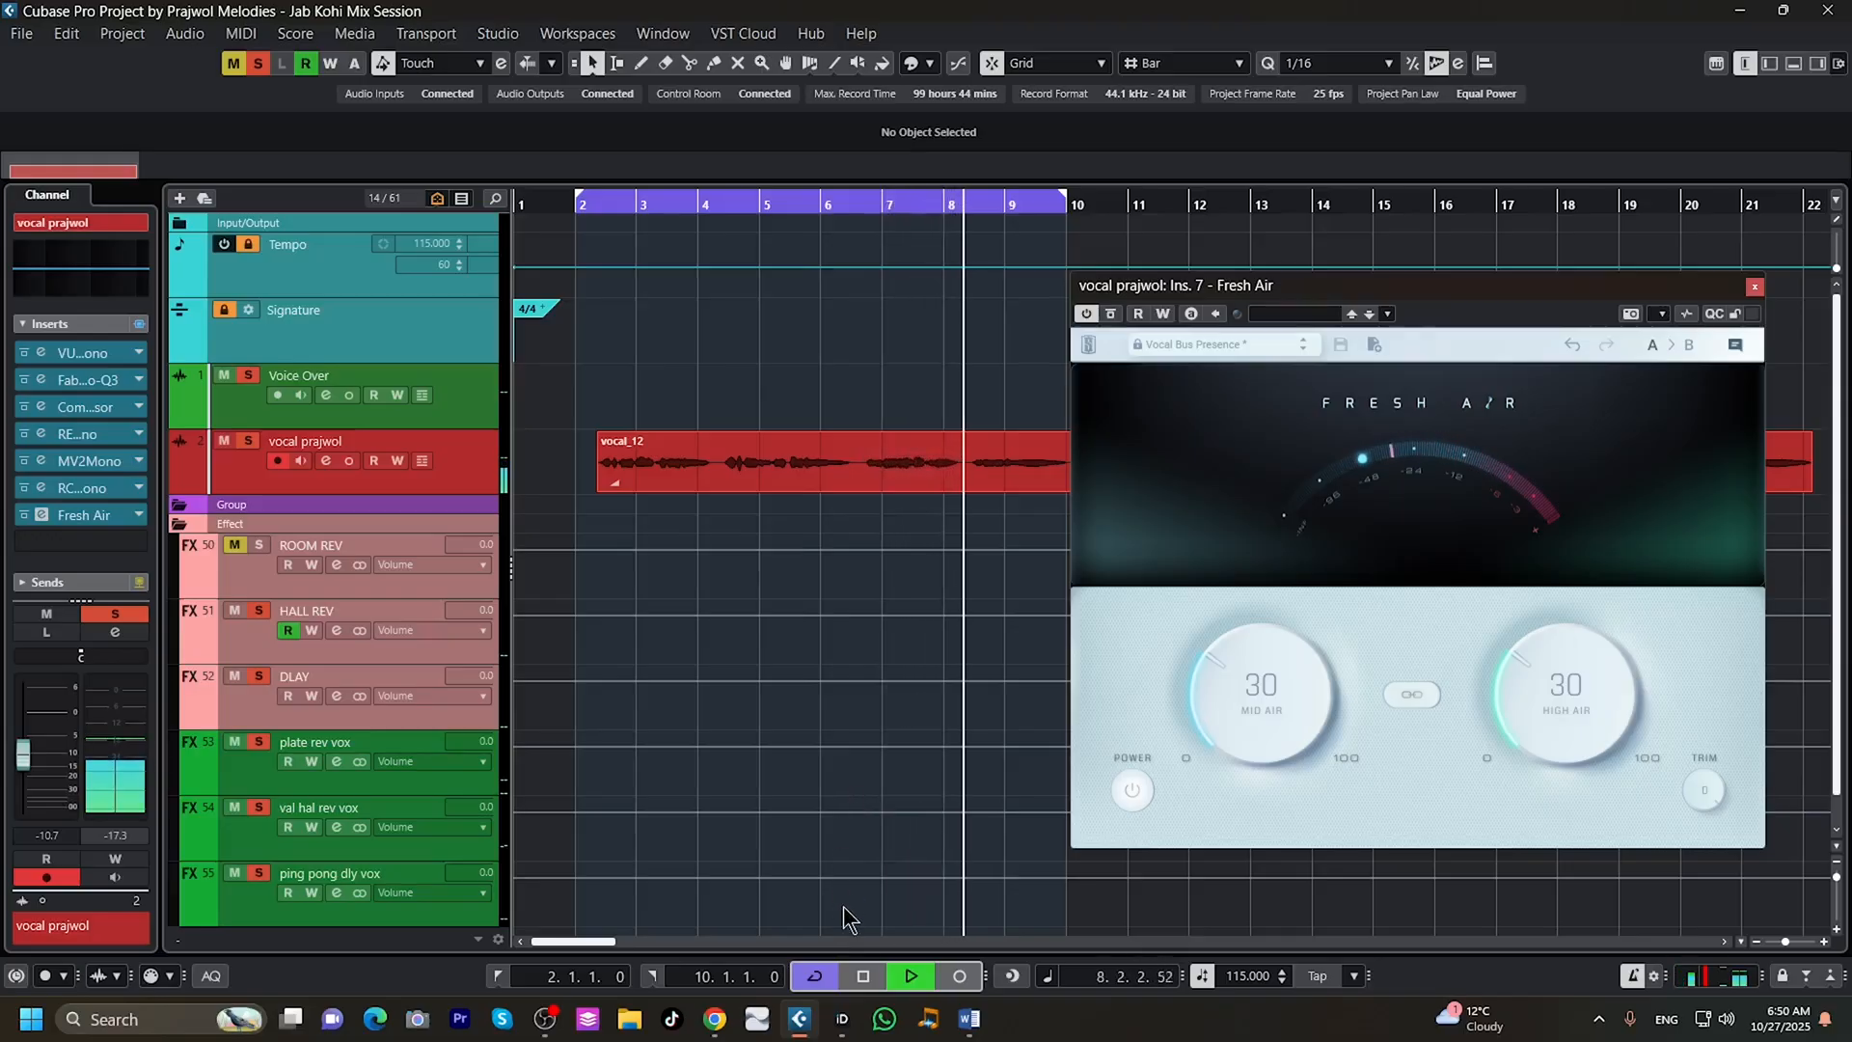
Stop the Fresh Air audition and display the vocal track's channel settings to examine its send levels.
left_click(862, 977)
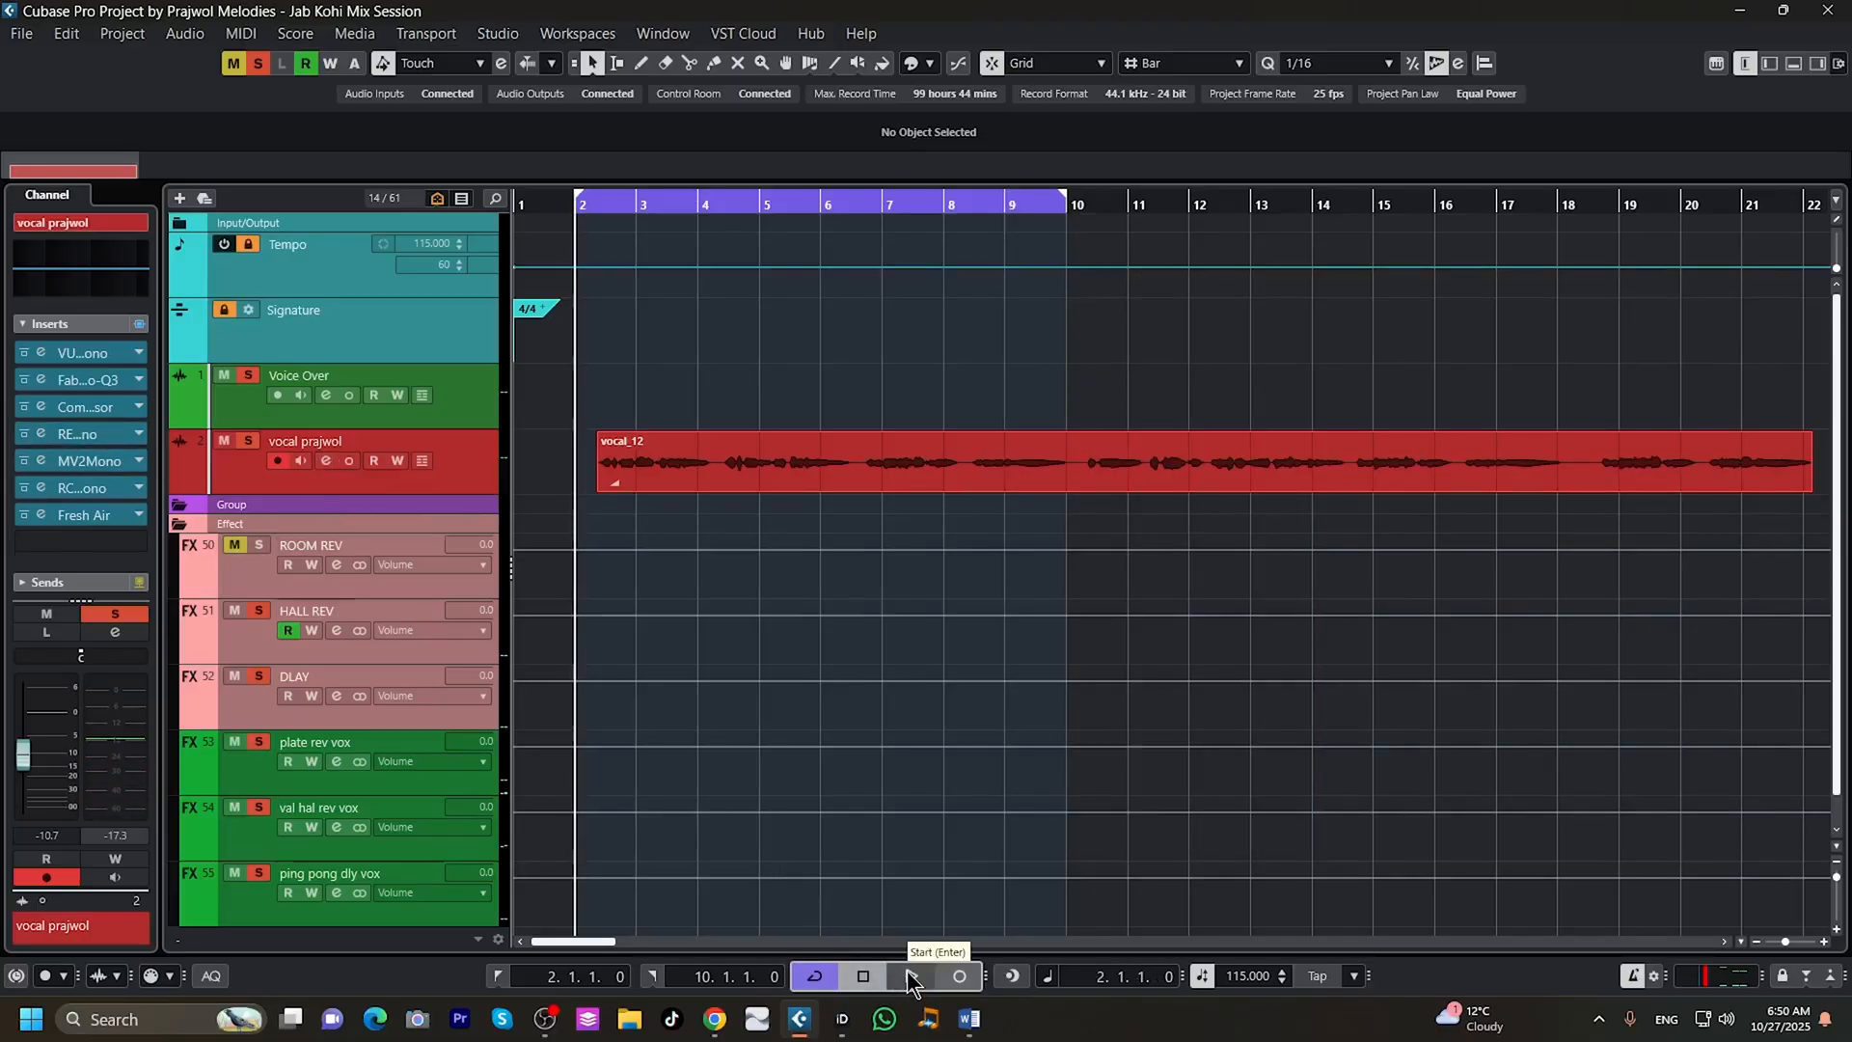
left_click(323, 460)
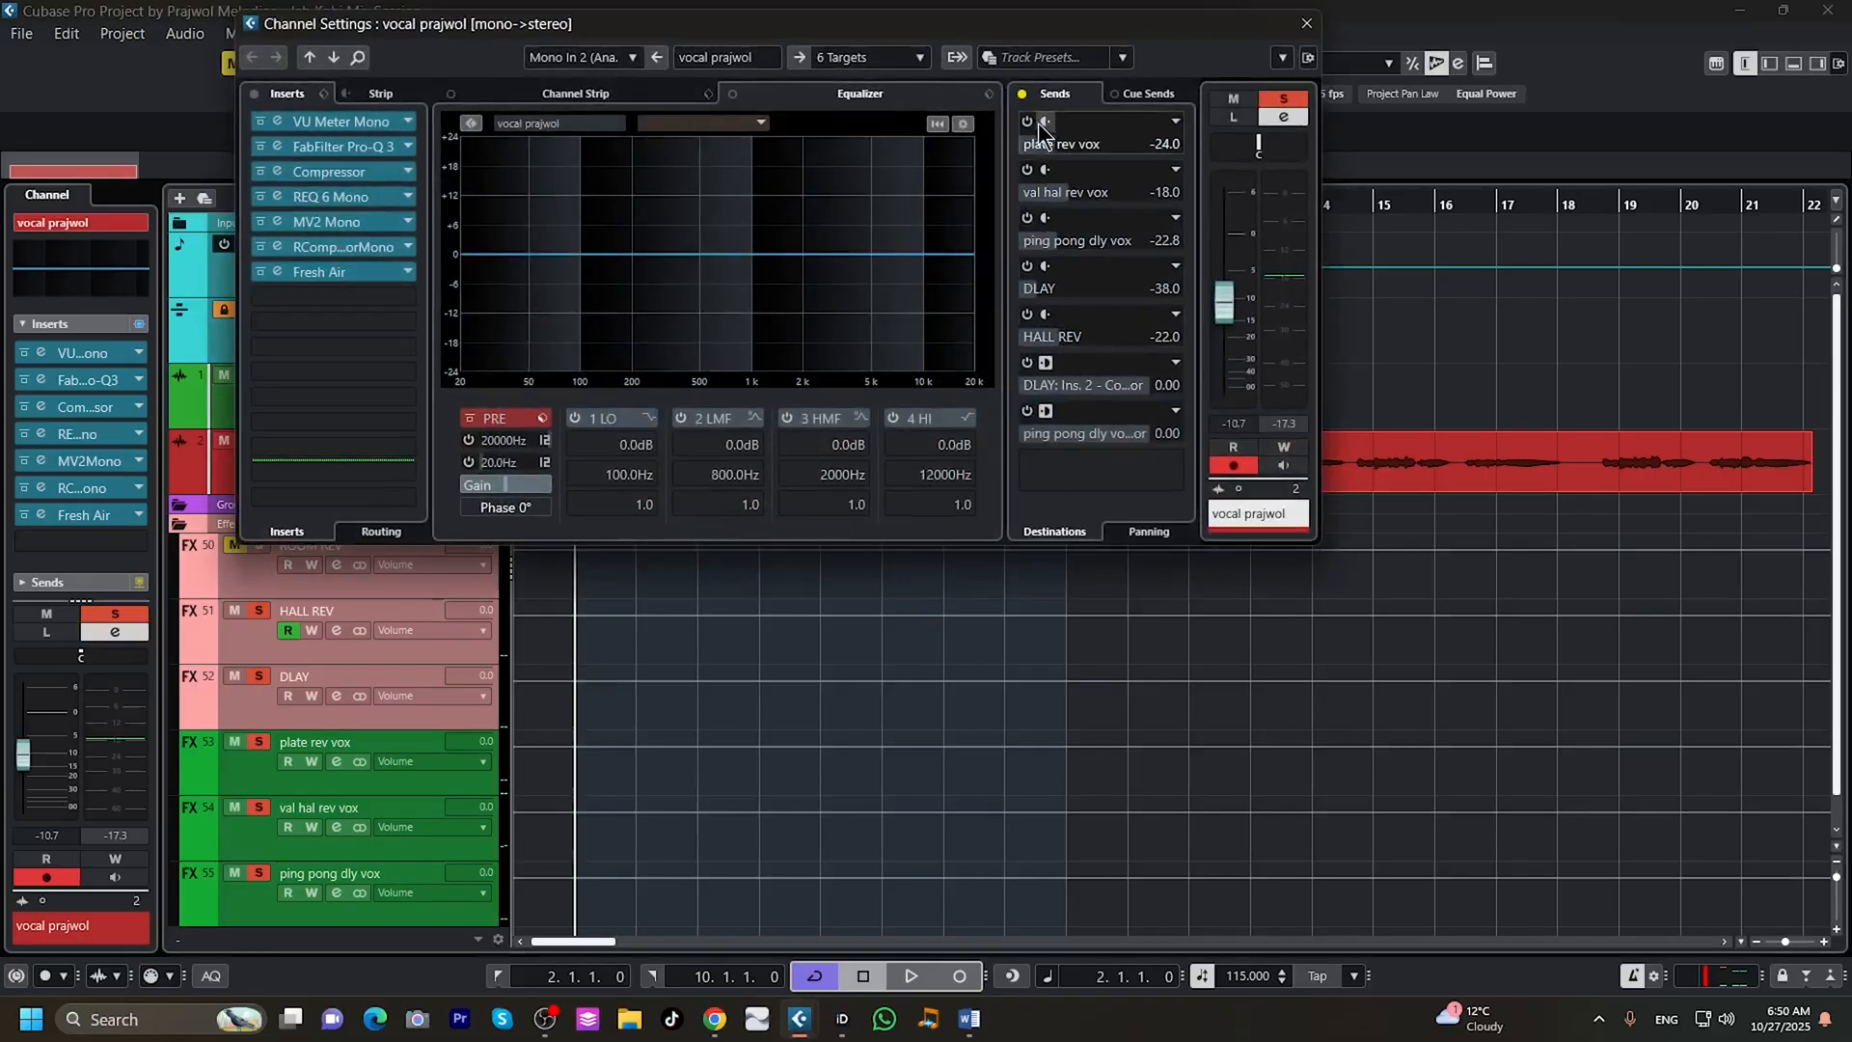
left_click_drag(1103, 23, 1497, 100)
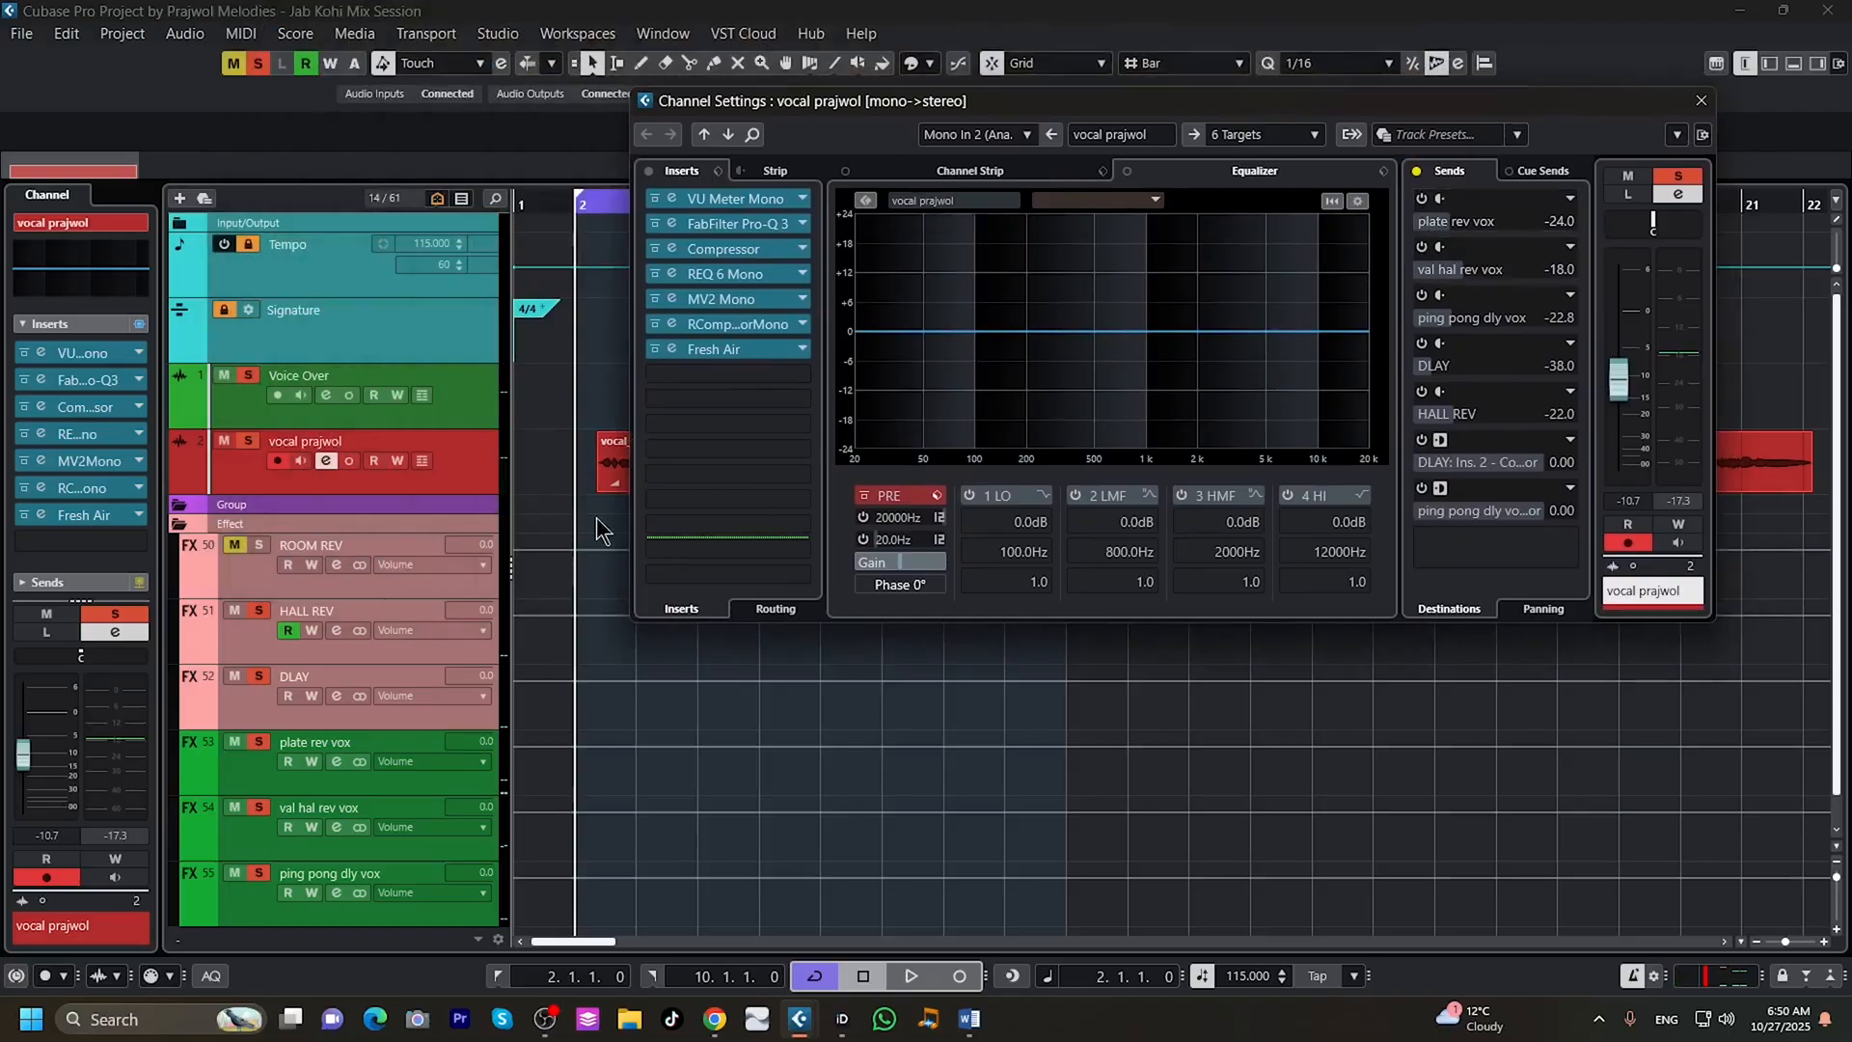
Inspect the plate rev vox channel's EQ and its Abbey Road Plates Stereo reverb settings, leaving the channel settings closed.
left_click(336, 761)
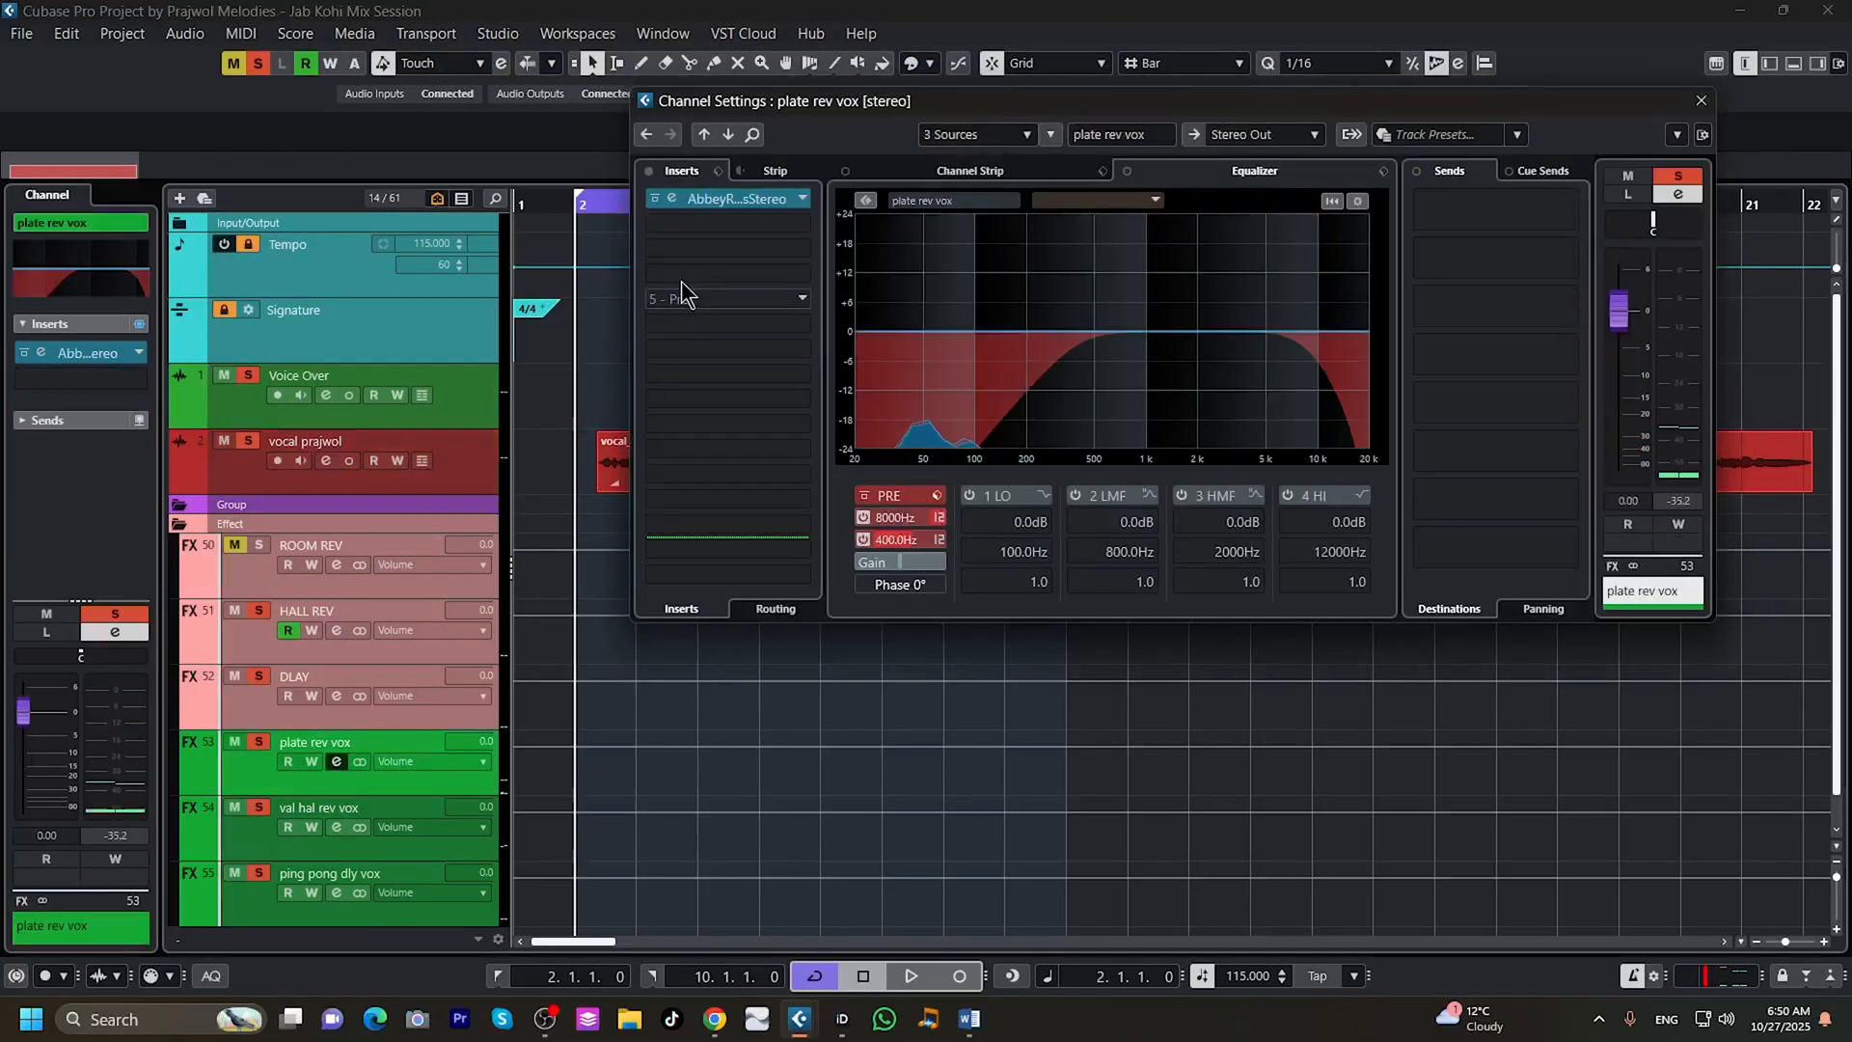
left_click(727, 201)
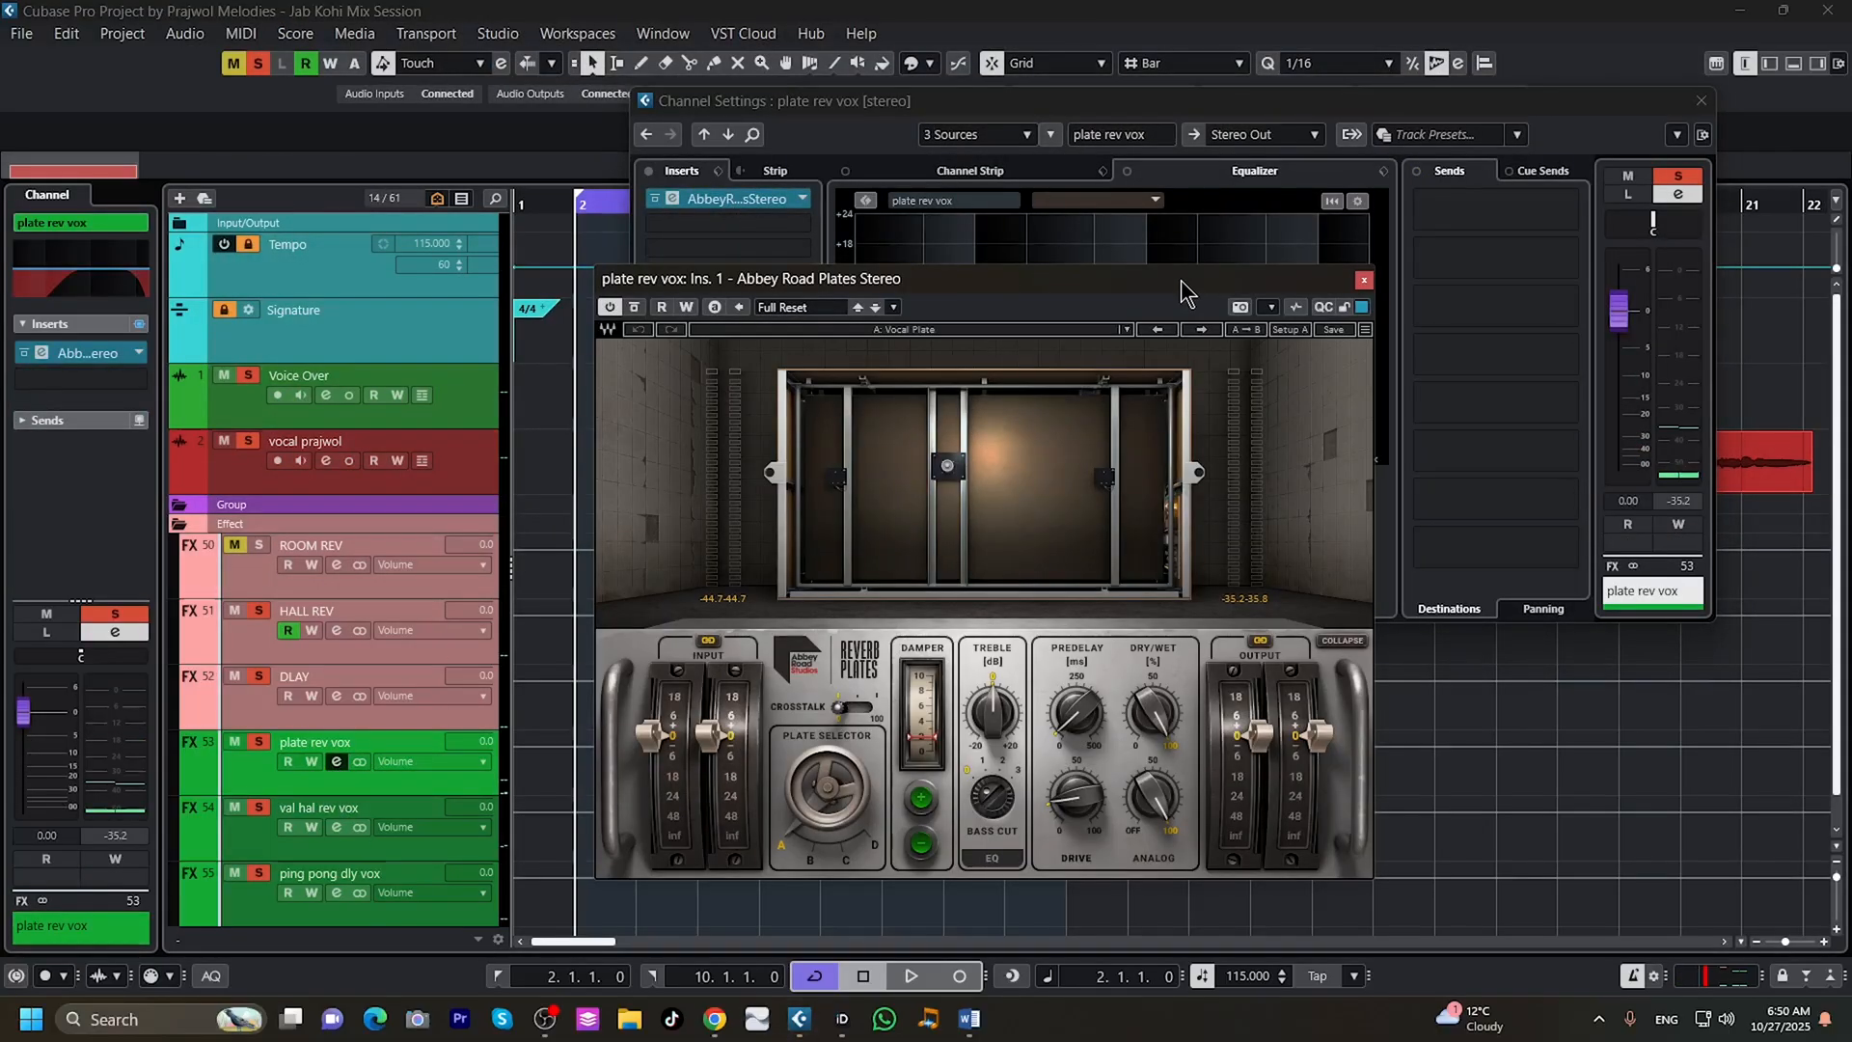
left_click(1364, 282)
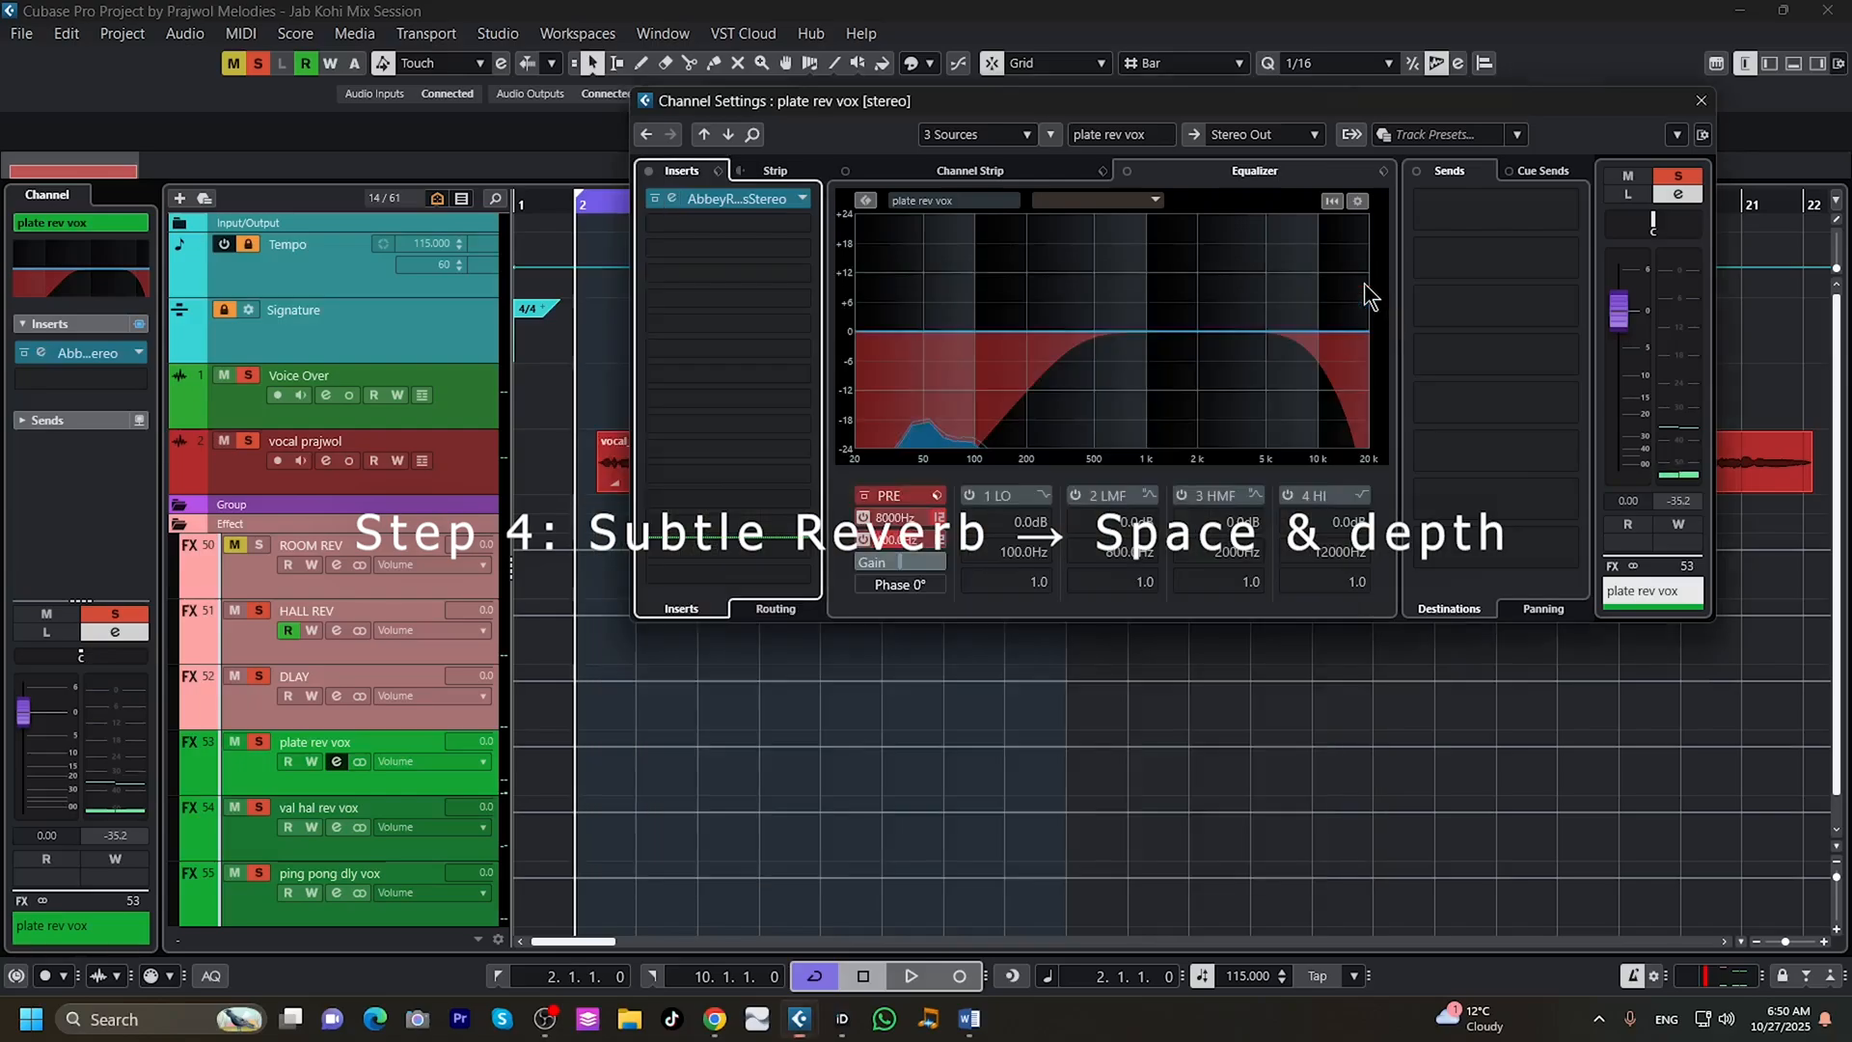
left_click(1700, 102)
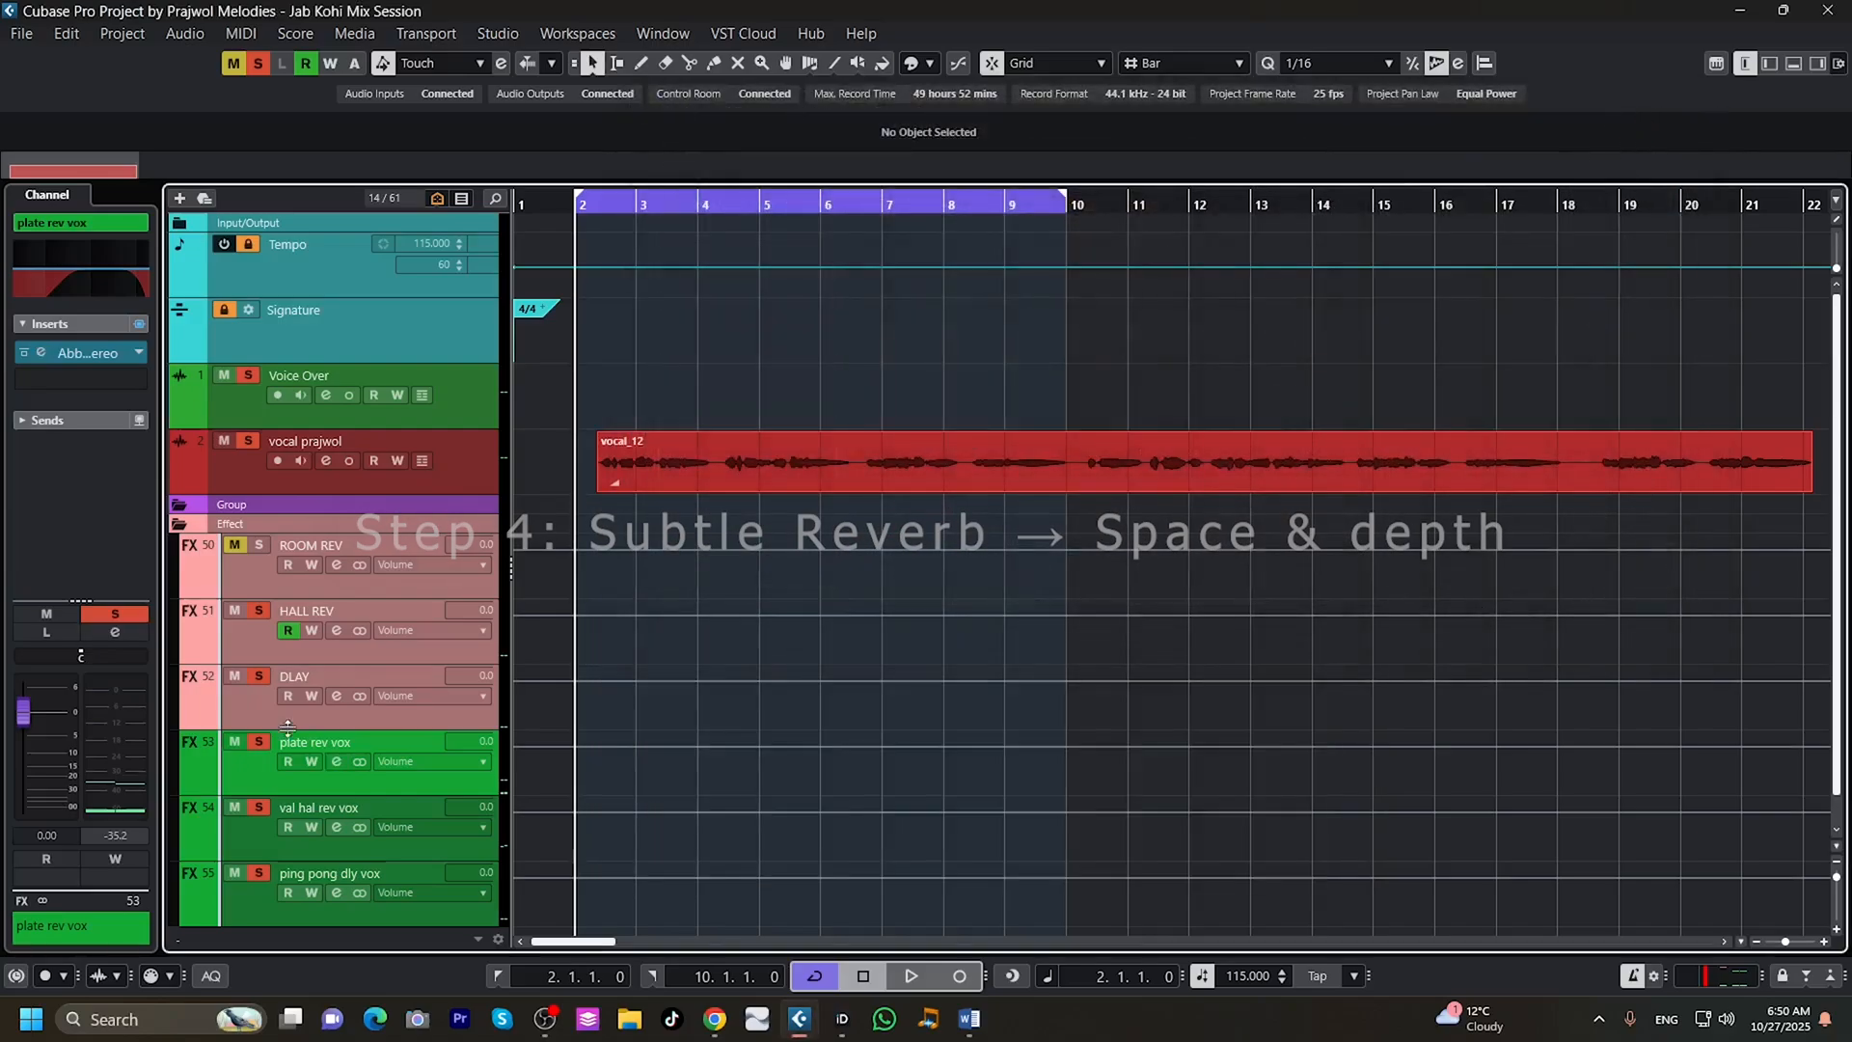
Inspect the val hal rev vox channel's EQ and its ValhallaVintageVerb reverb settings, leaving both windows closed.
left_click(336, 827)
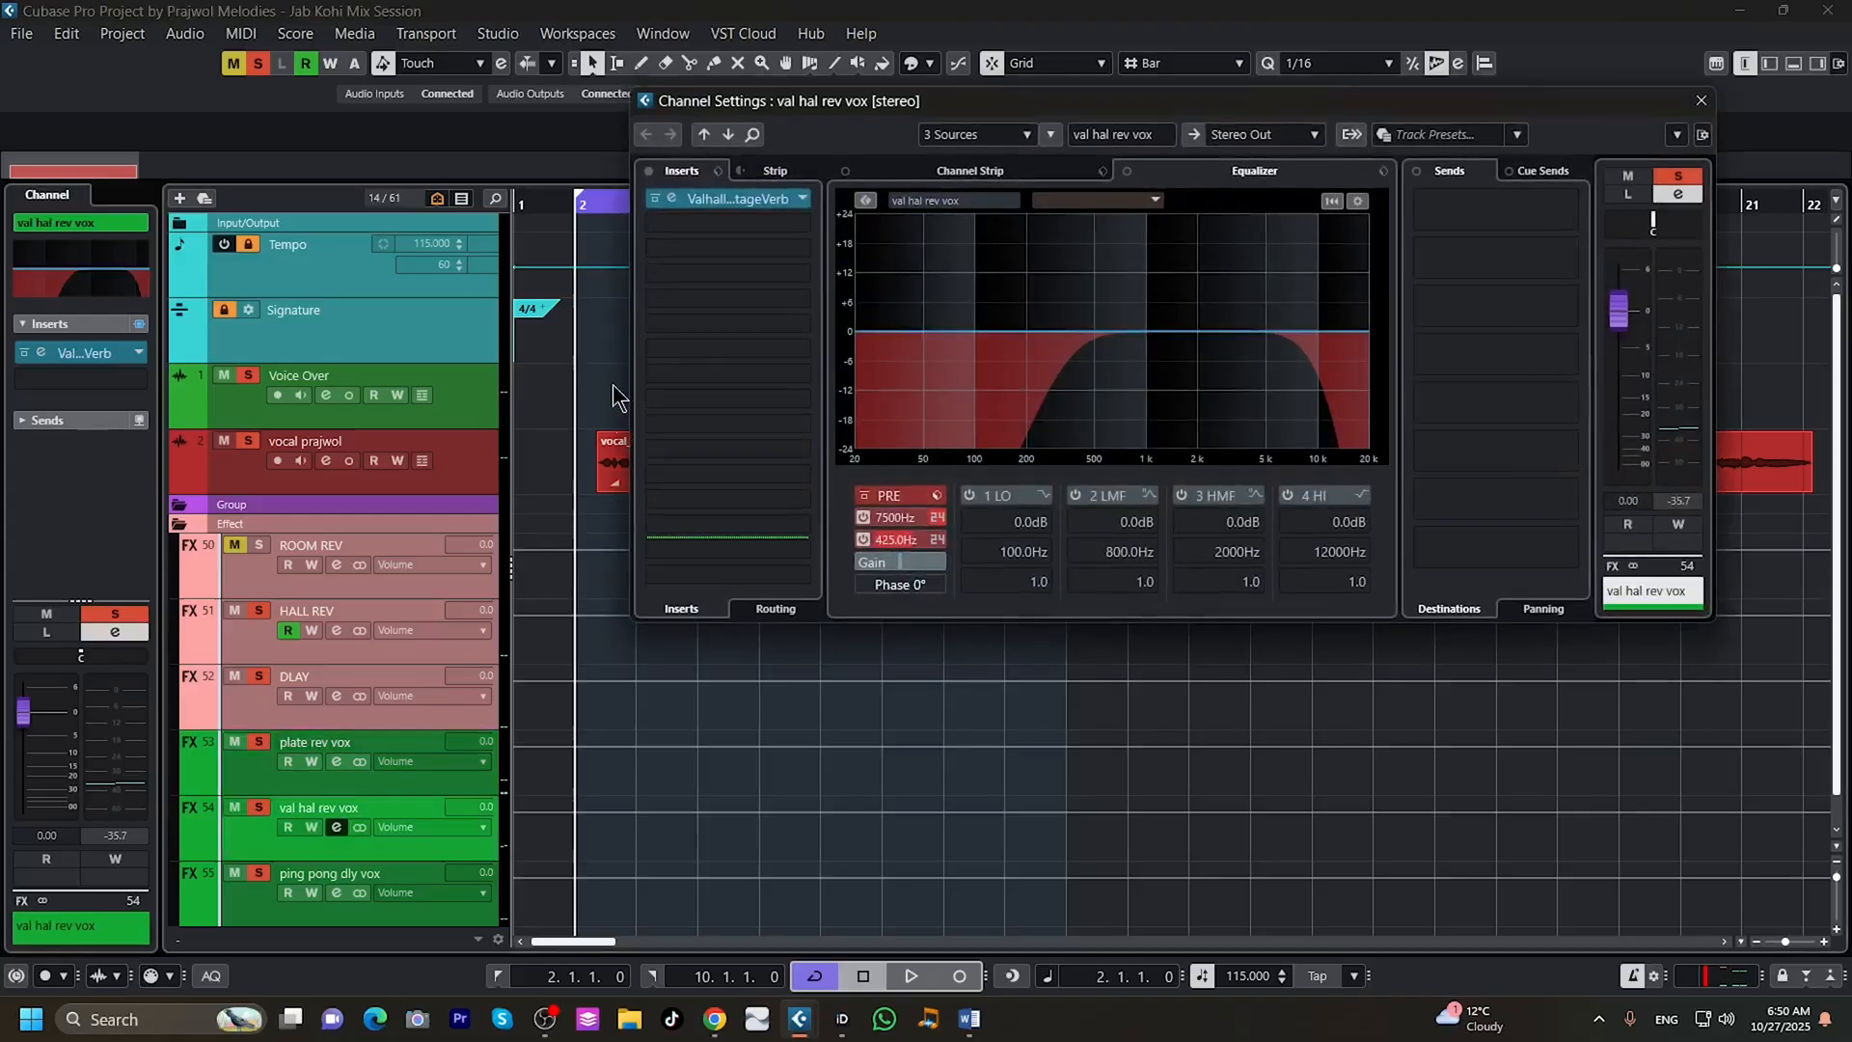
left_click(750, 203)
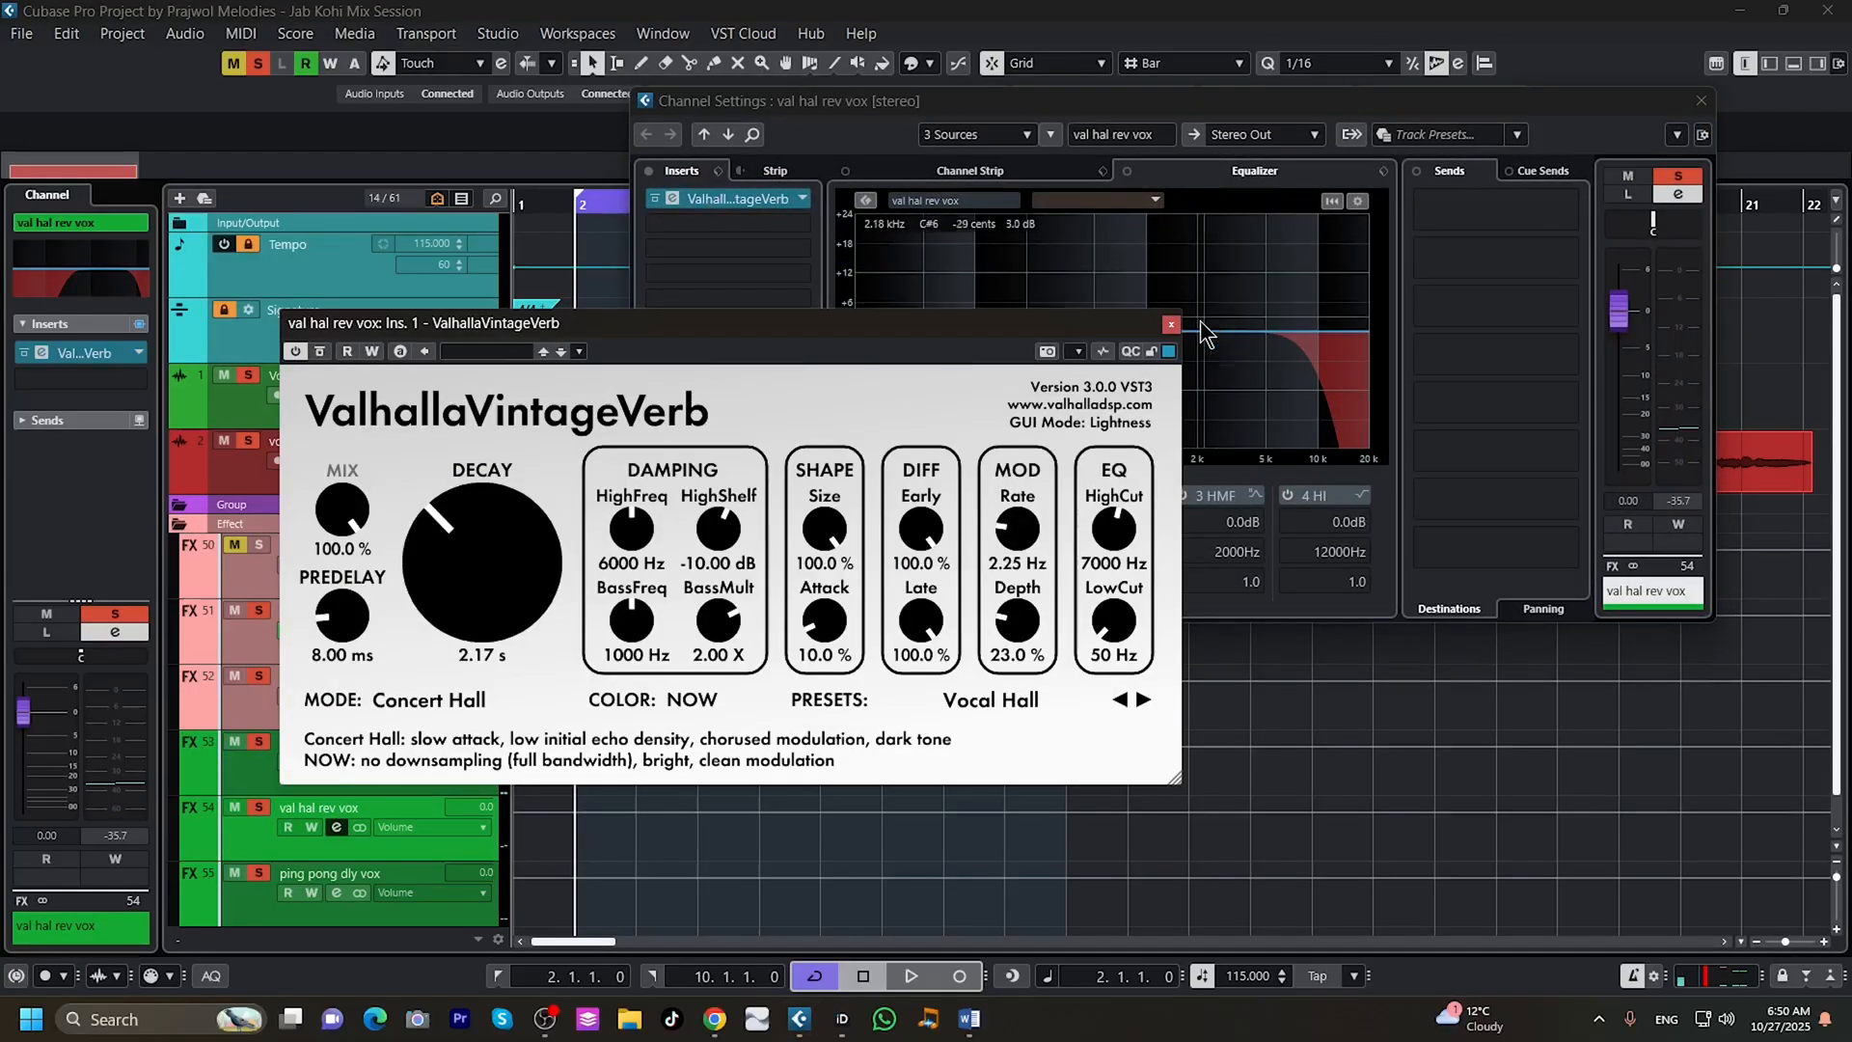
left_click(1172, 325)
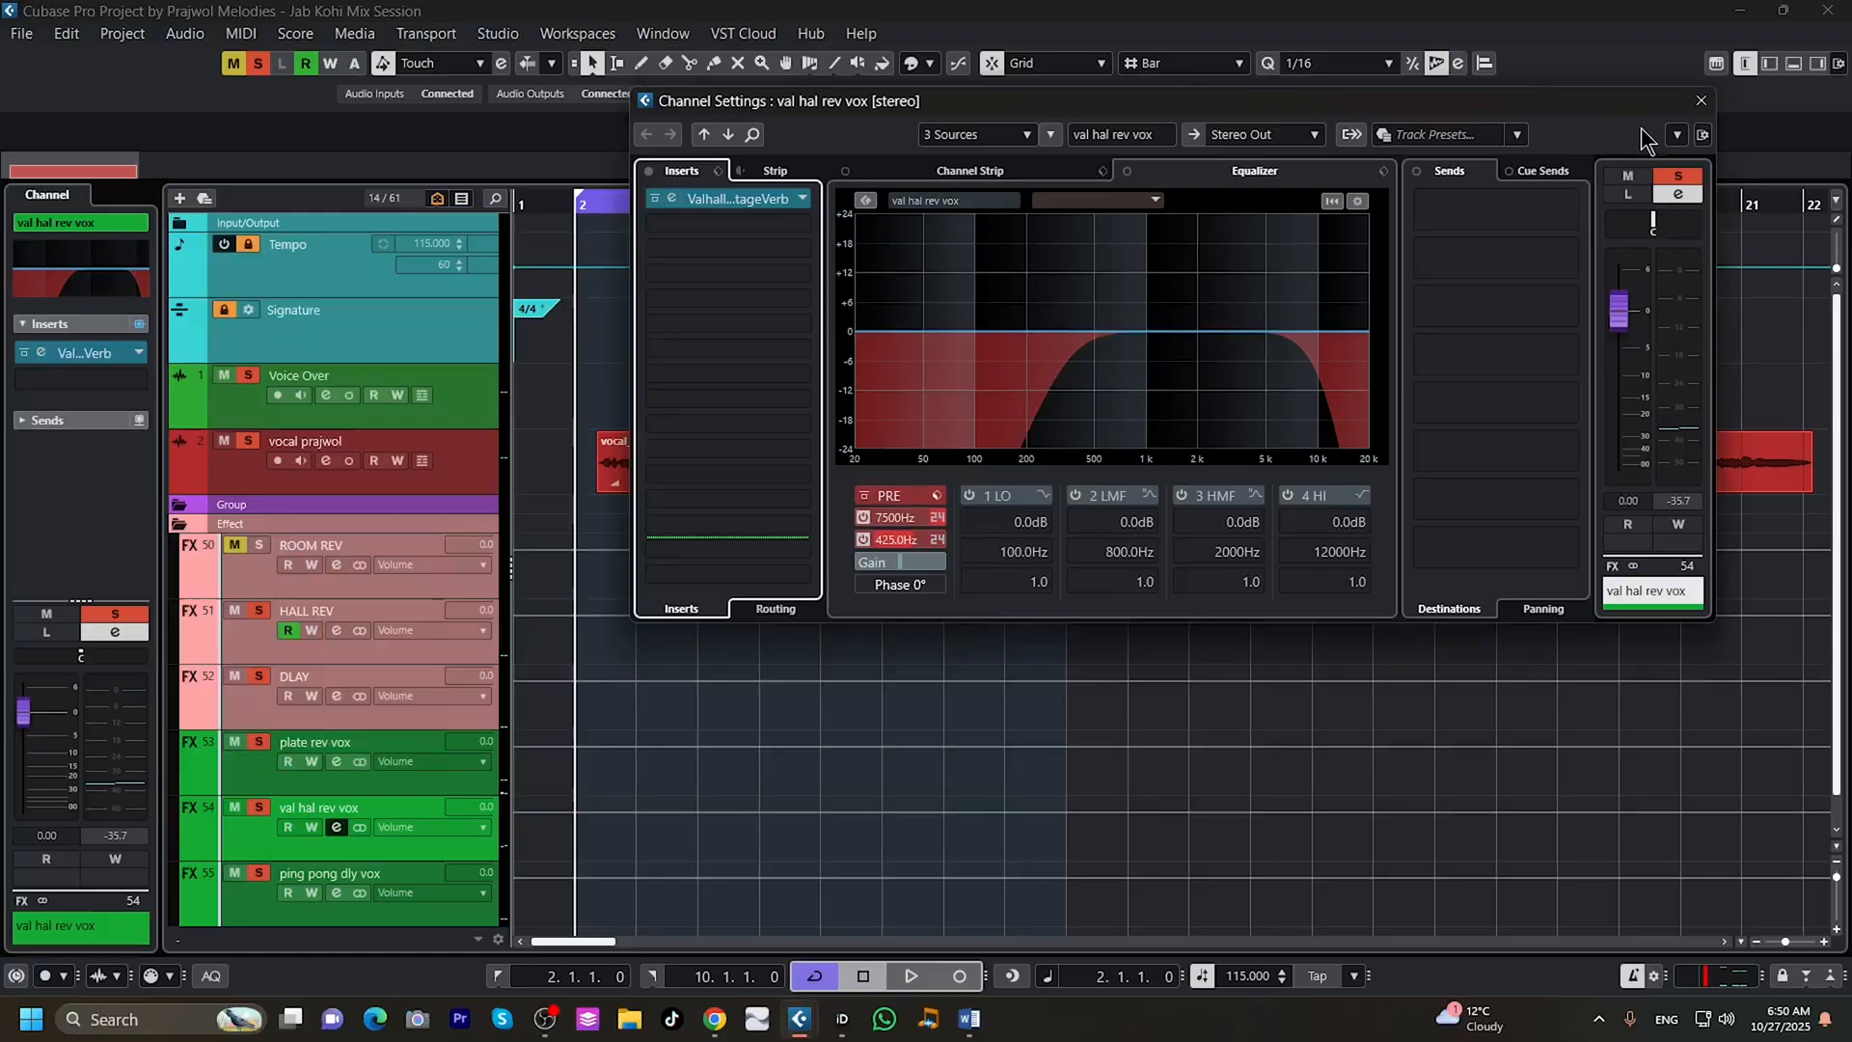
left_click(1701, 100)
Show the PingPongDelay and Compressor editors of the ping pong dly vox channel side by side to examine their settings.
left_click(338, 893)
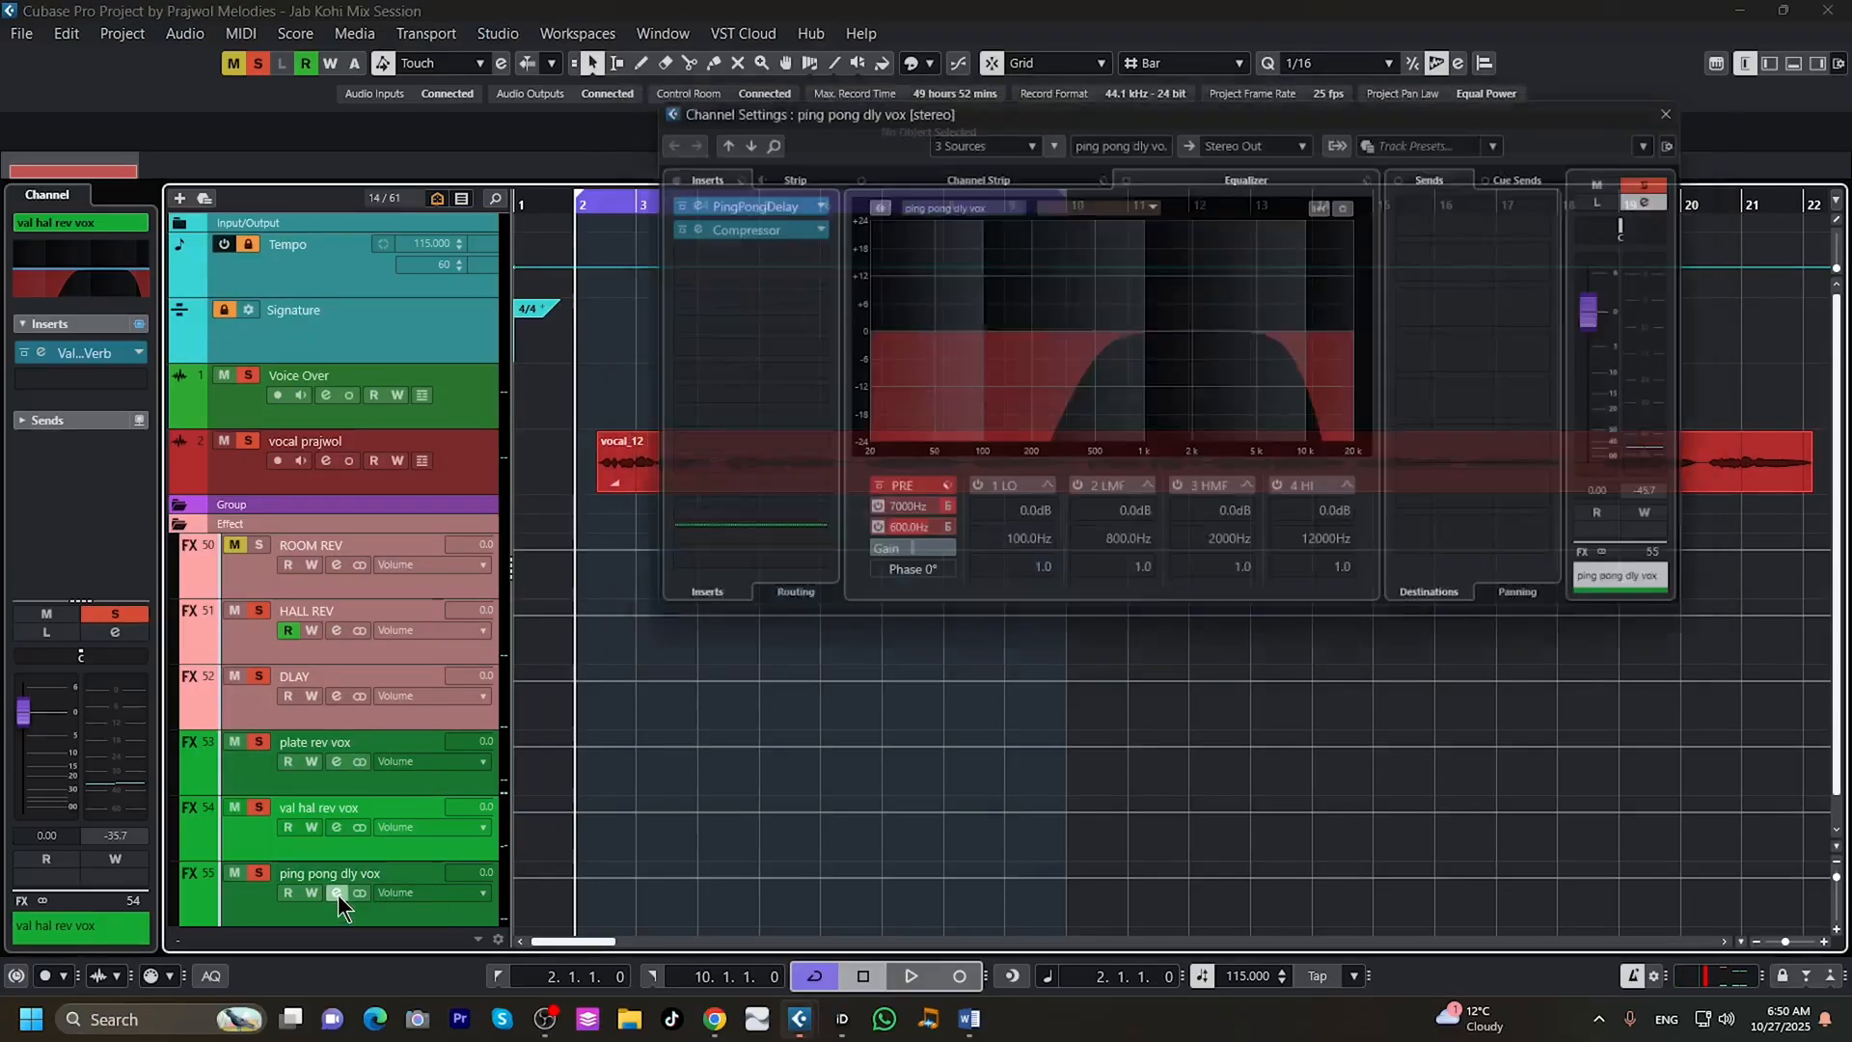
left_click(749, 200)
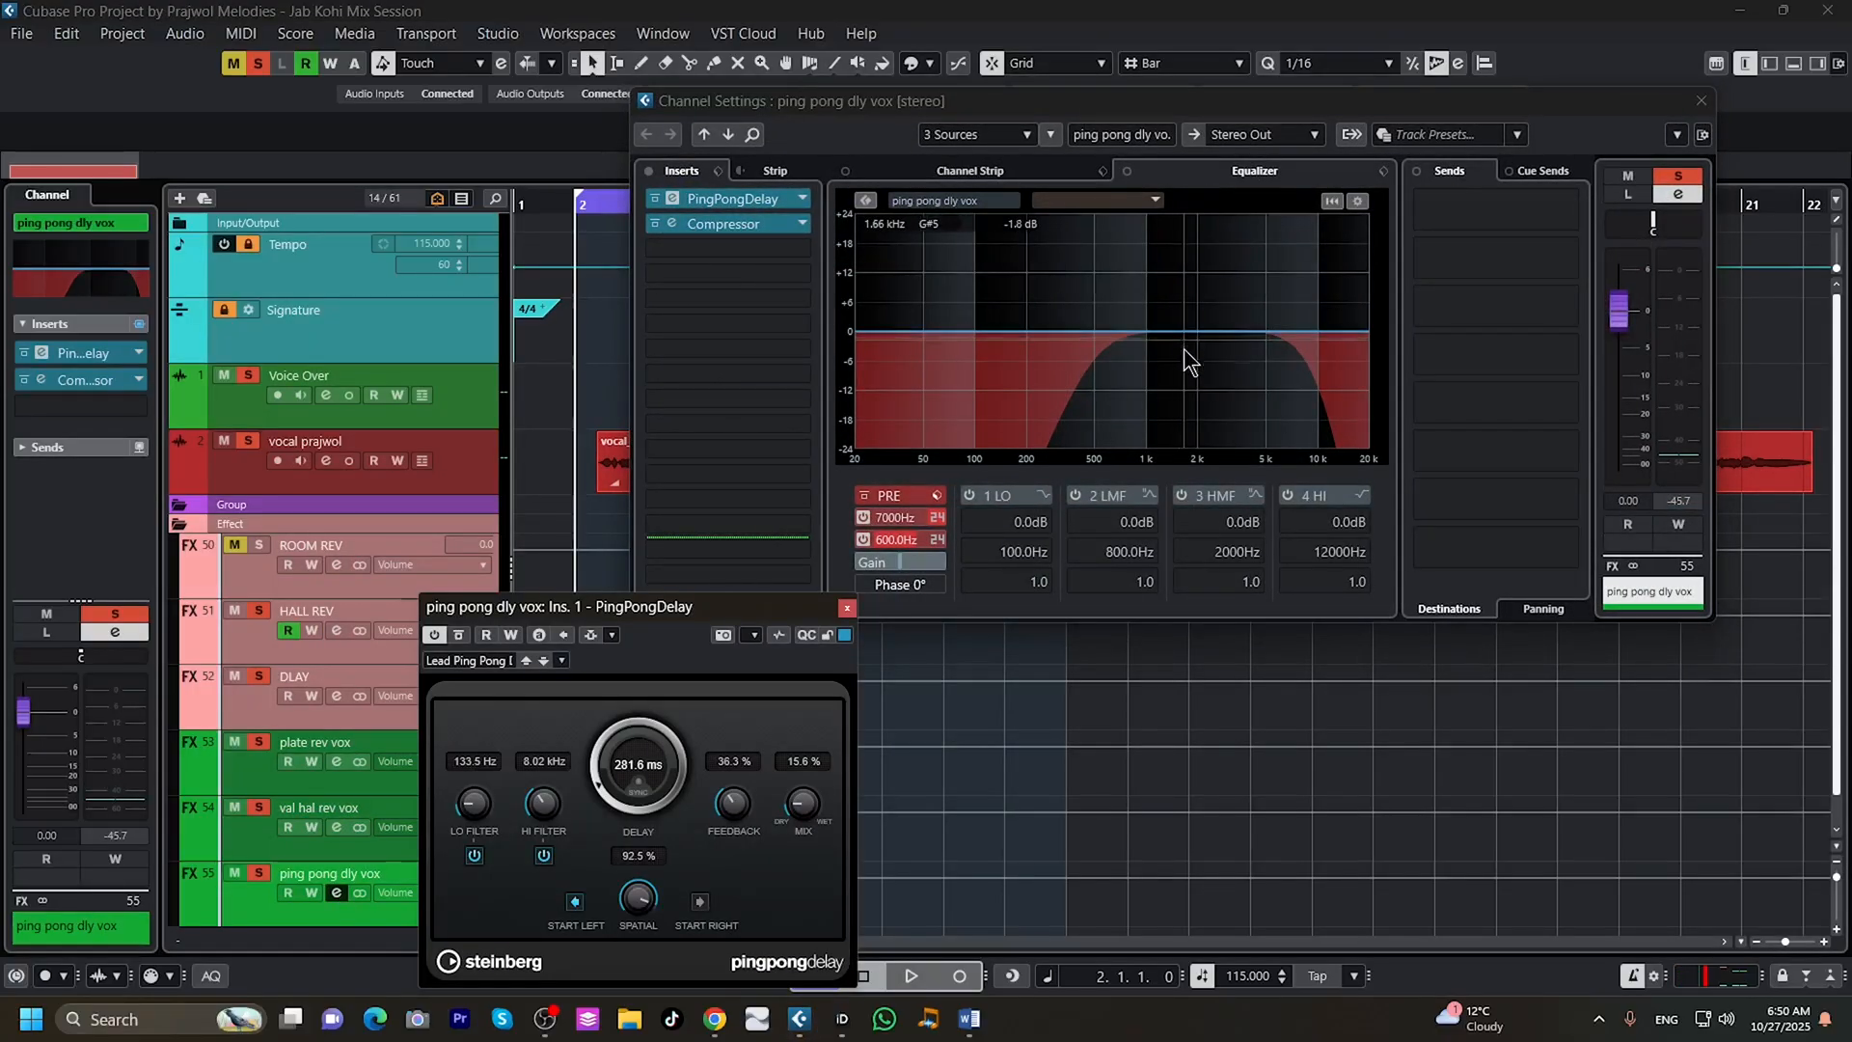
left_click(749, 228)
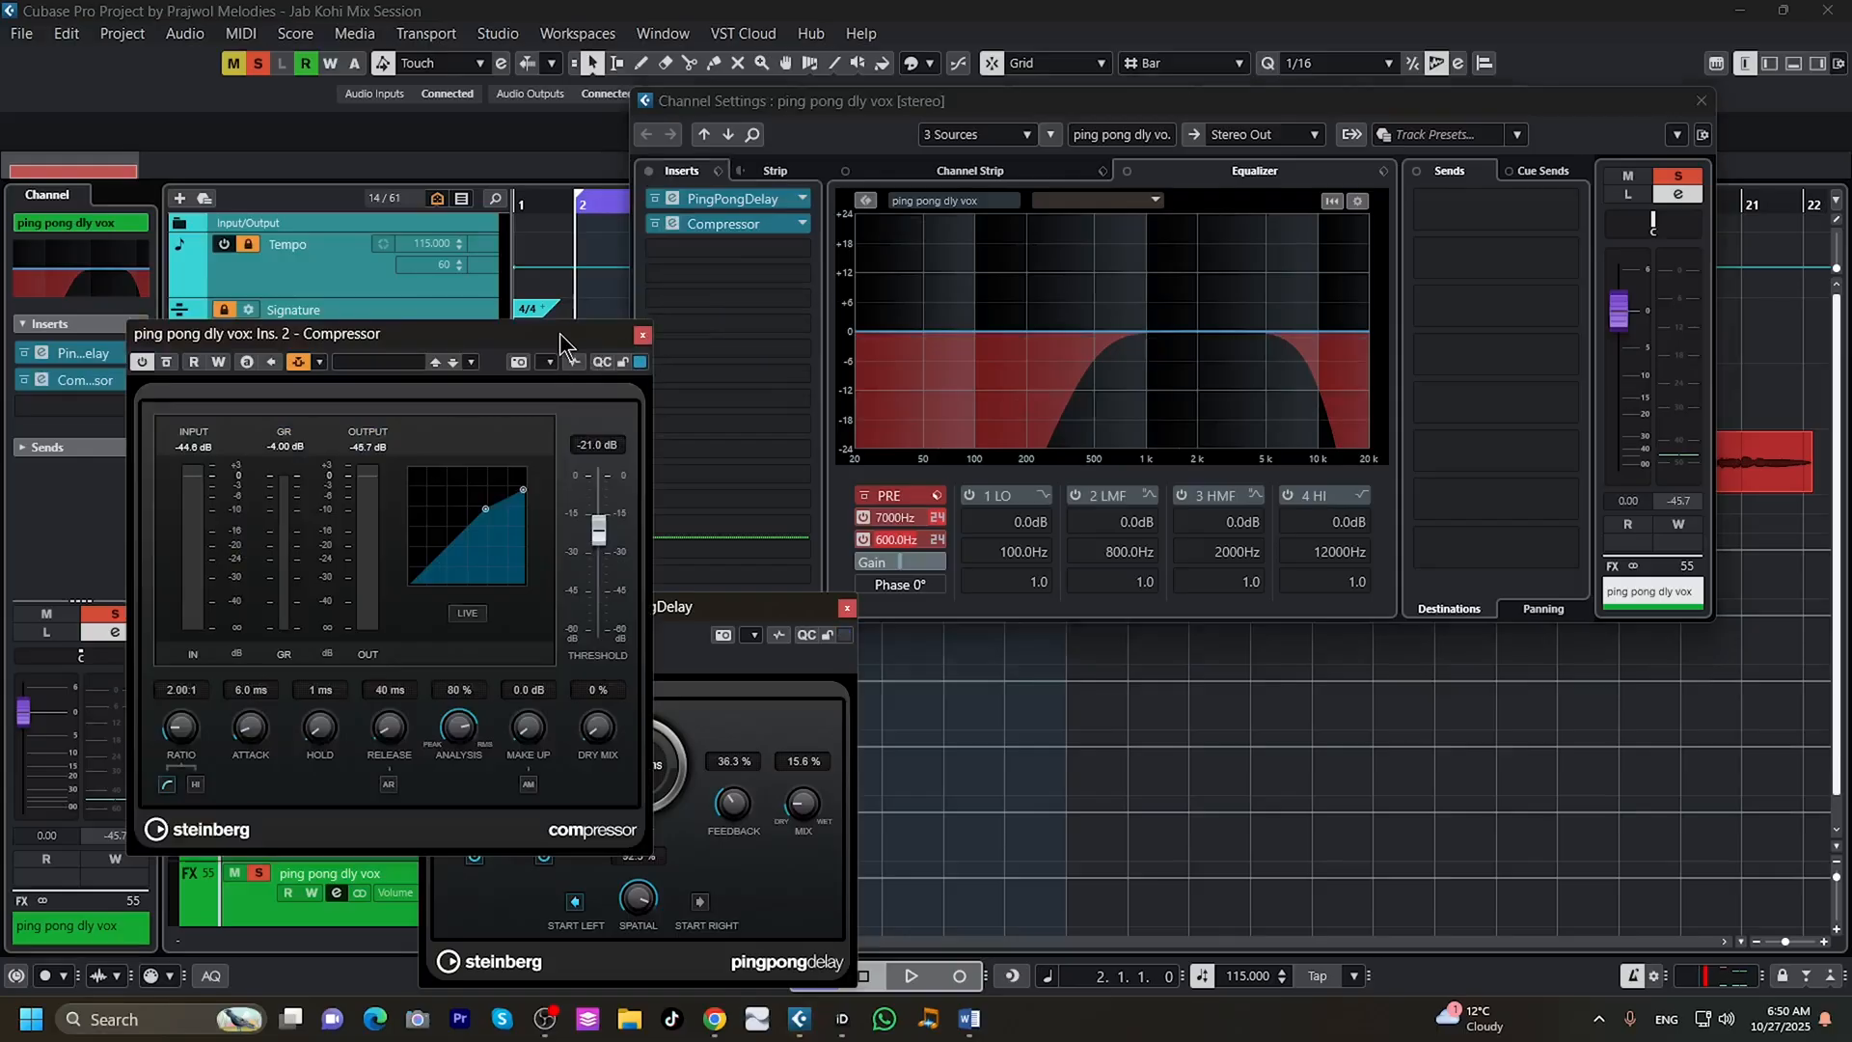
left_click_drag(559, 332, 1371, 395)
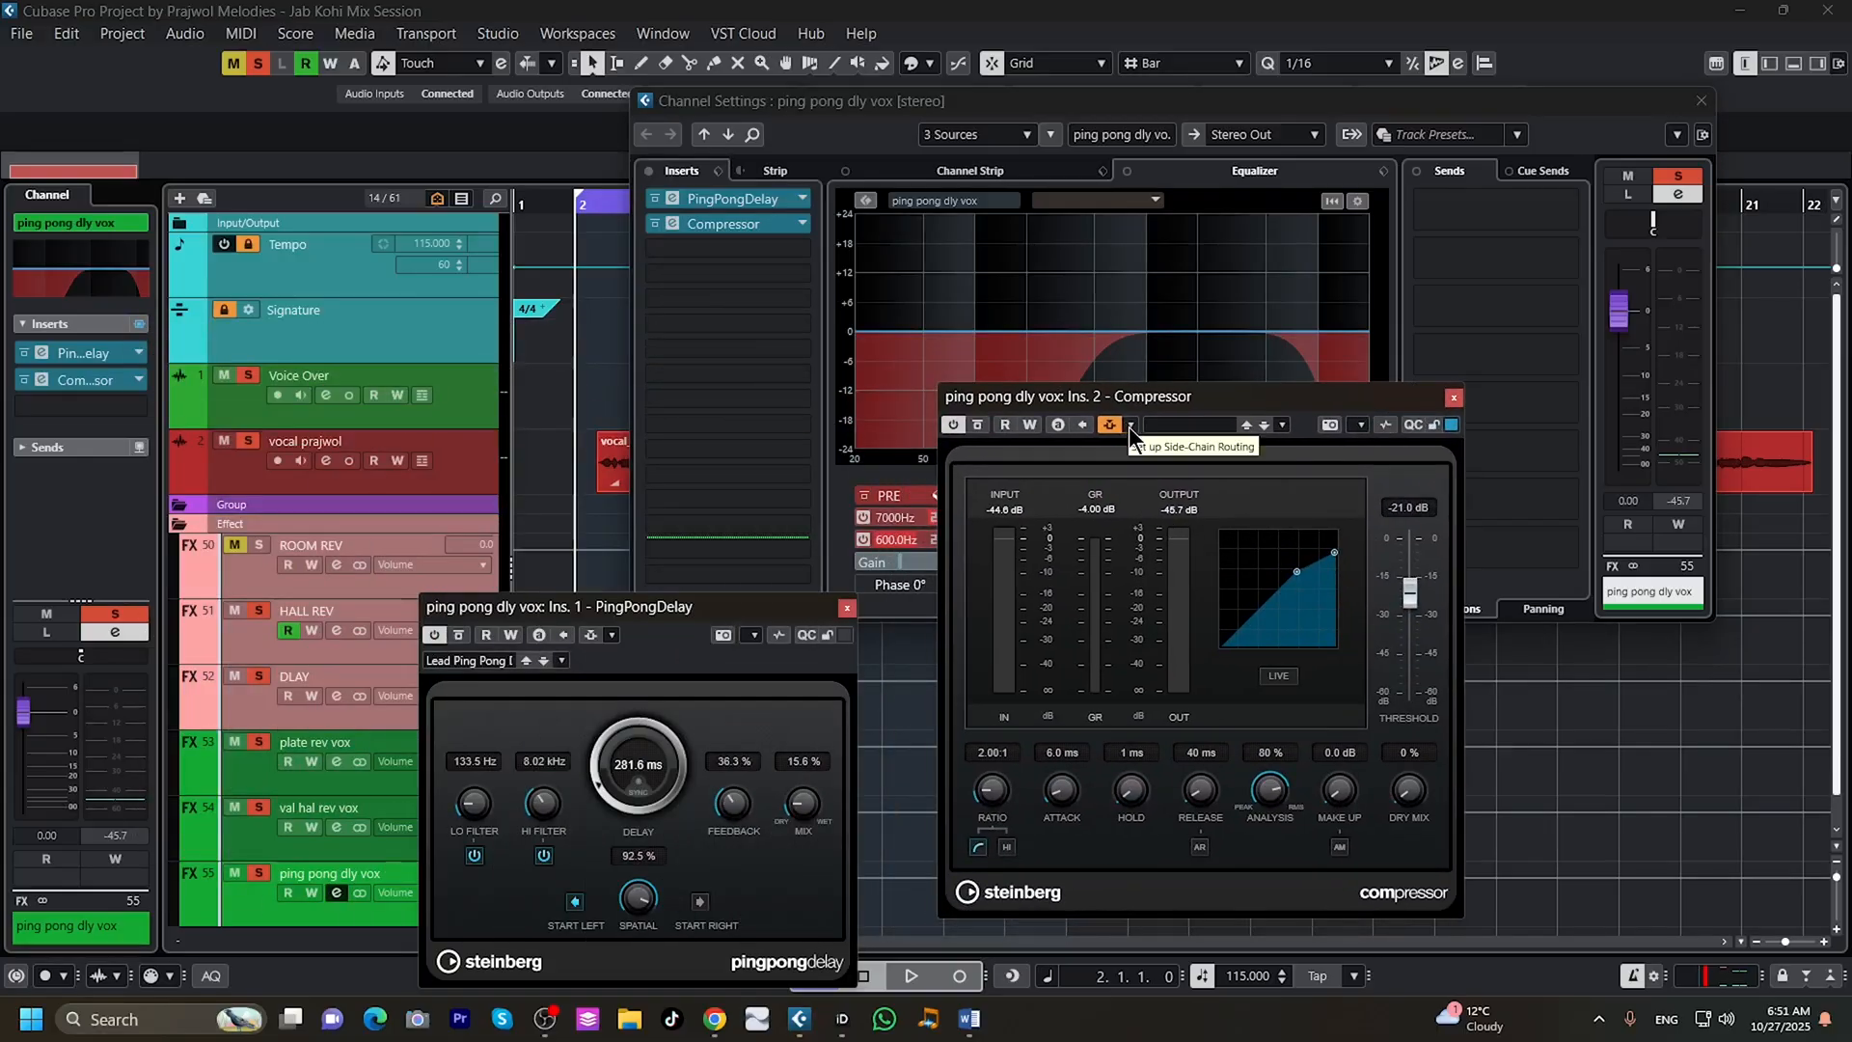
Inspect the side-chain routing of the ping pong dly vox Compressor, leaving its plug-in and channel windows closed.
left_click(1129, 426)
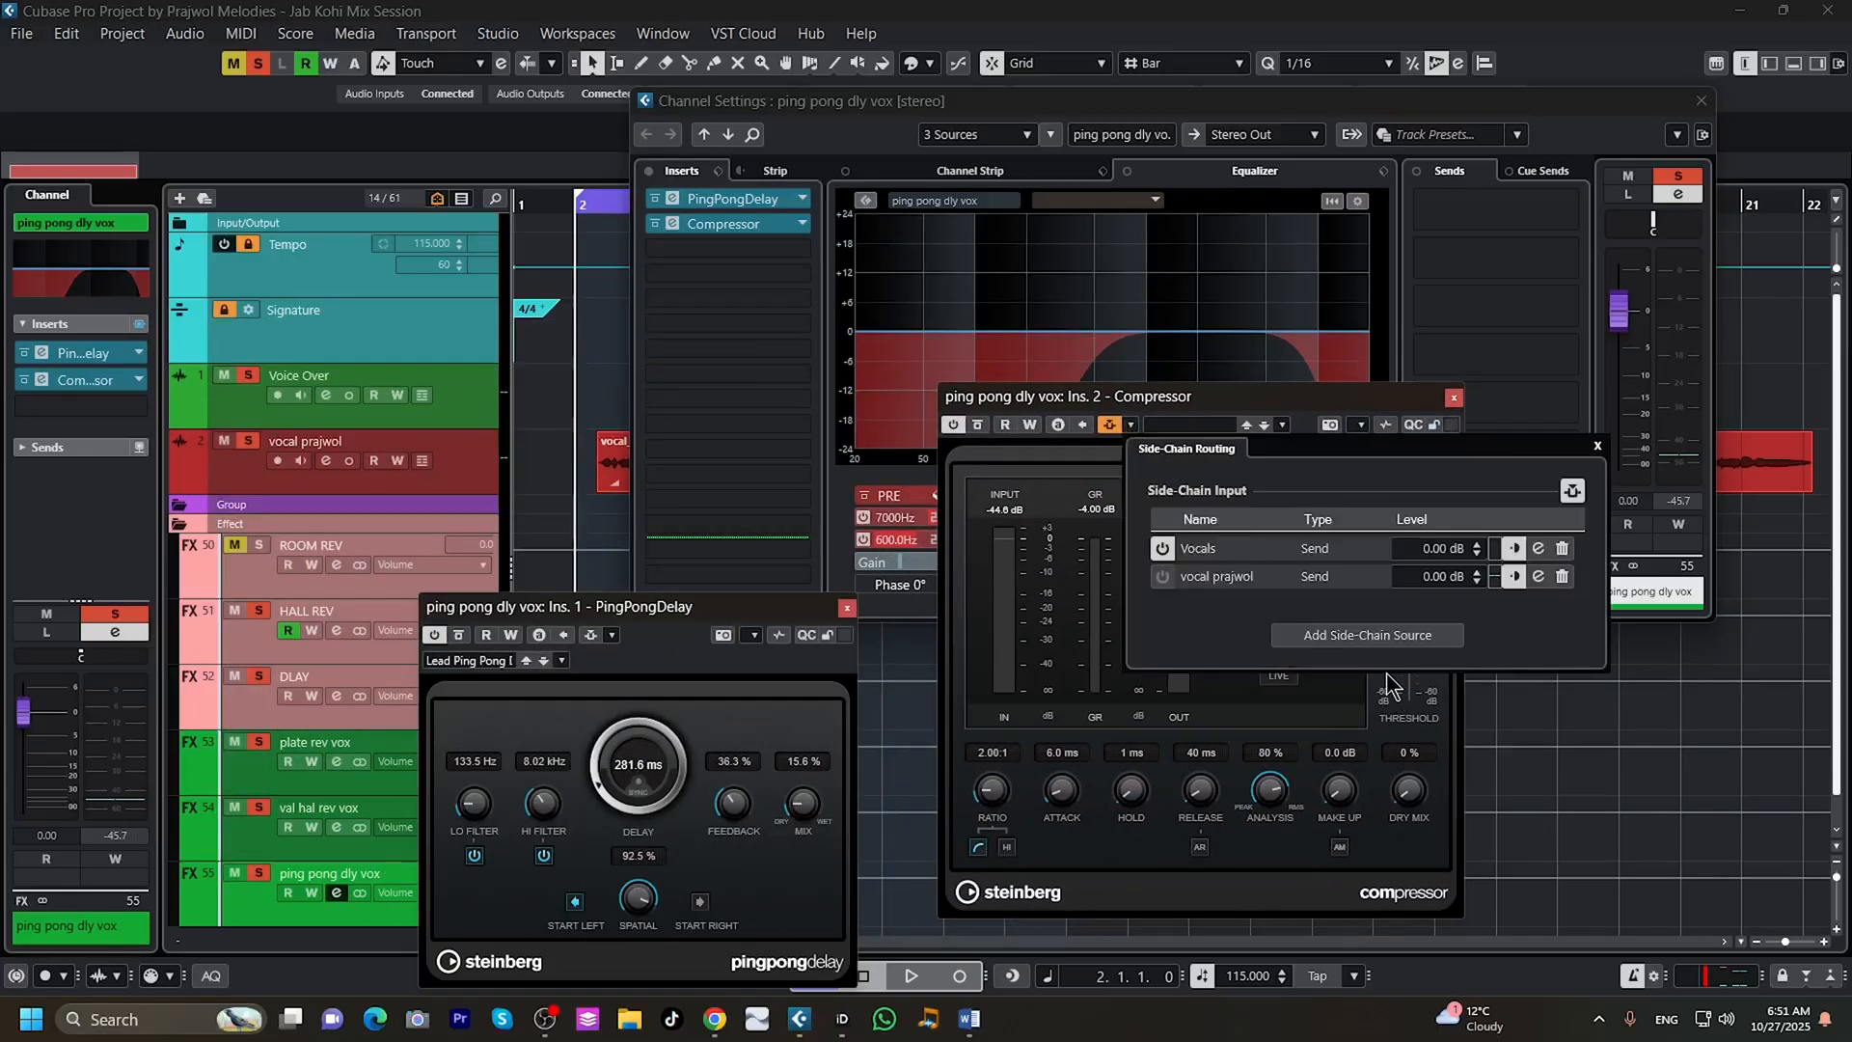
left_click(1596, 445)
left_click(1453, 397)
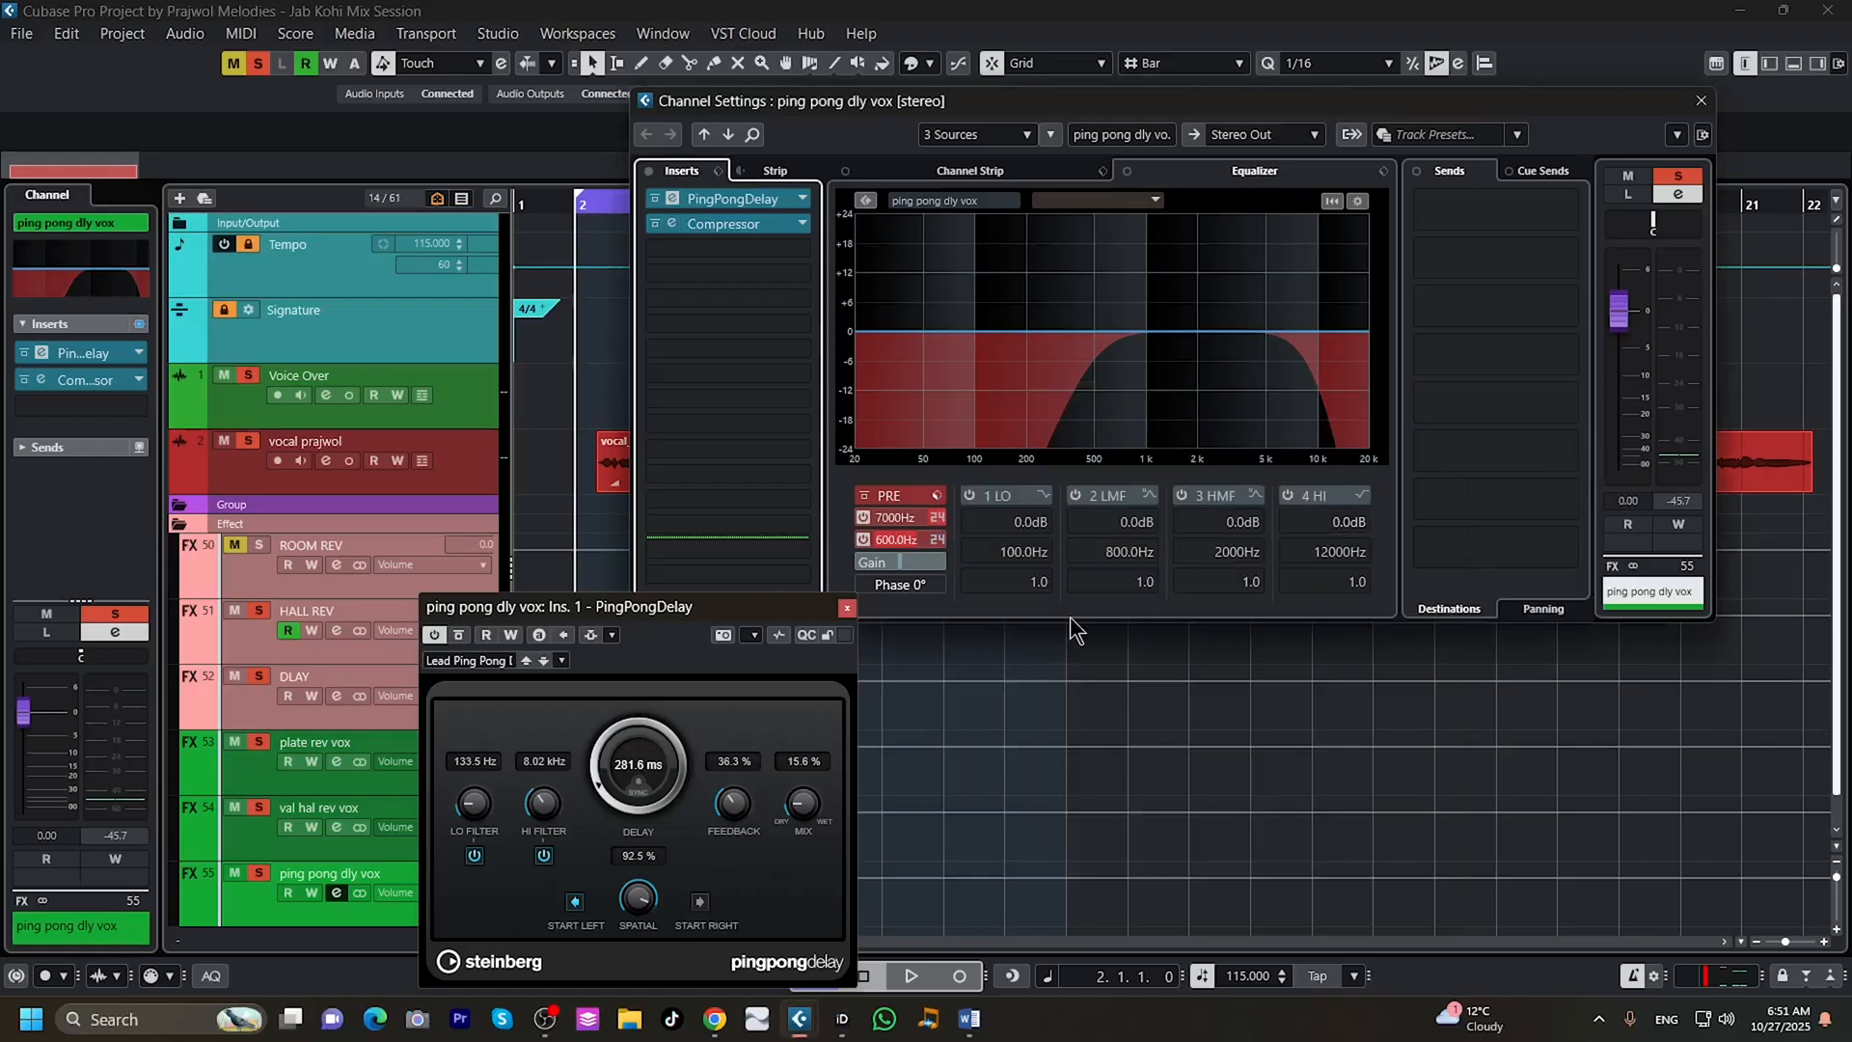
left_click(848, 609)
left_click(1702, 102)
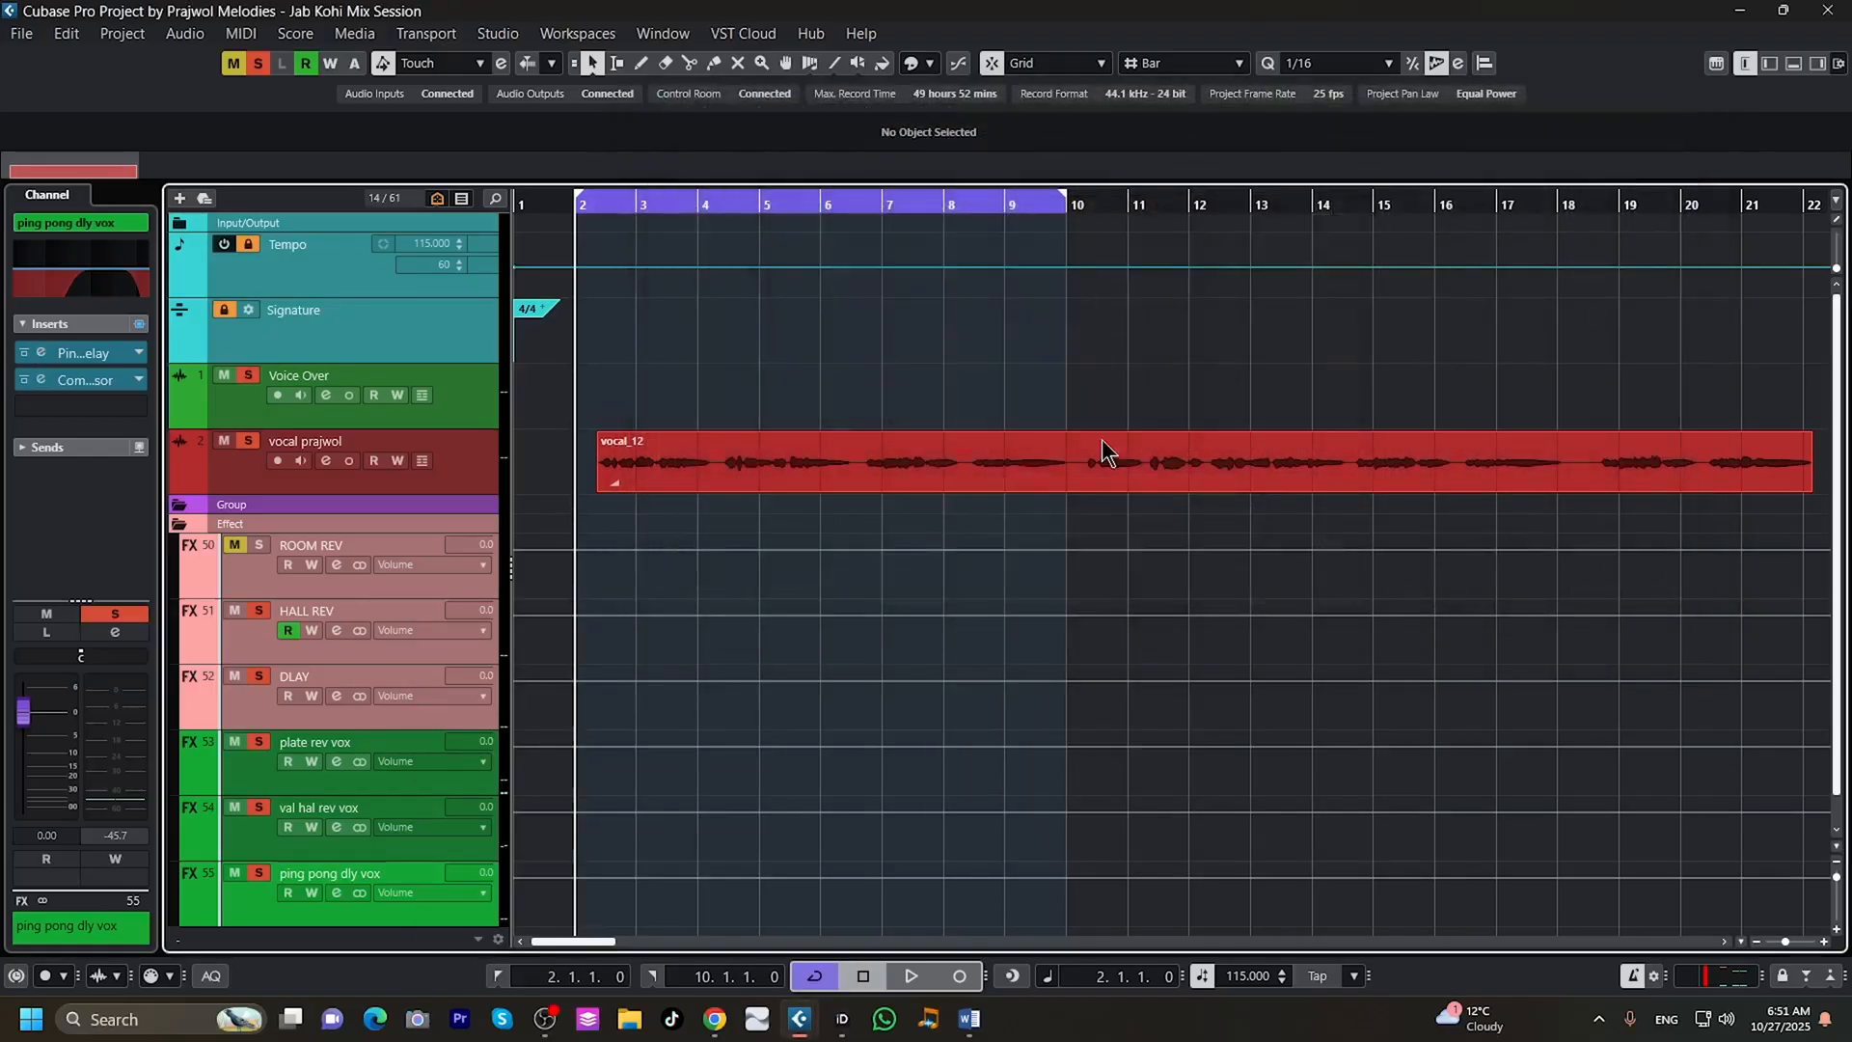
Inspect the DLAY channel's EQ, H-Delay Stereo settings, and Compressor with its side-chain routing, leaving all its windows closed.
left_click(335, 695)
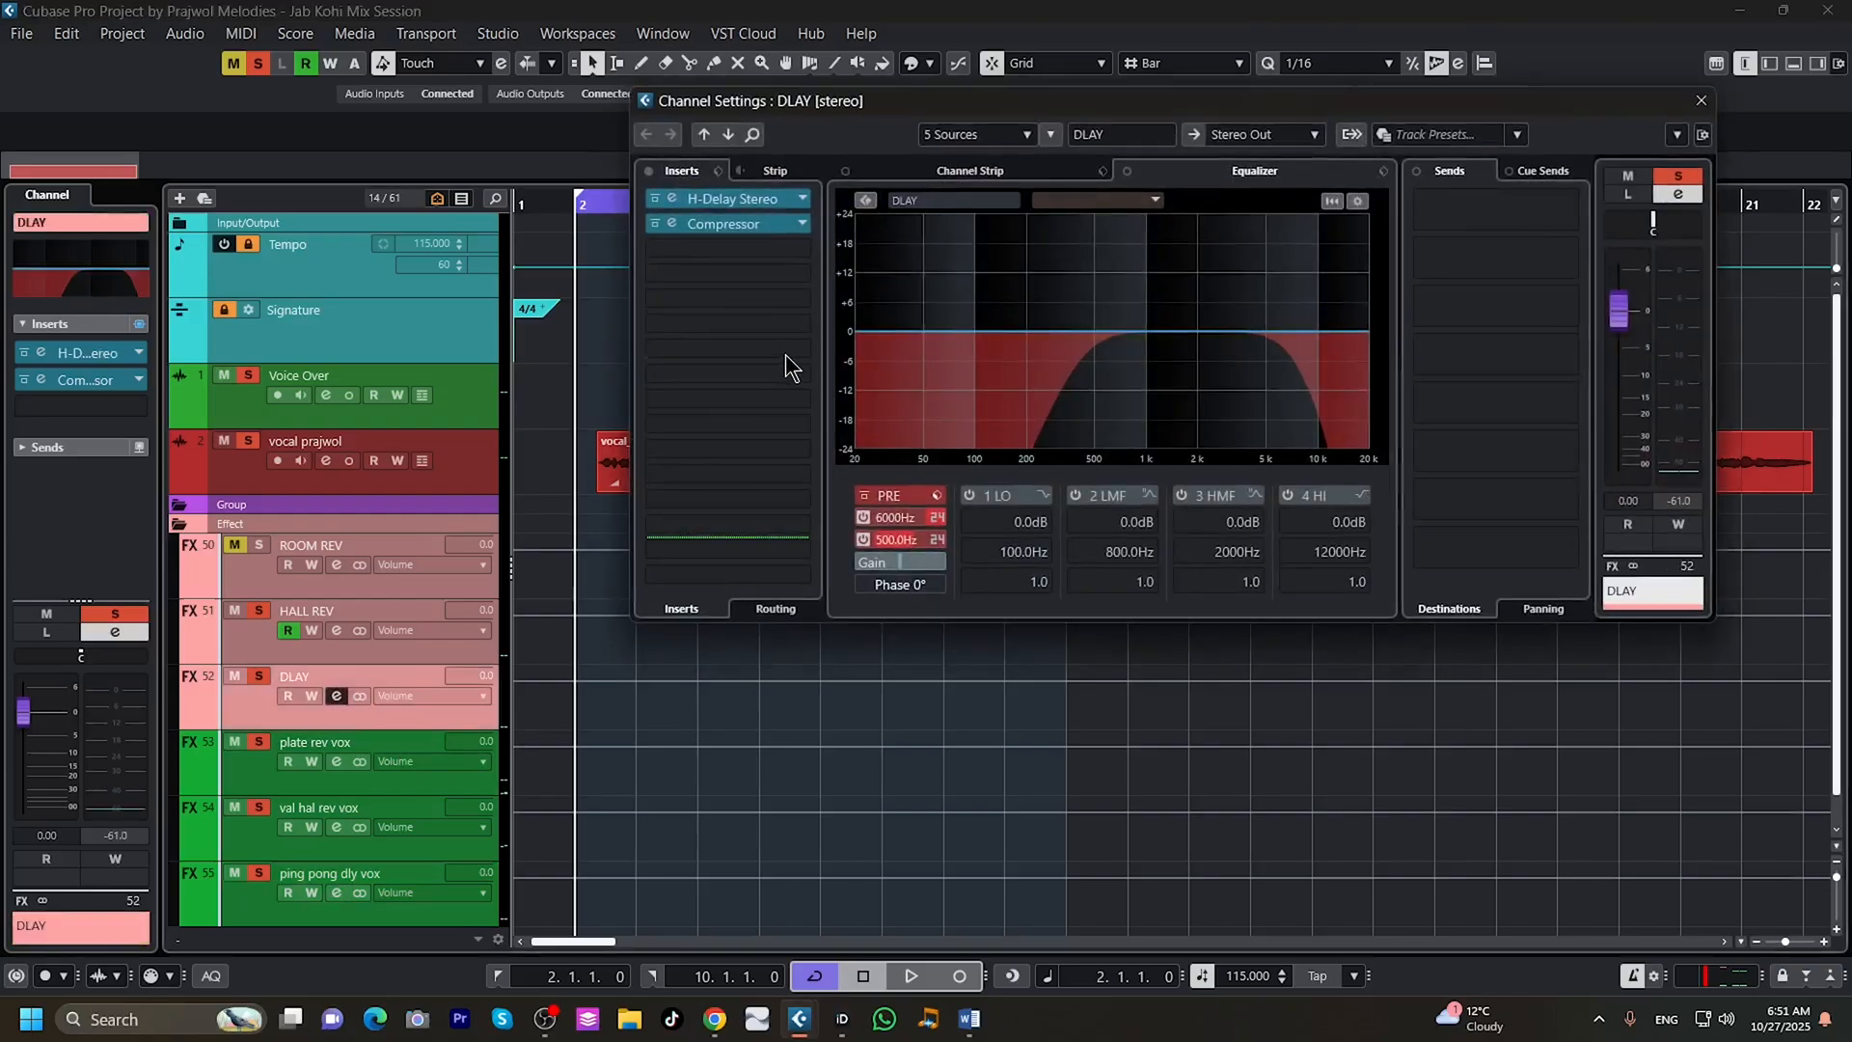
left_click(735, 198)
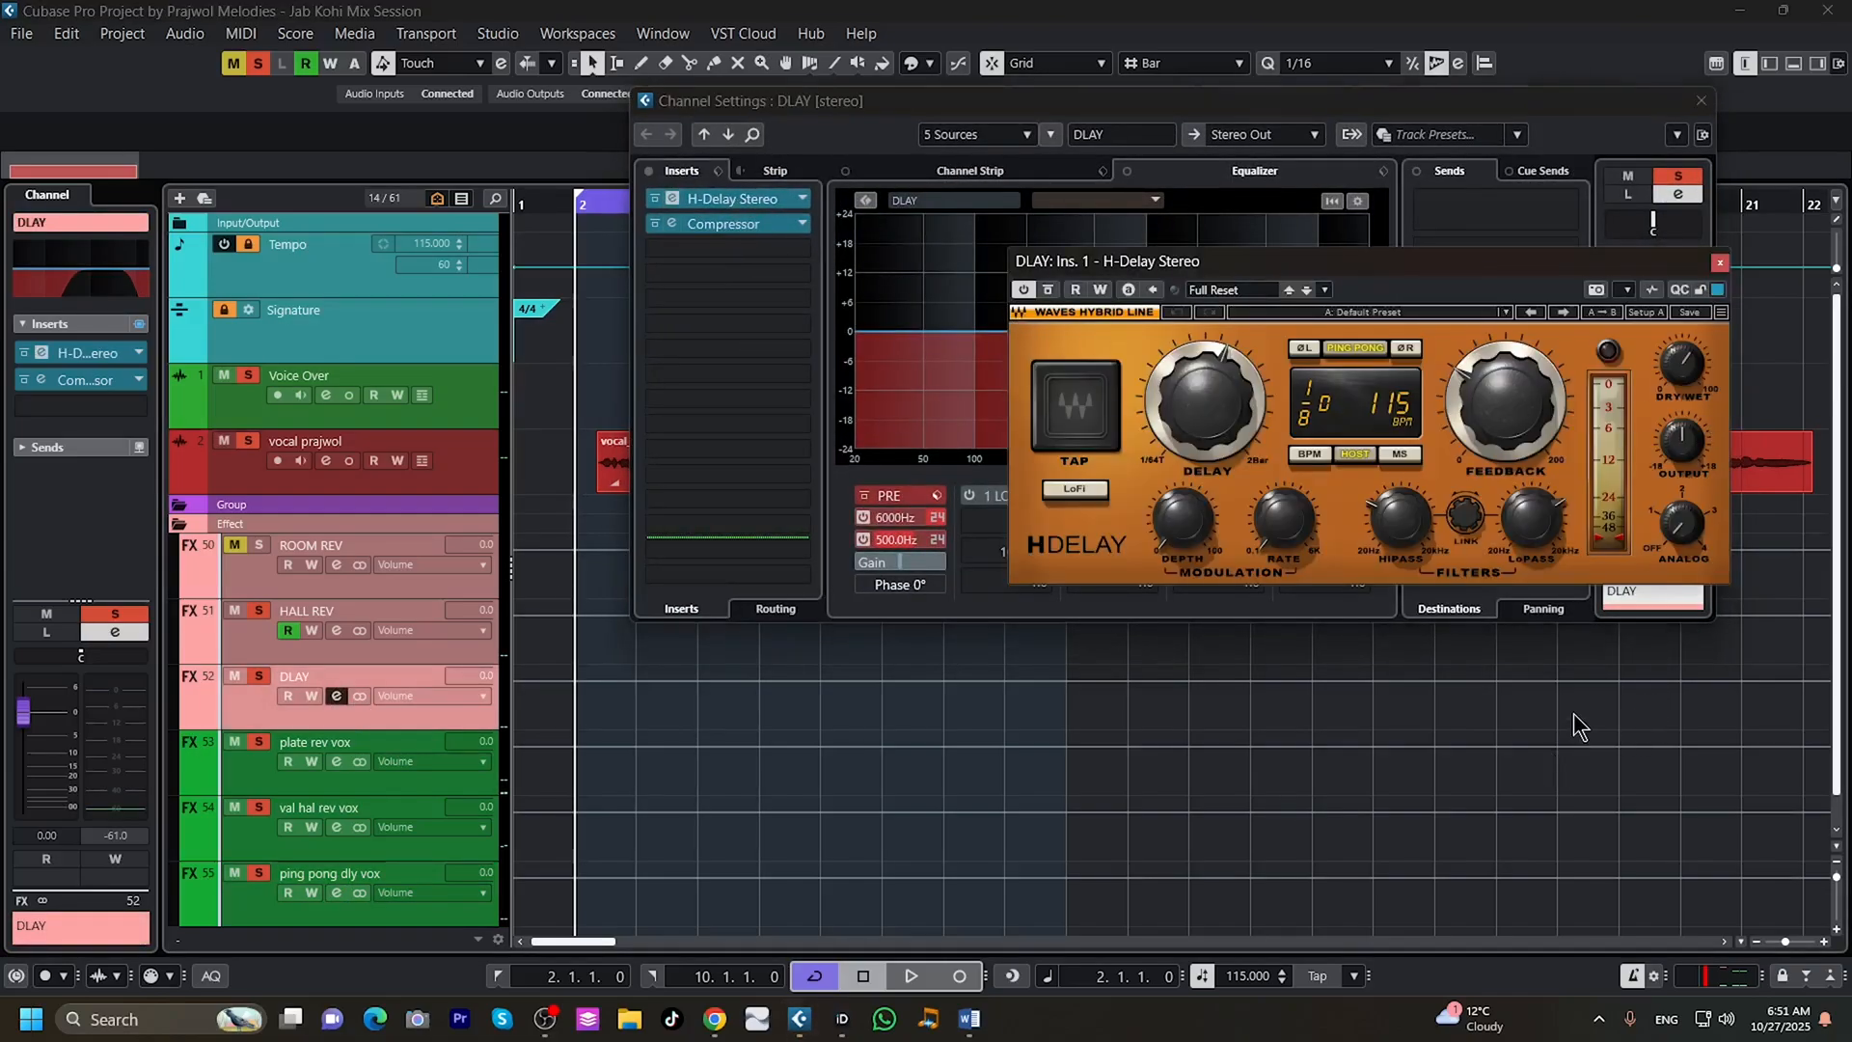
left_click(1720, 262)
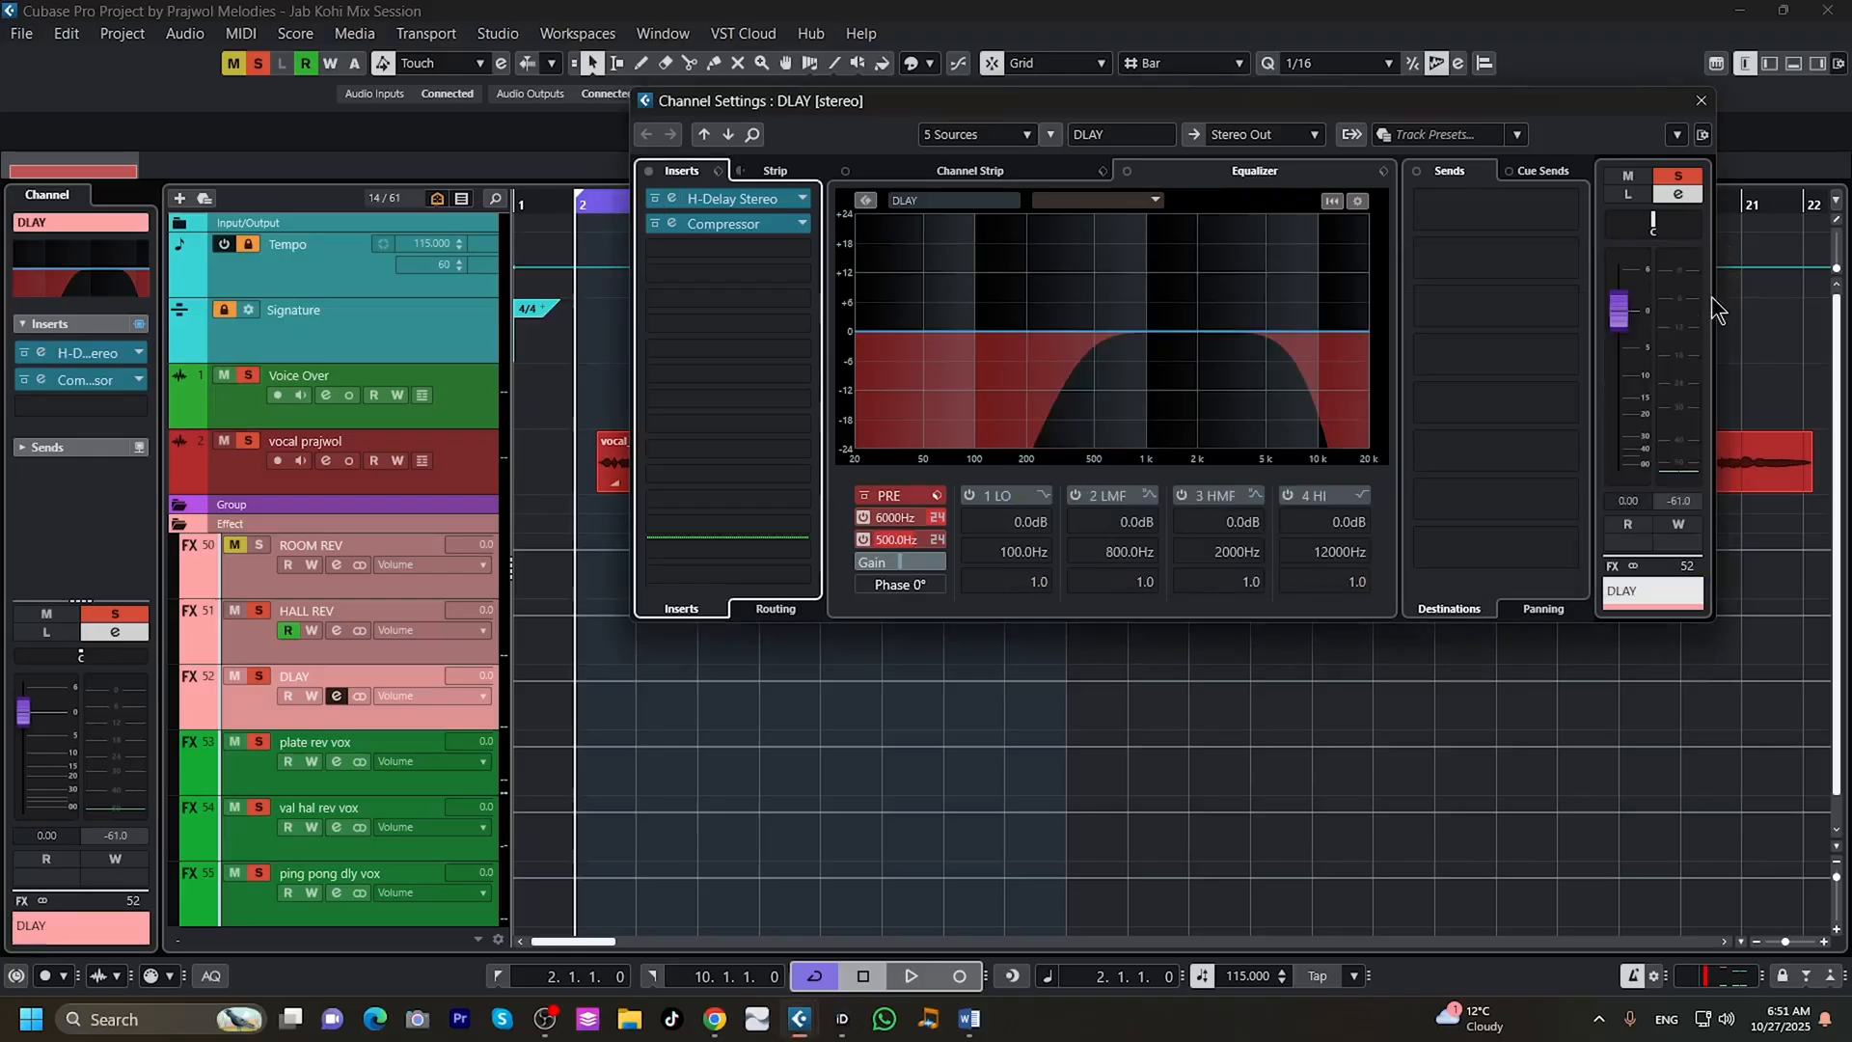
left_click(752, 224)
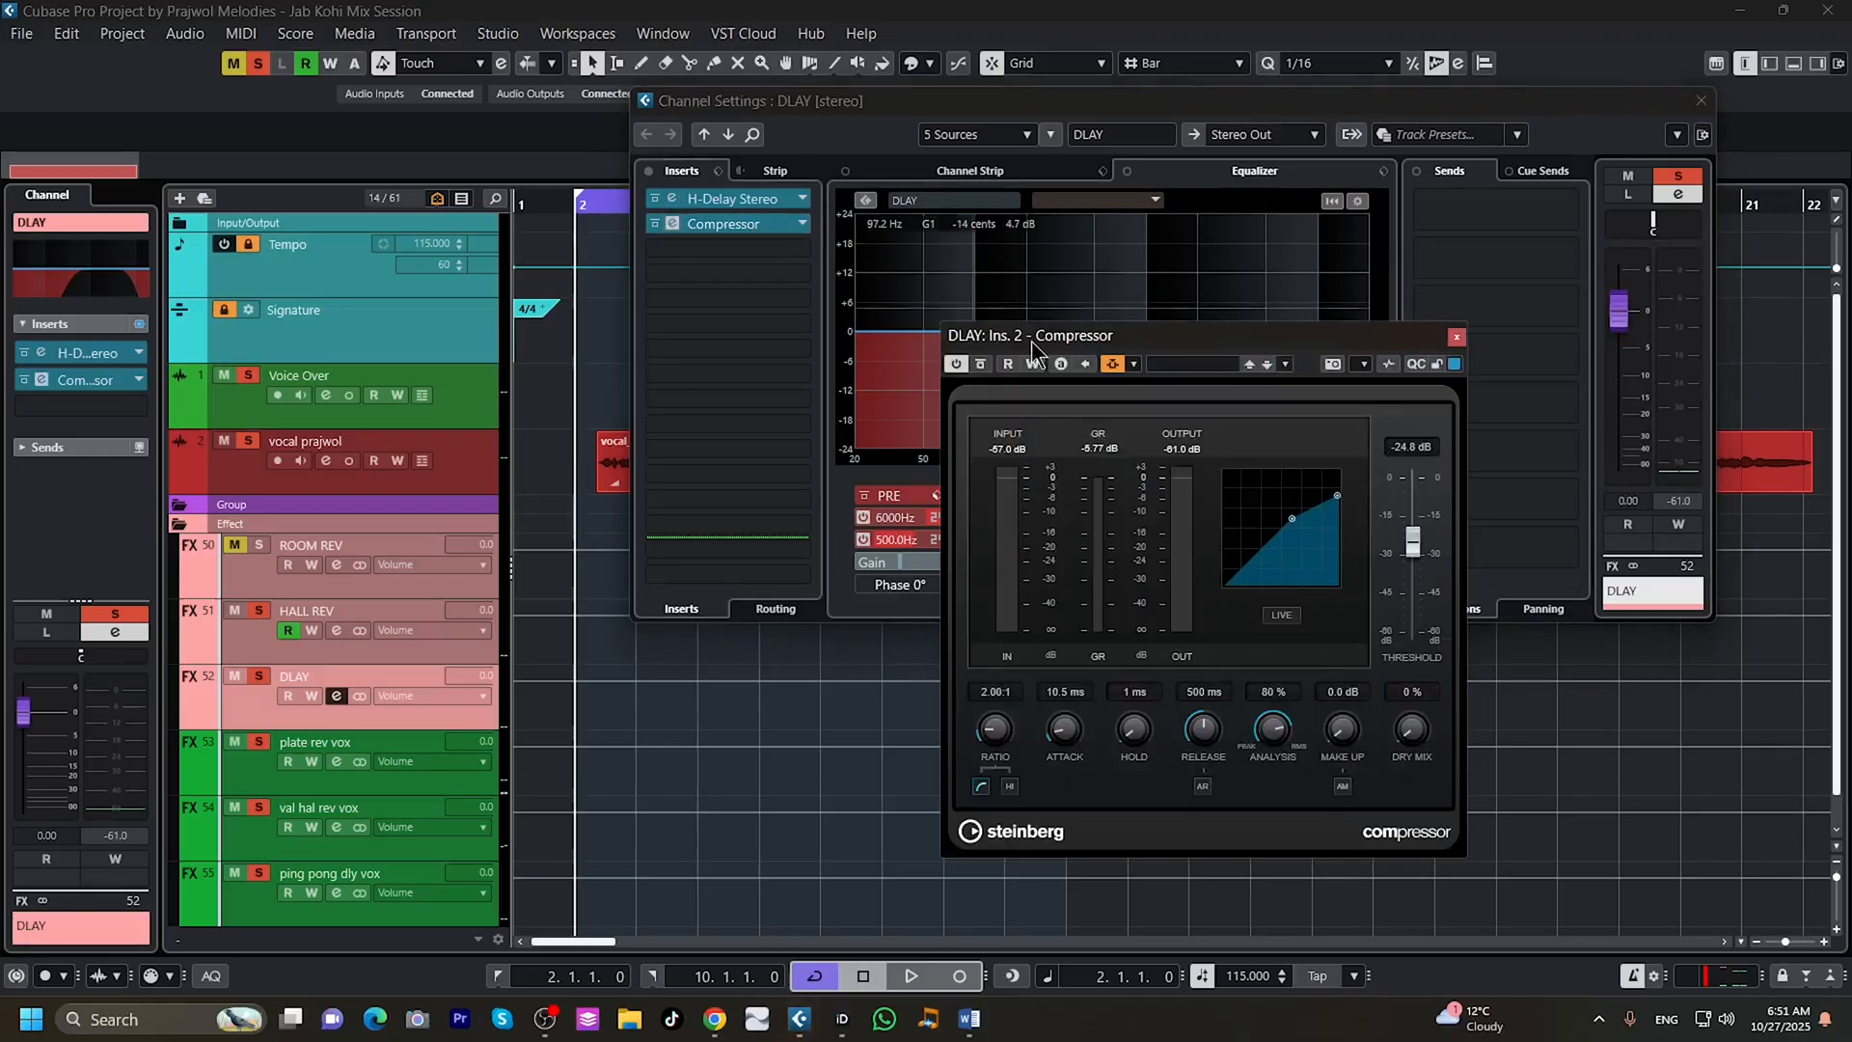
left_click(1132, 363)
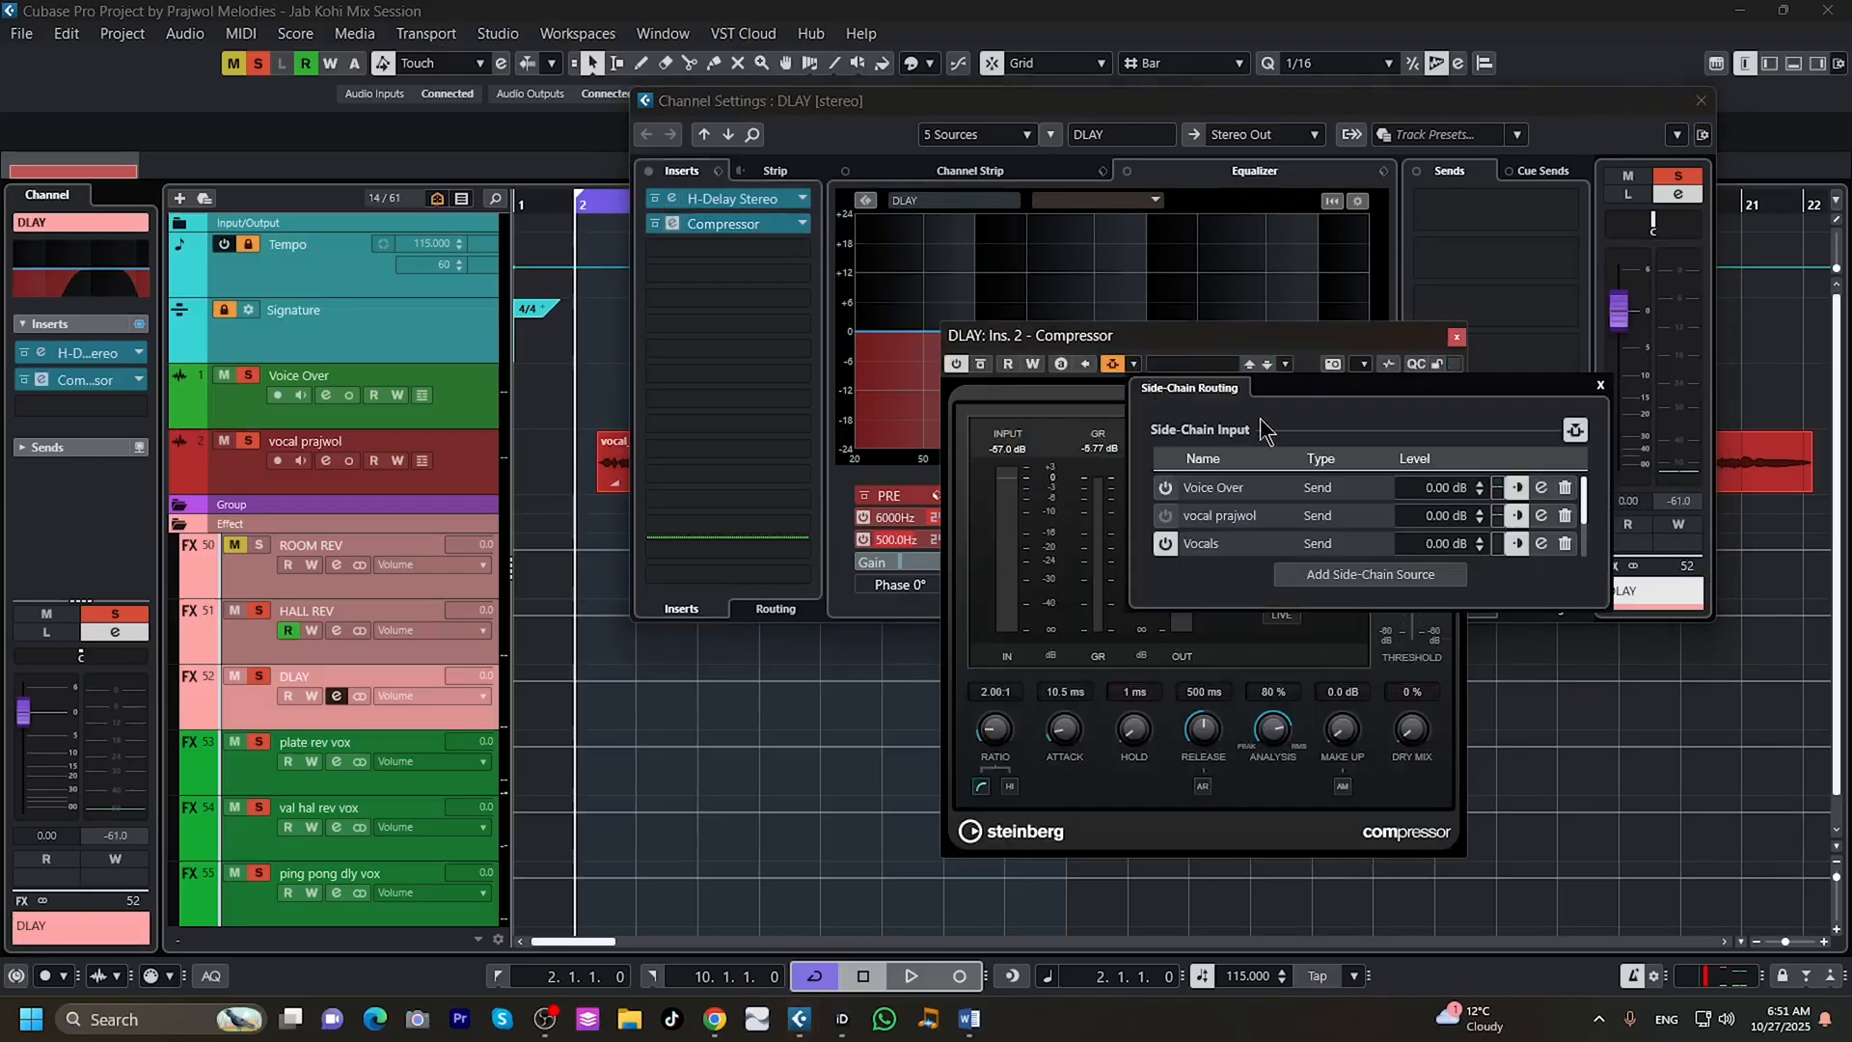
left_click(1600, 385)
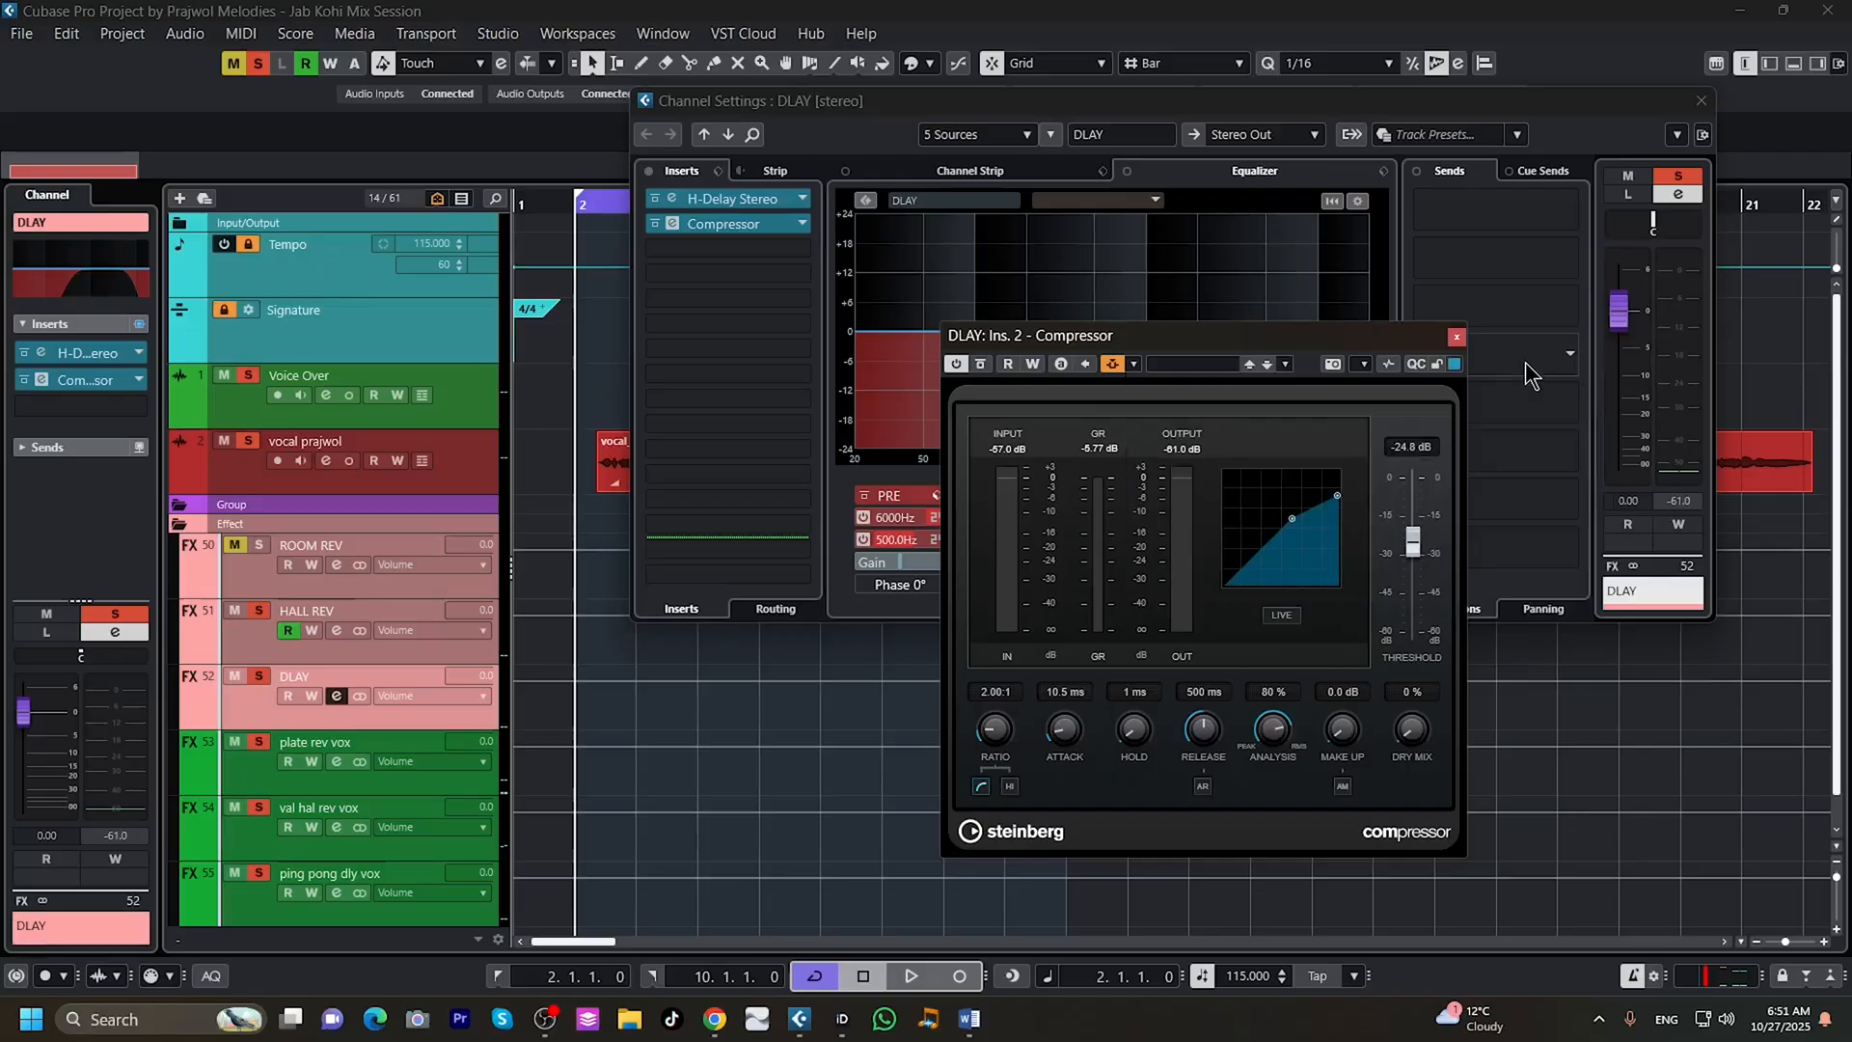
left_click(1457, 336)
left_click(1701, 101)
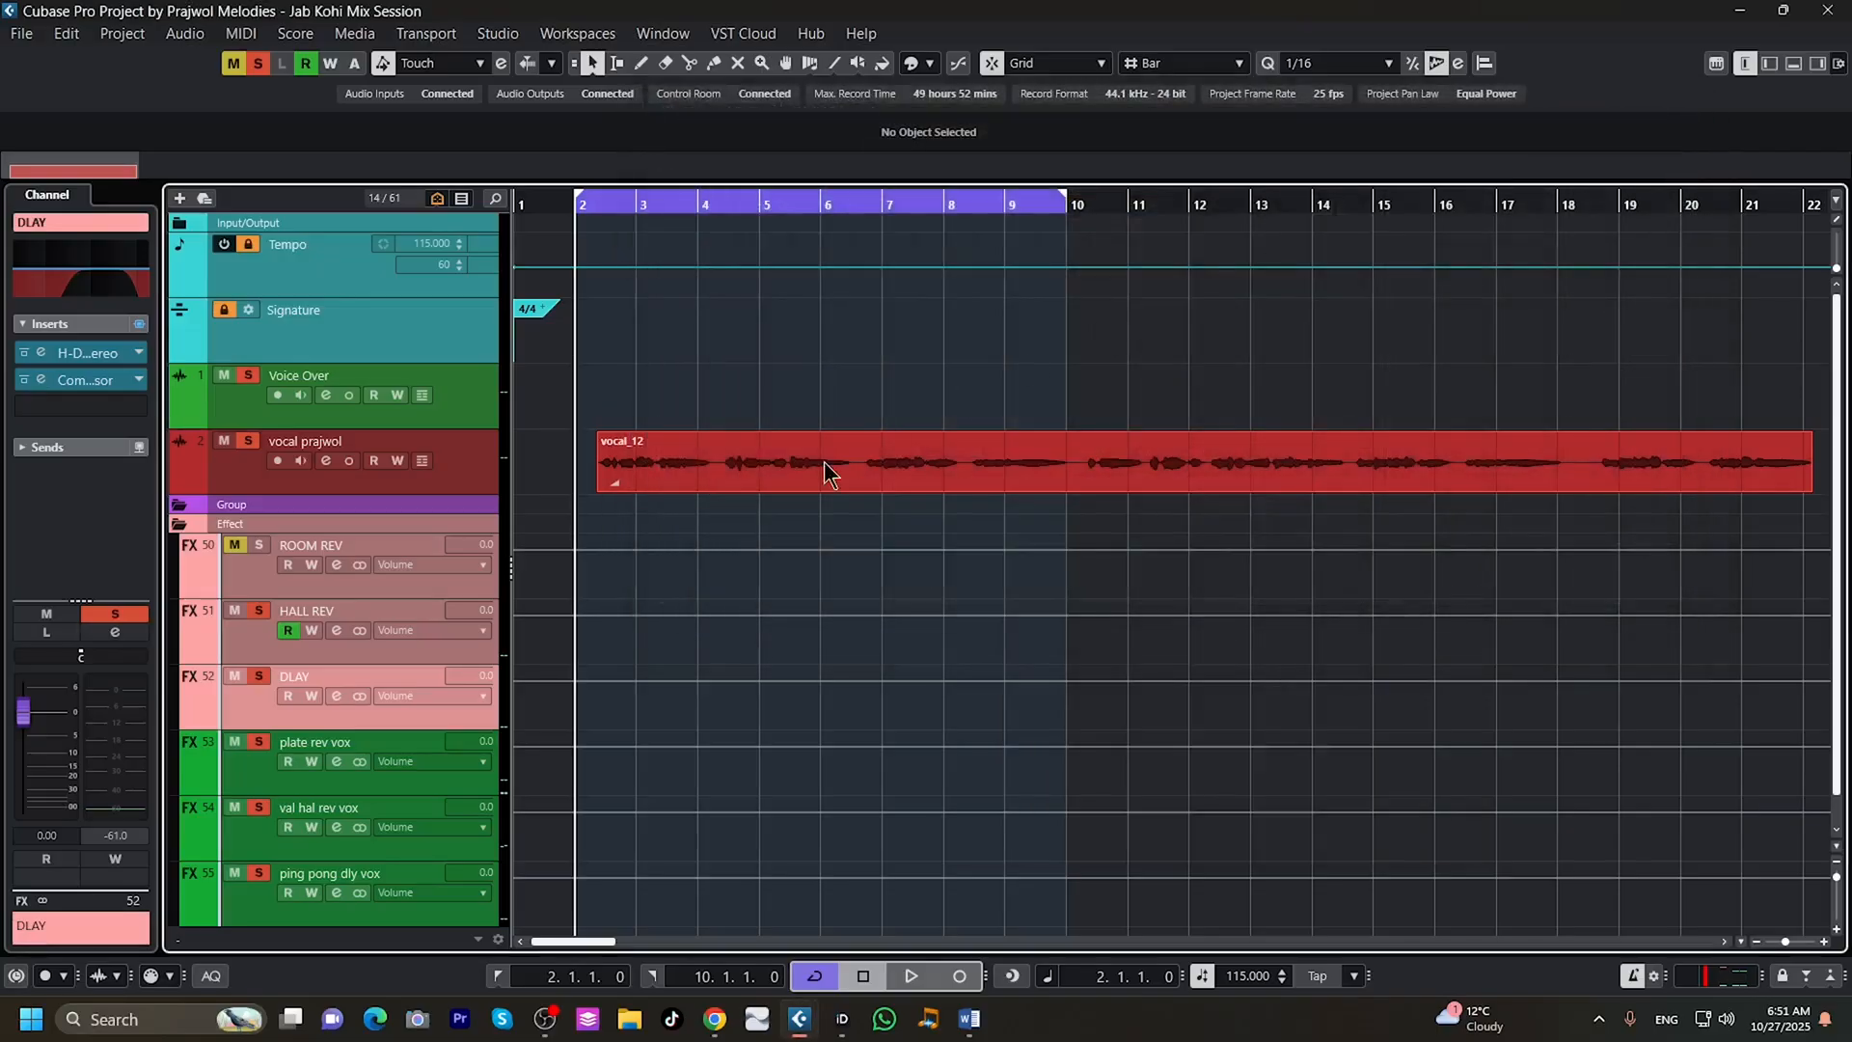
Inspect the HALL REV channel's EQ and its ValhallaVintageVerb reverb settings, leaving both windows closed.
left_click(337, 630)
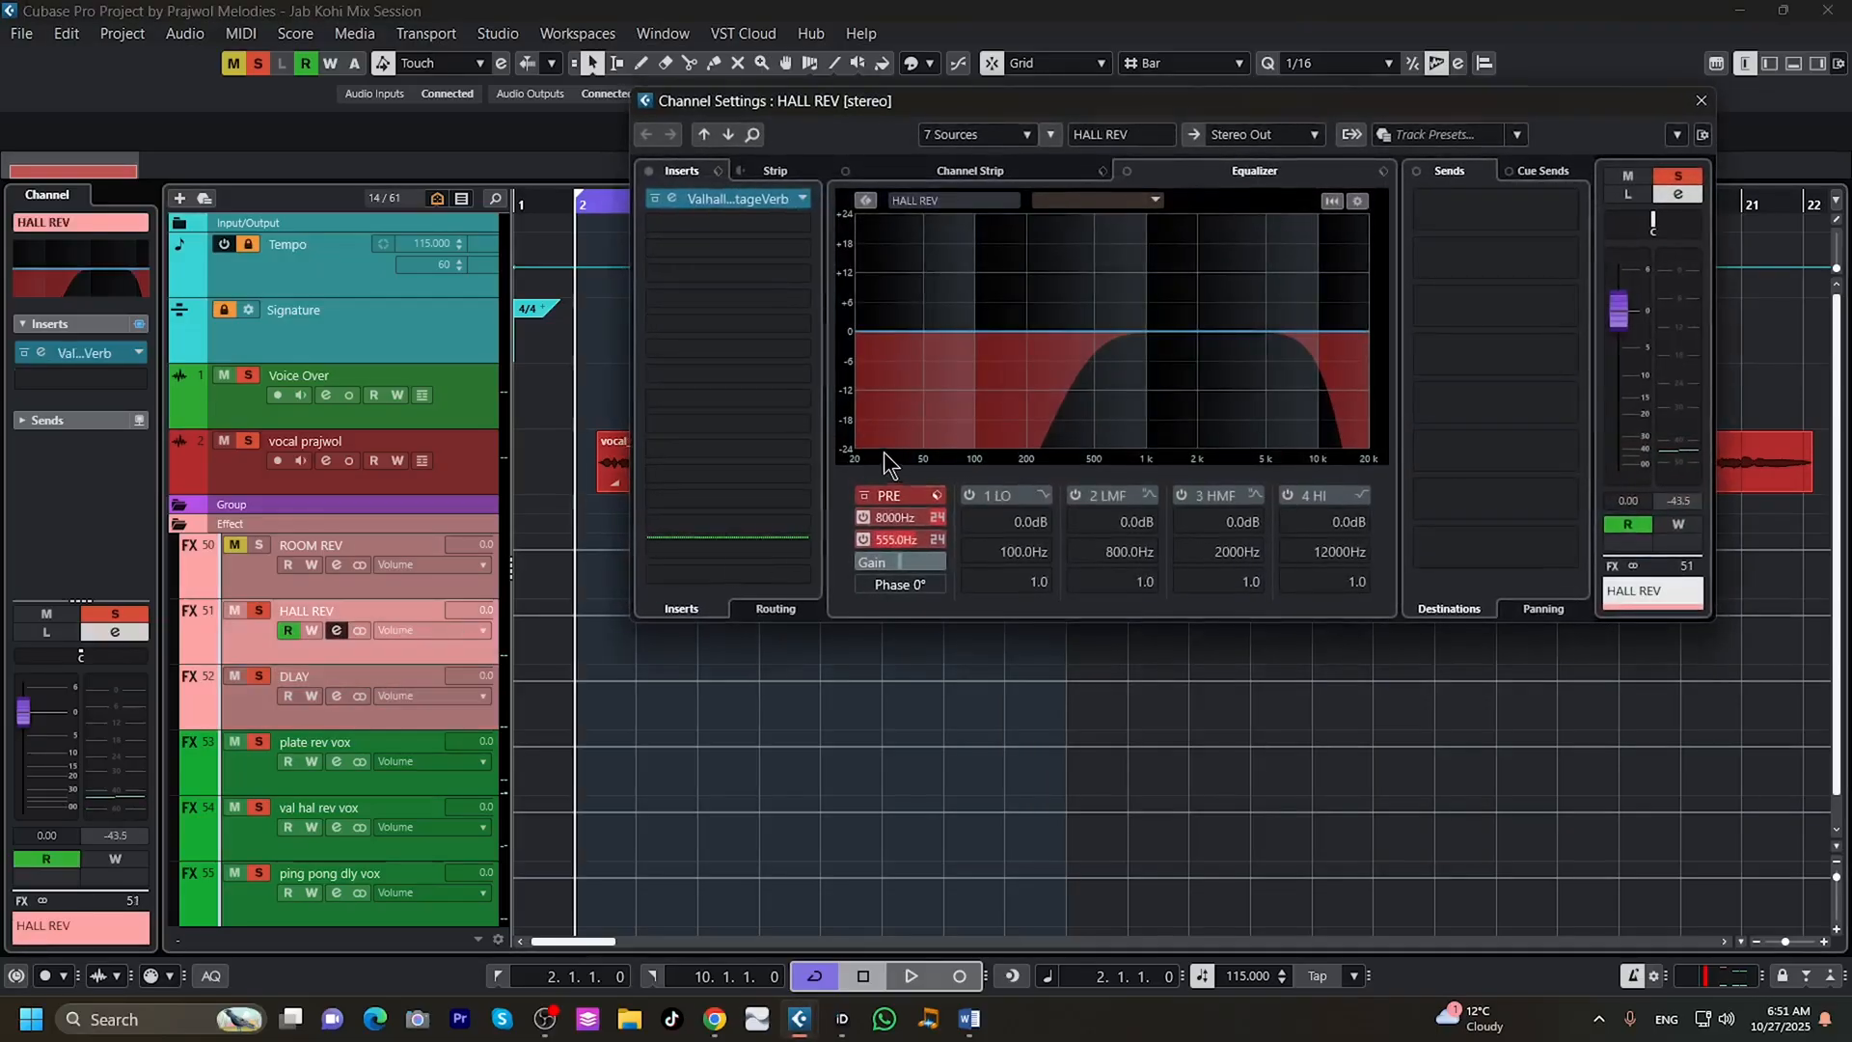
left_click(725, 194)
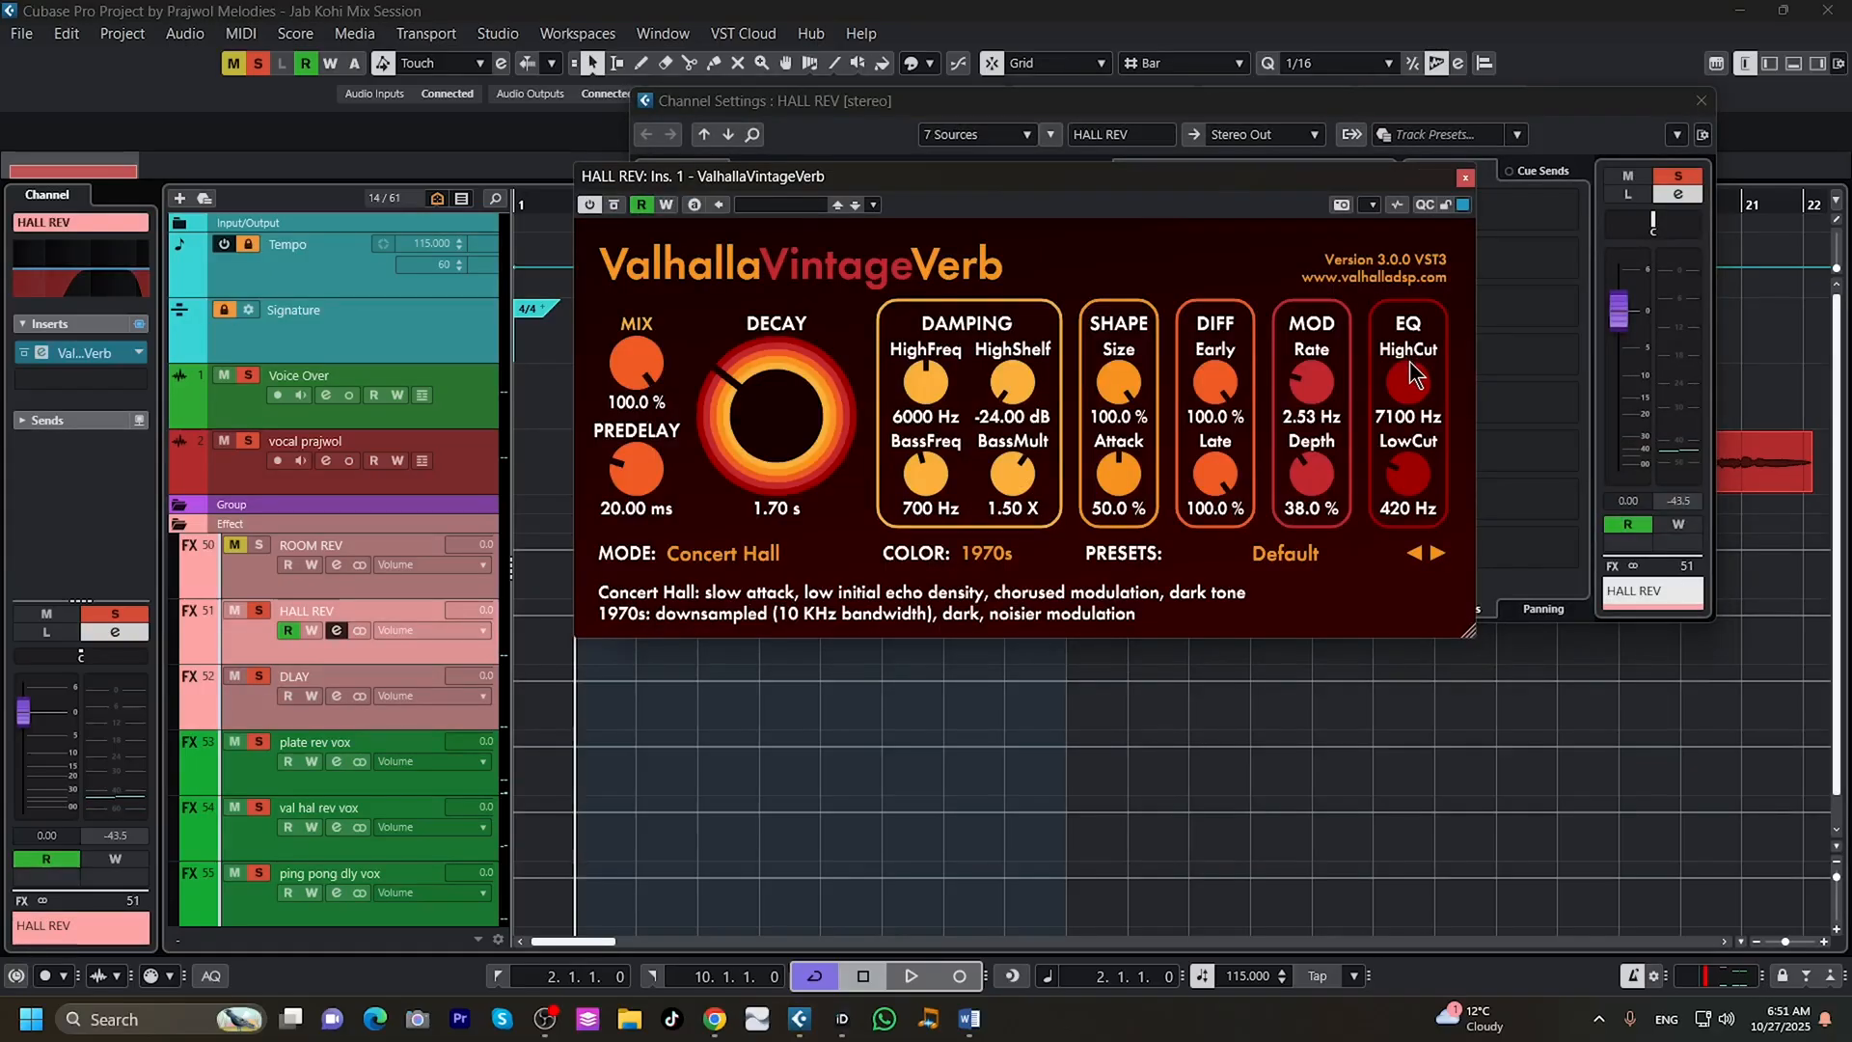
left_click(1465, 177)
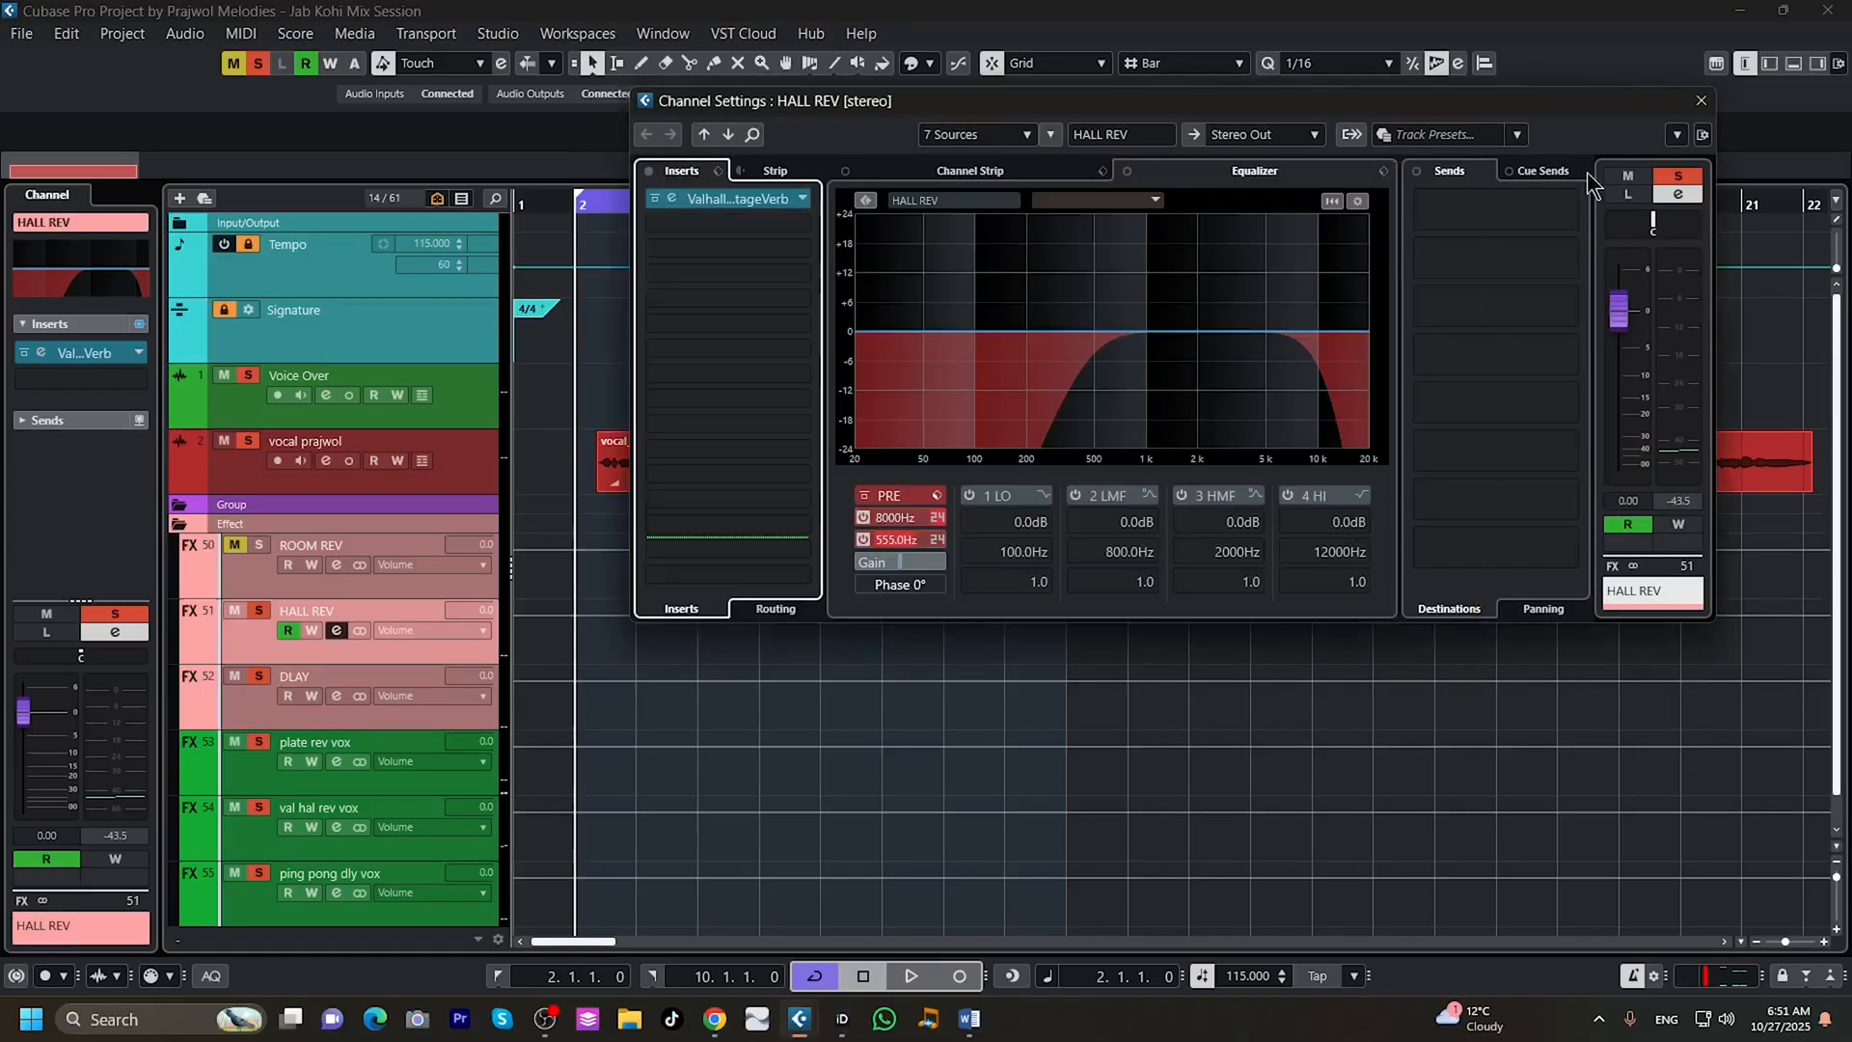
left_click(1701, 101)
left_click(416, 711)
left_click(337, 631)
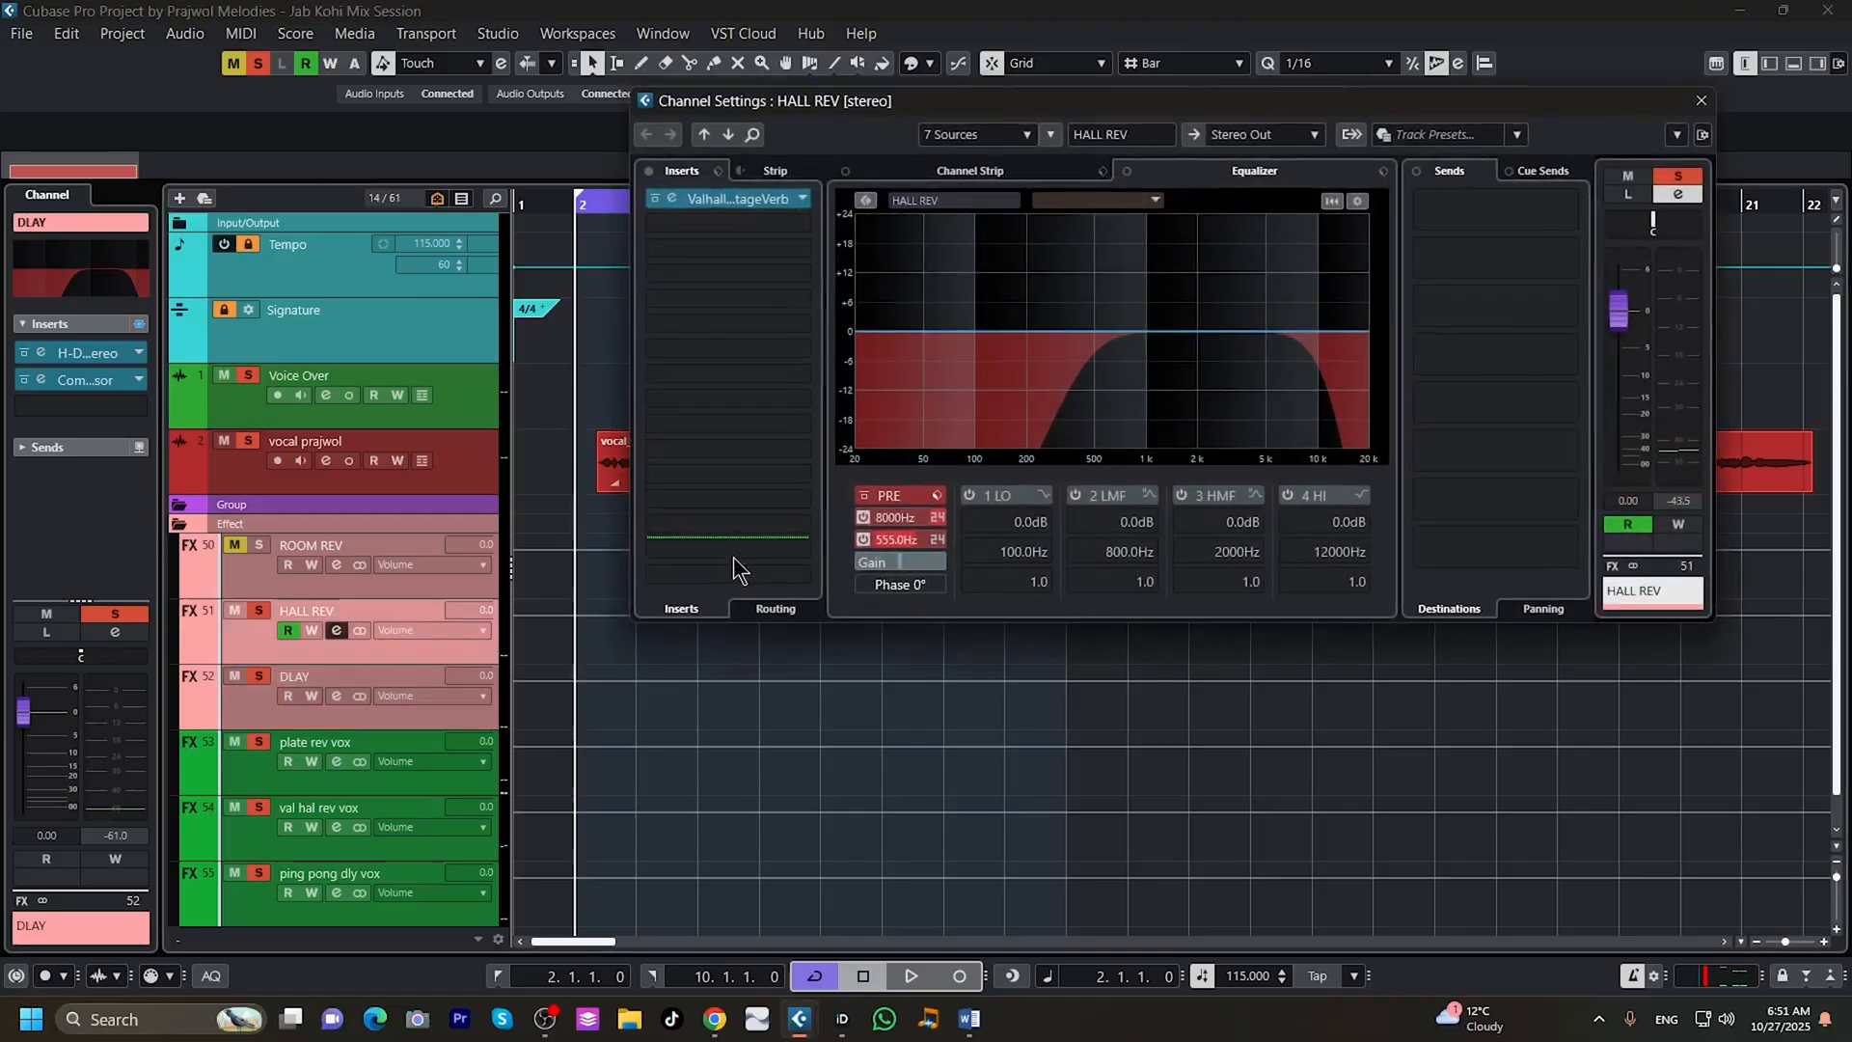
left_click(727, 197)
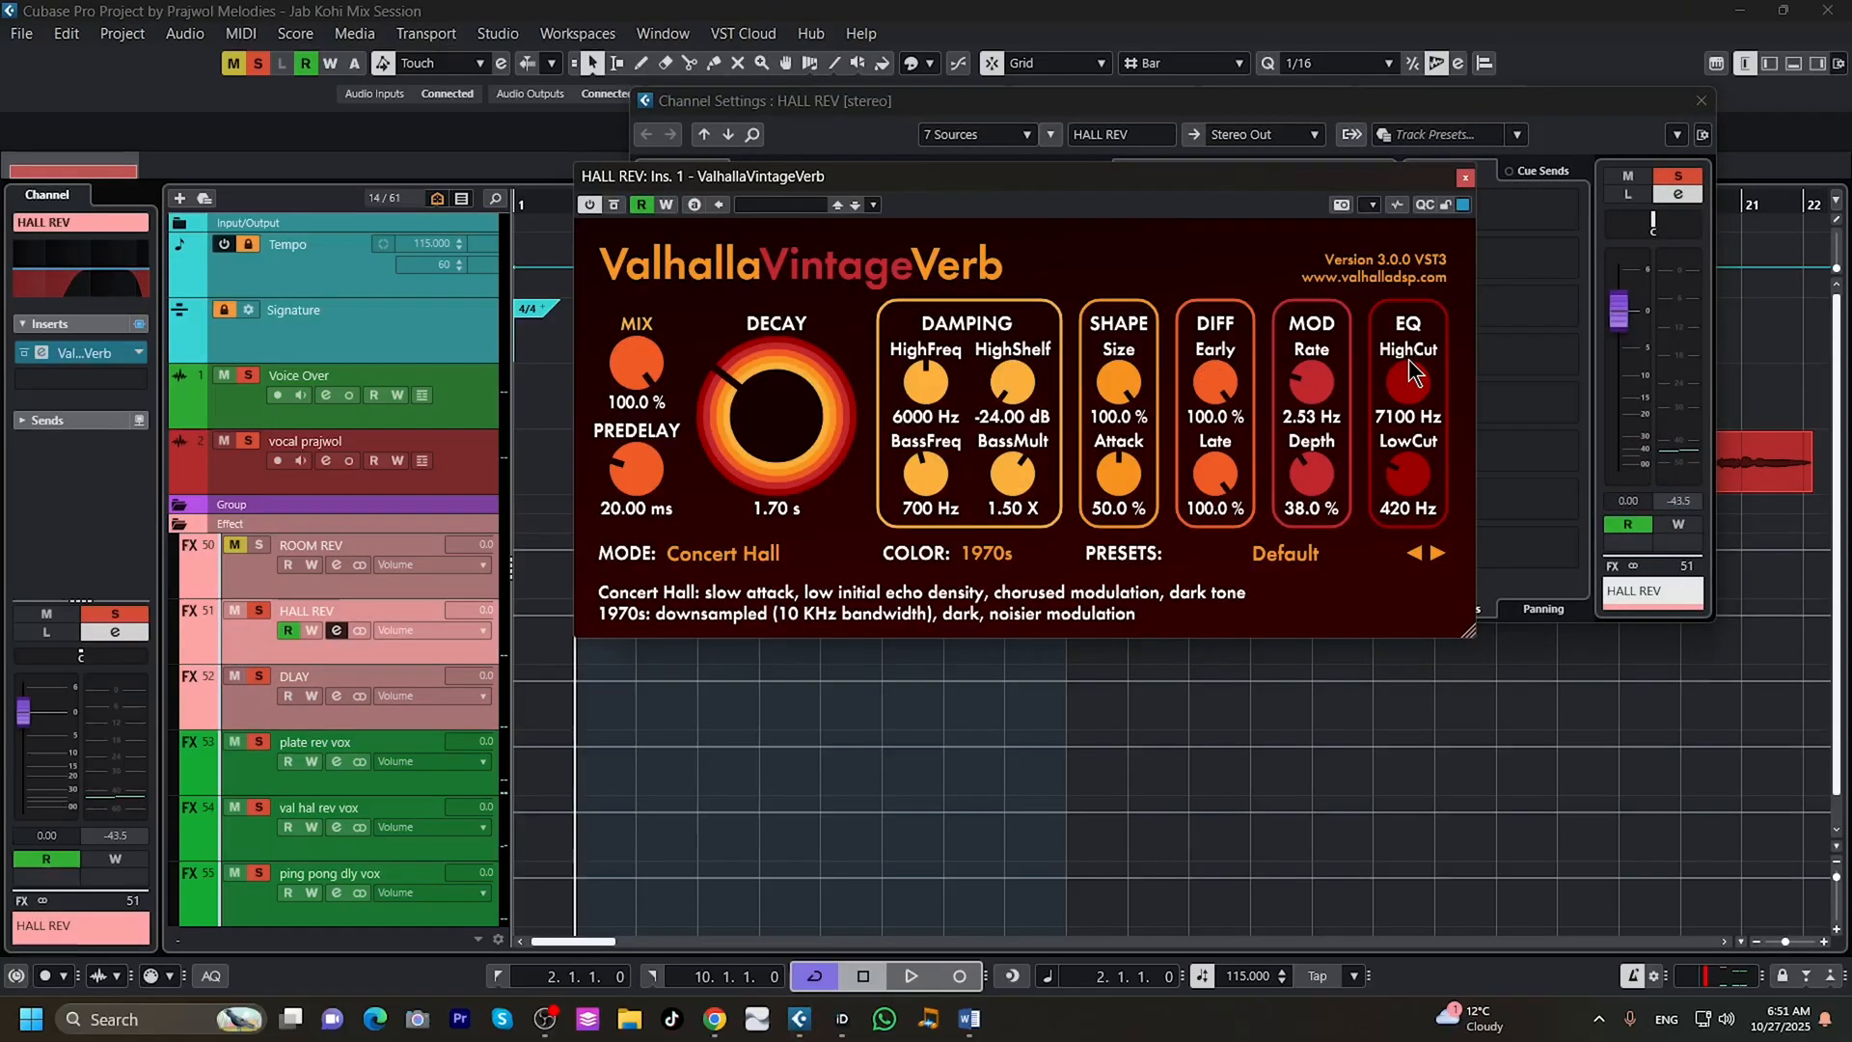
left_click(1465, 177)
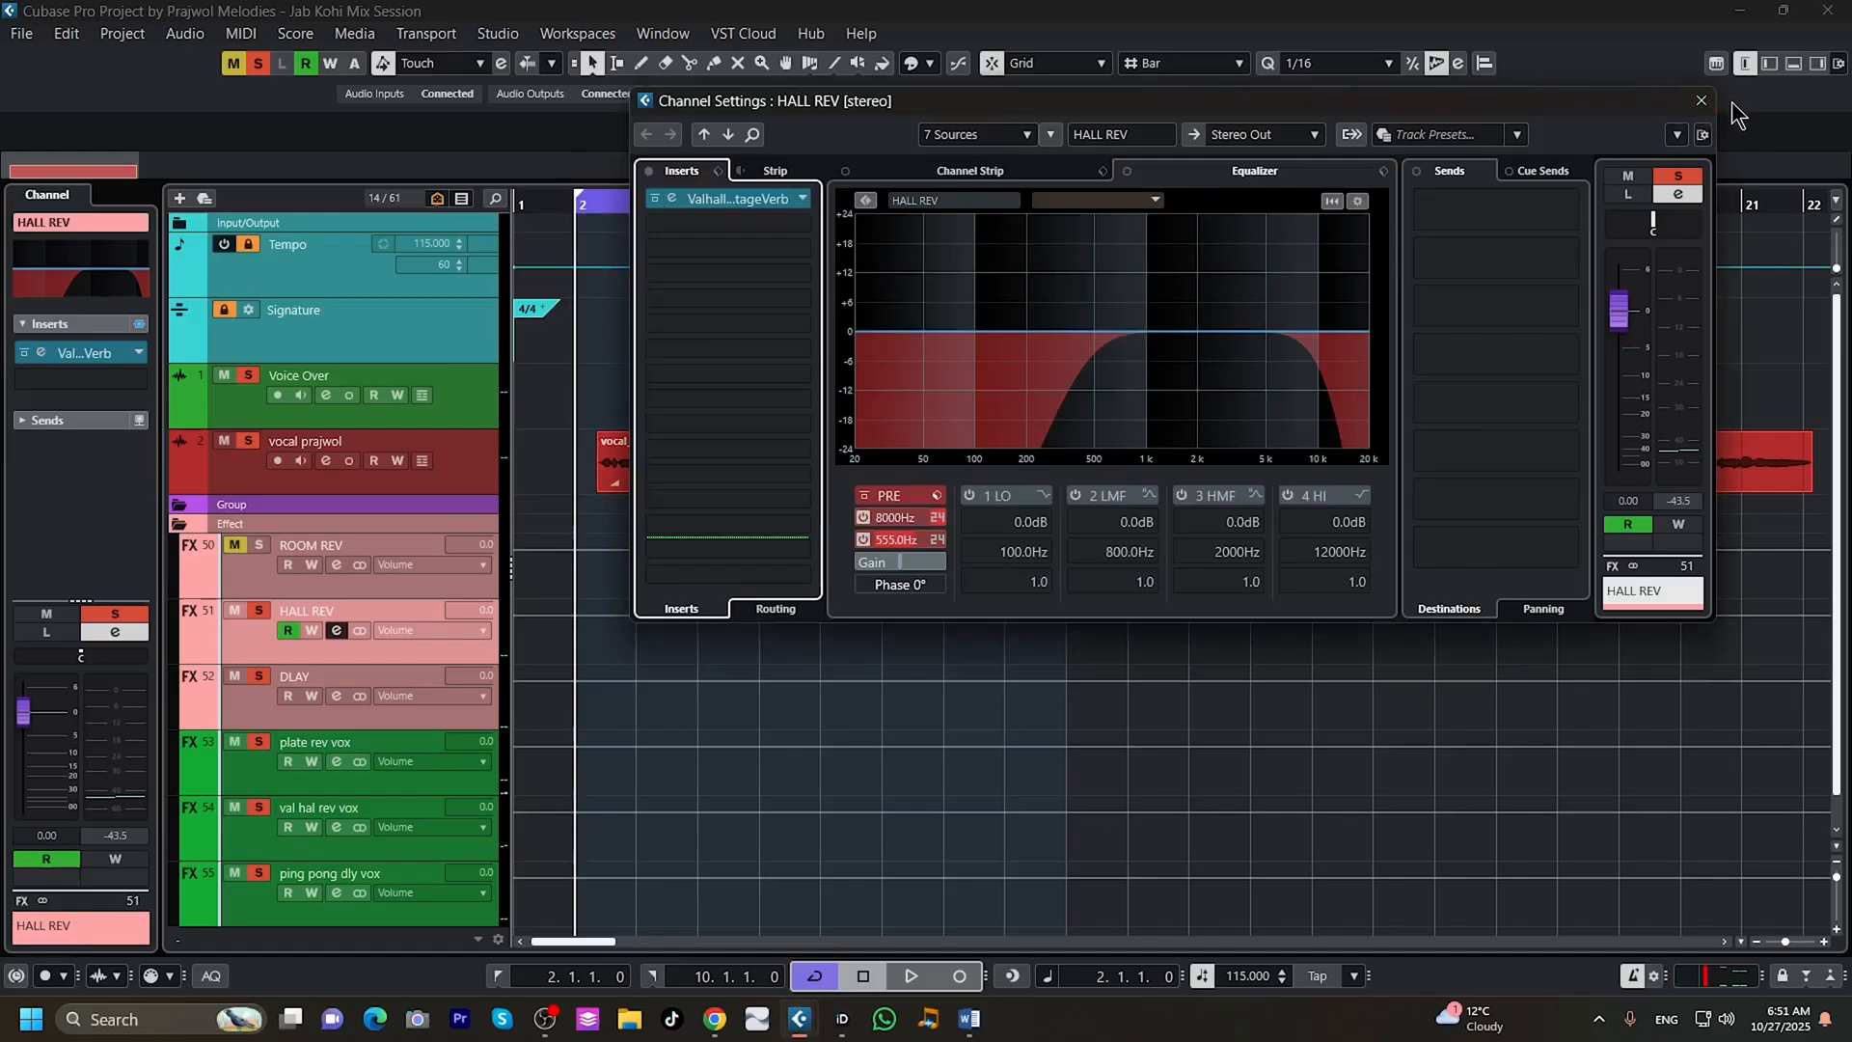
left_click(1701, 101)
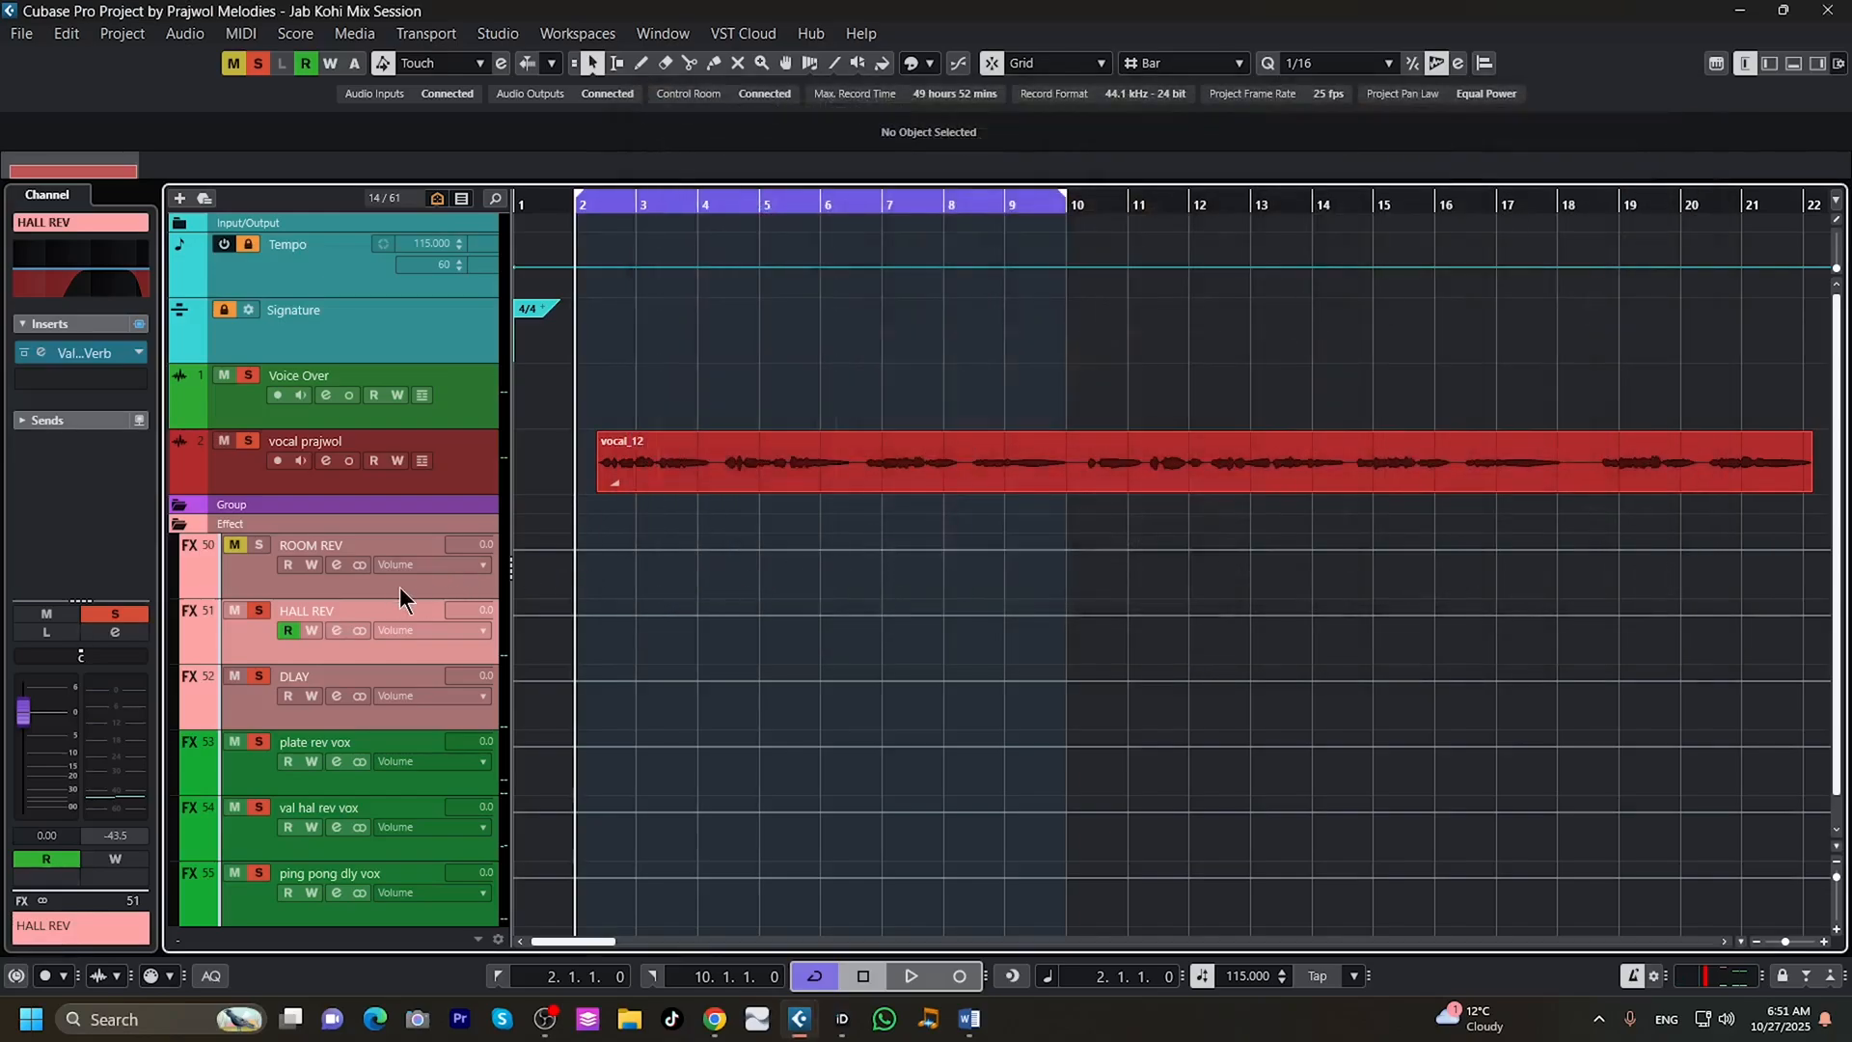
Activate the vocal track's plate rev vox send, reposition the channel settings window, and stop playback after auditioning the vocal.
left_click(327, 461)
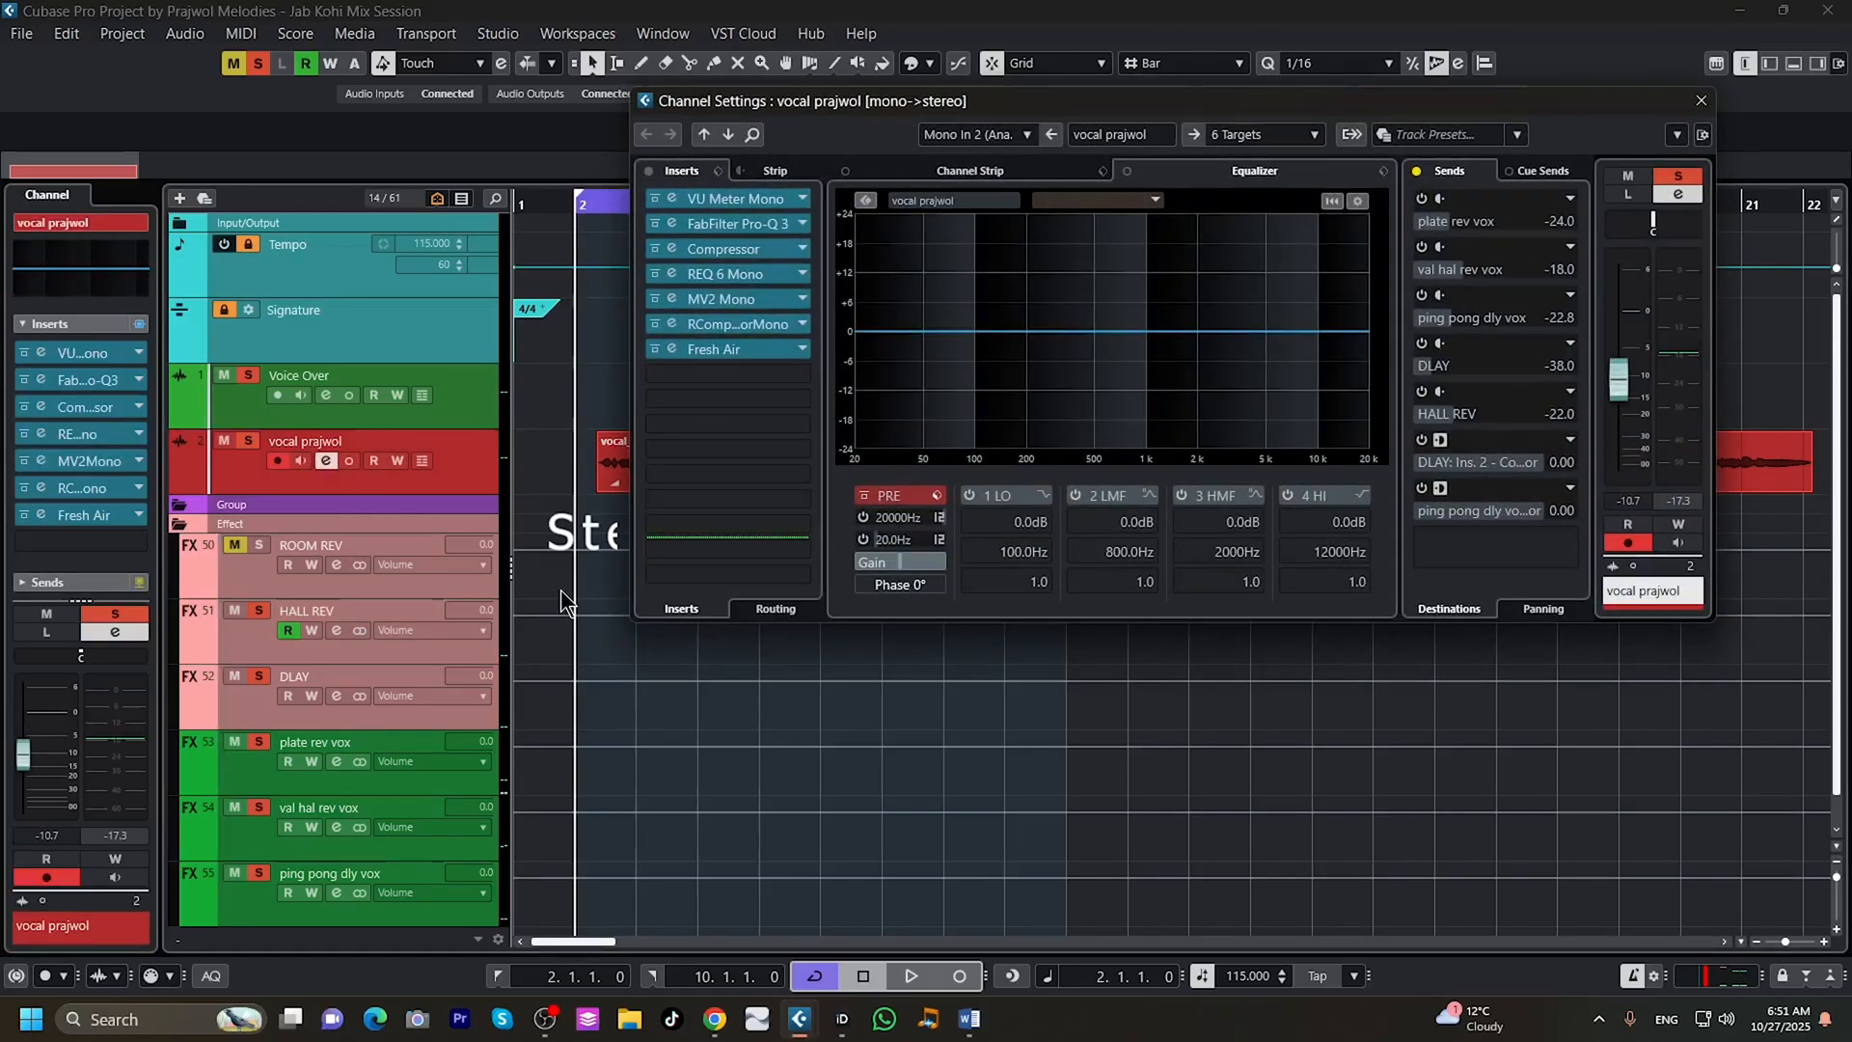
left_click(1422, 201)
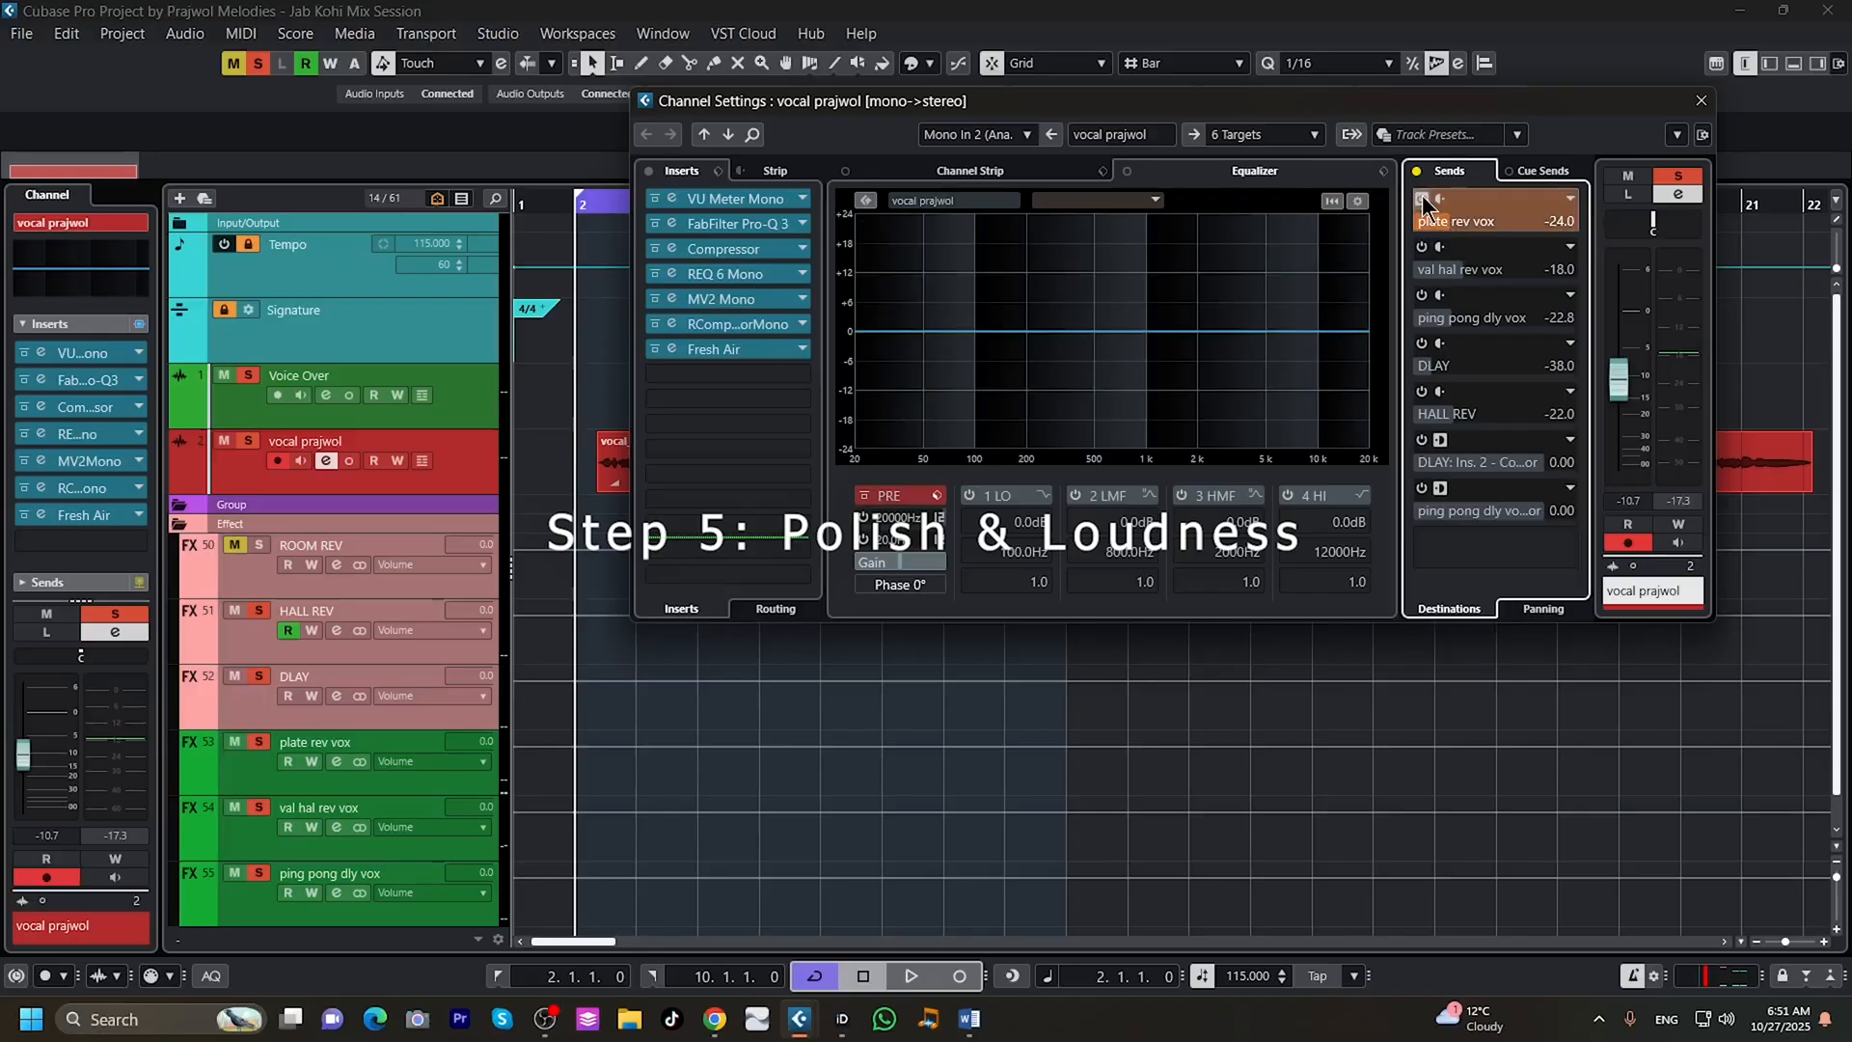
left_click_drag(1272, 108, 1512, 310)
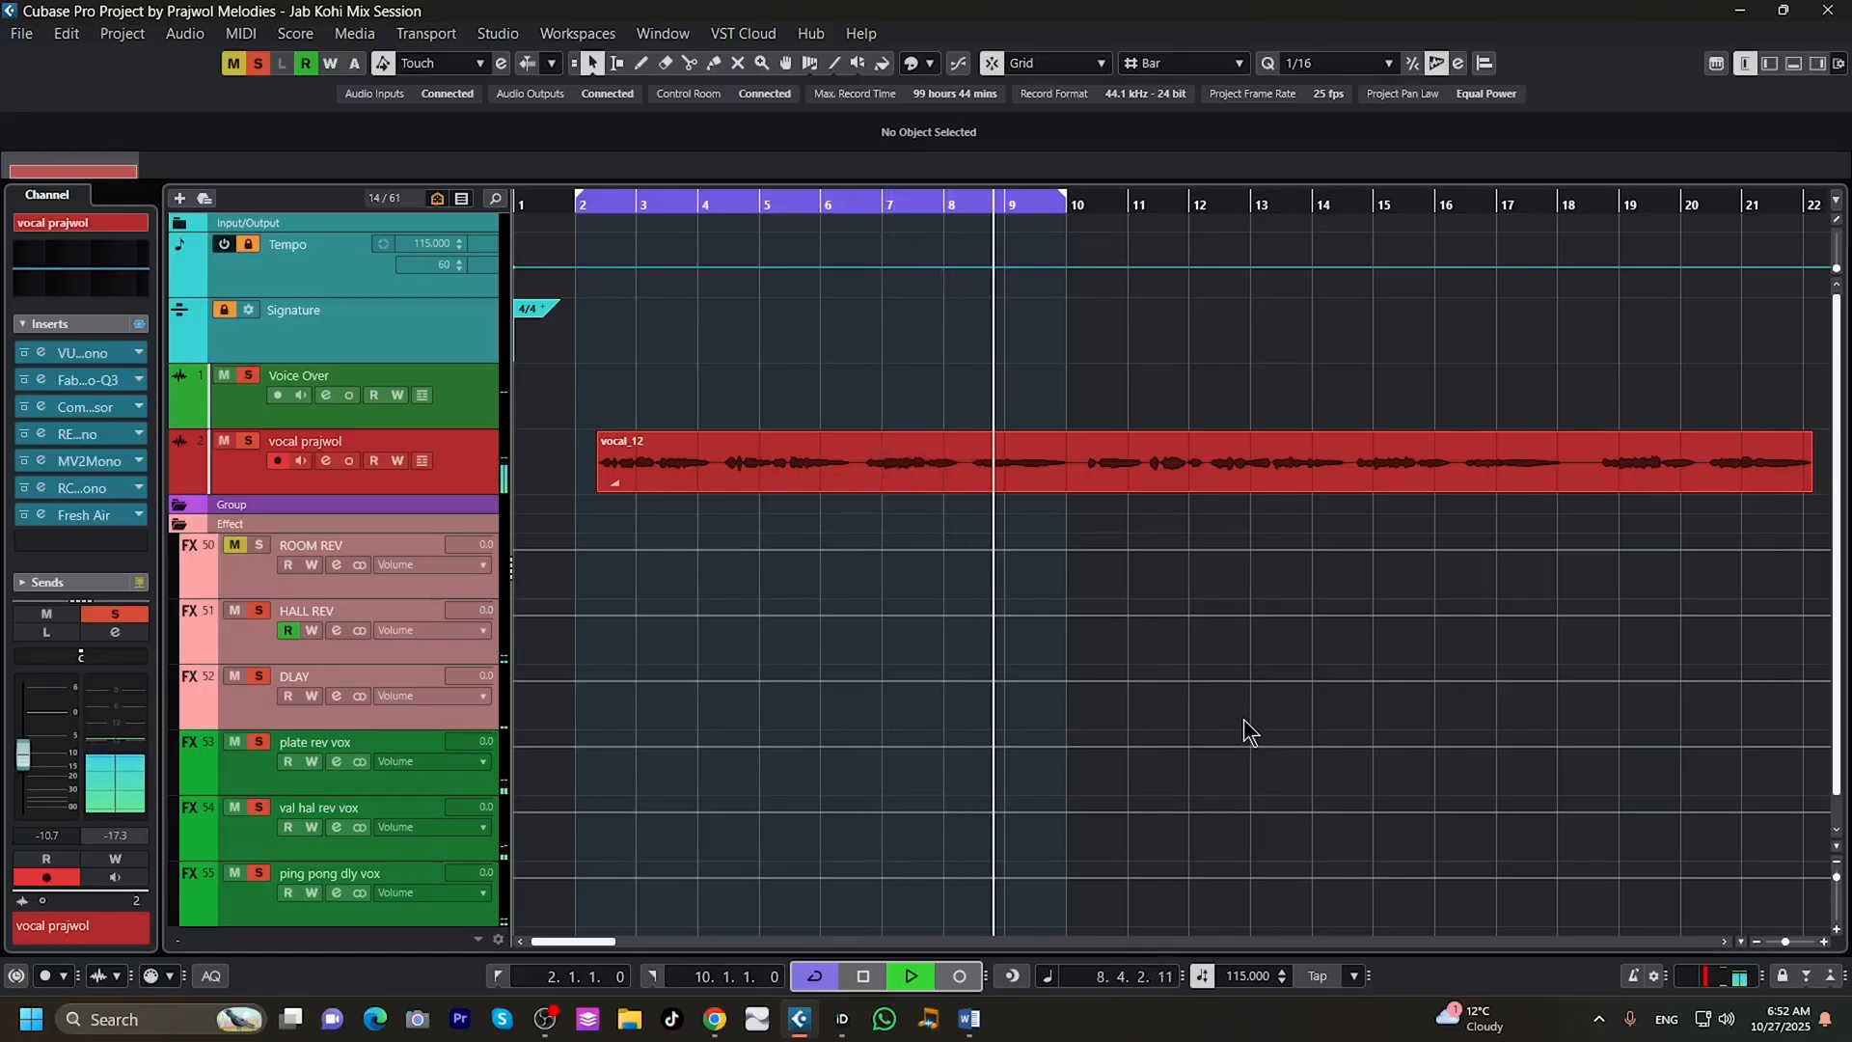
left_click(860, 977)
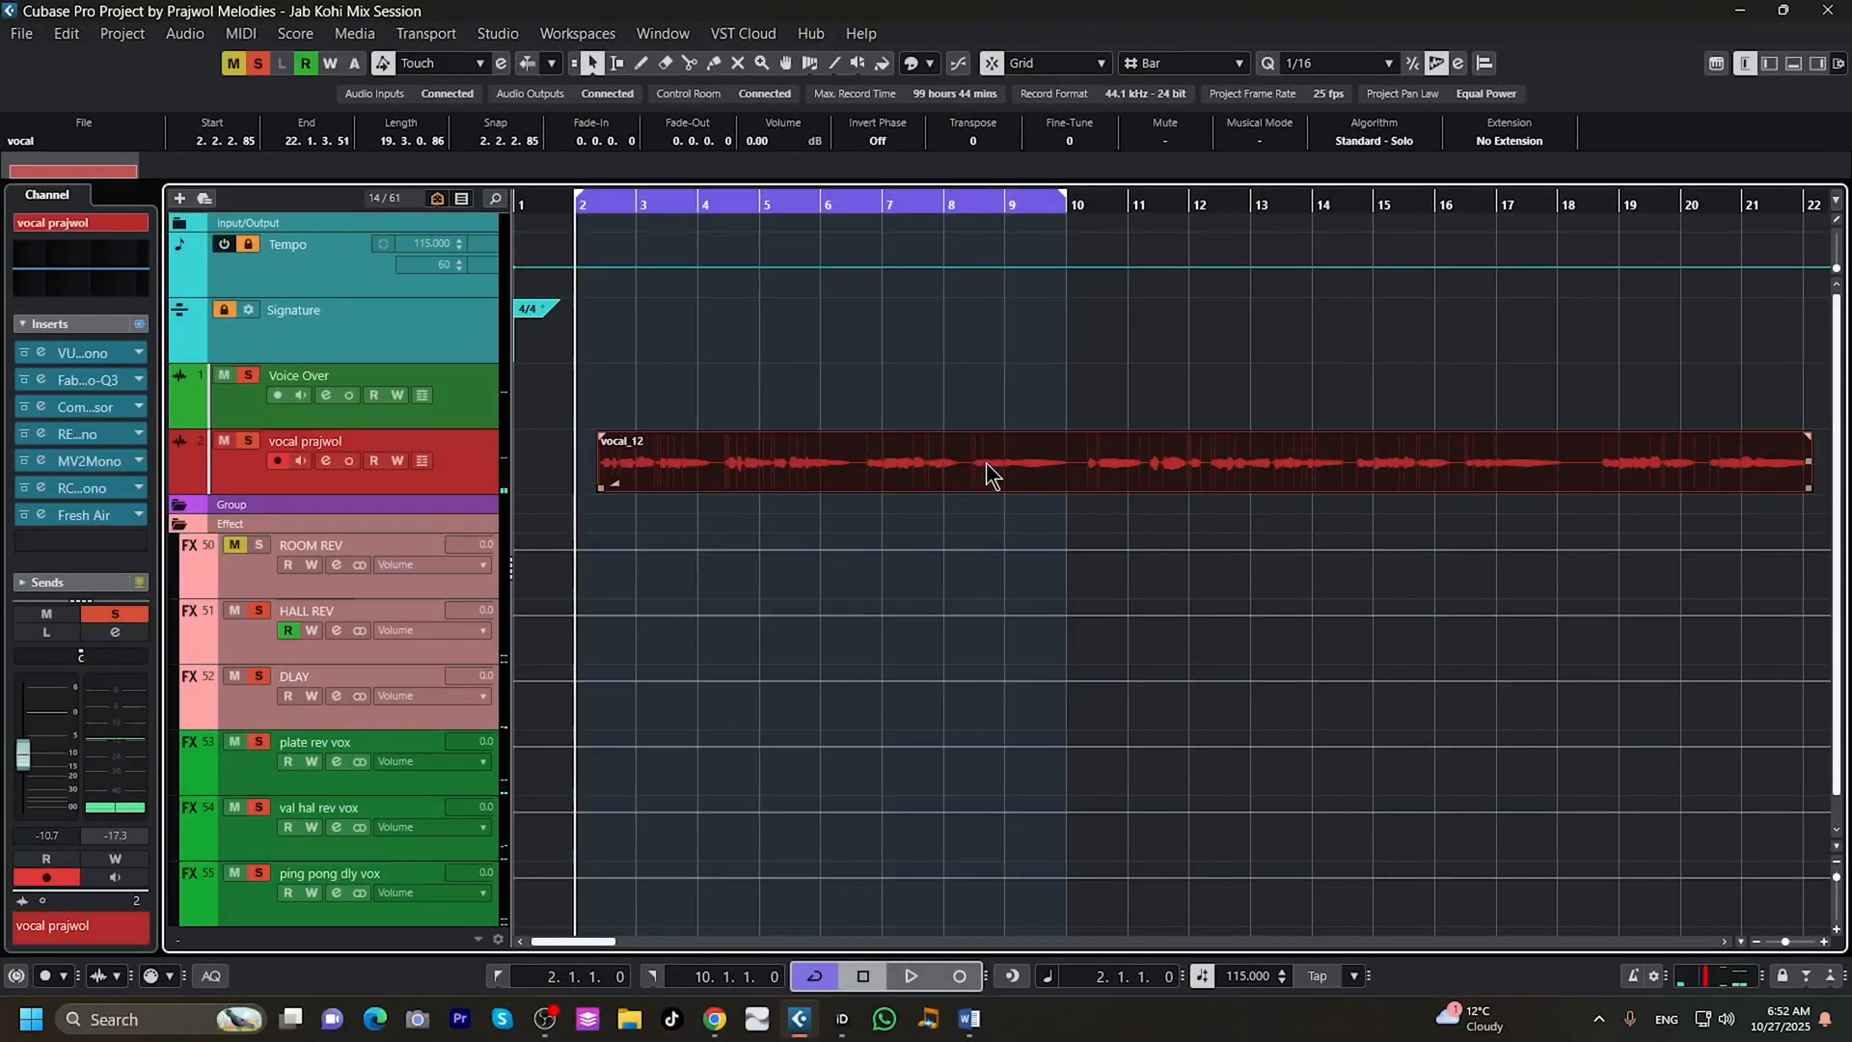
Extend the end of the cycle range to bar 23 and play back the whole vocal.
left_click_drag(1065, 199, 1796, 227)
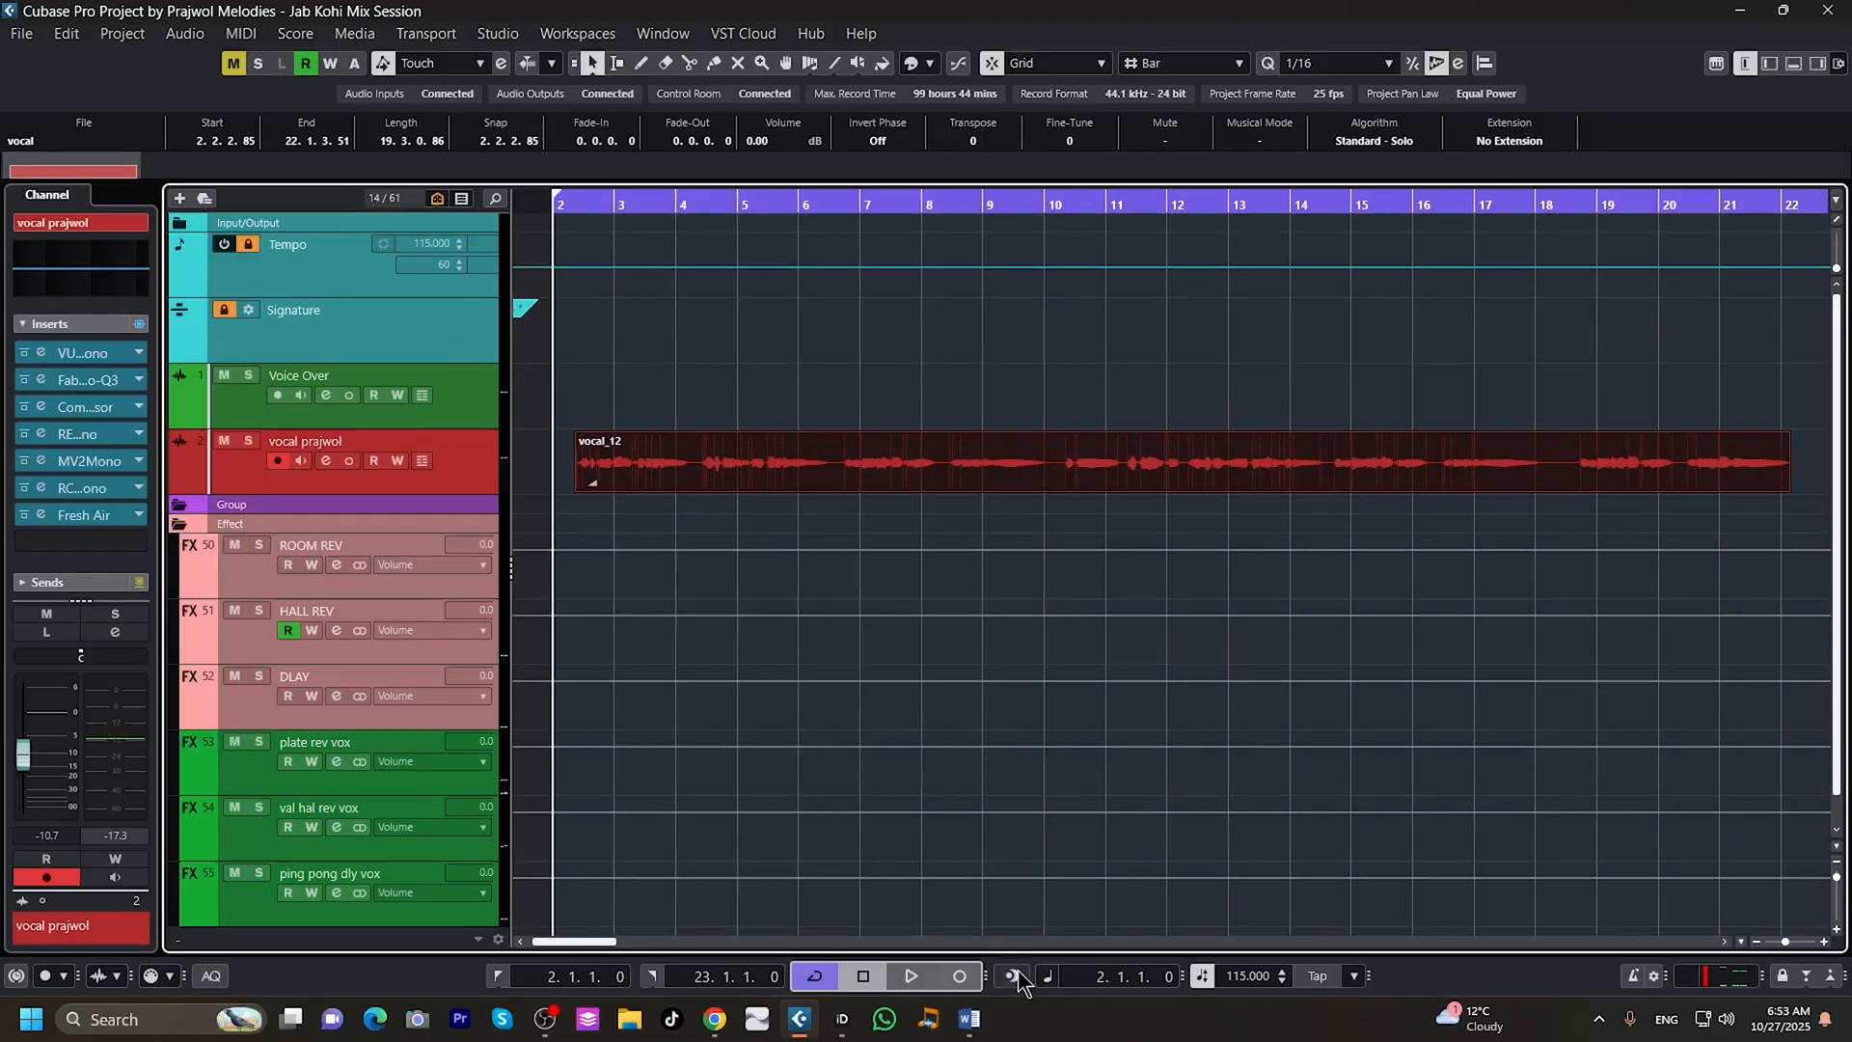
left_click(906, 979)
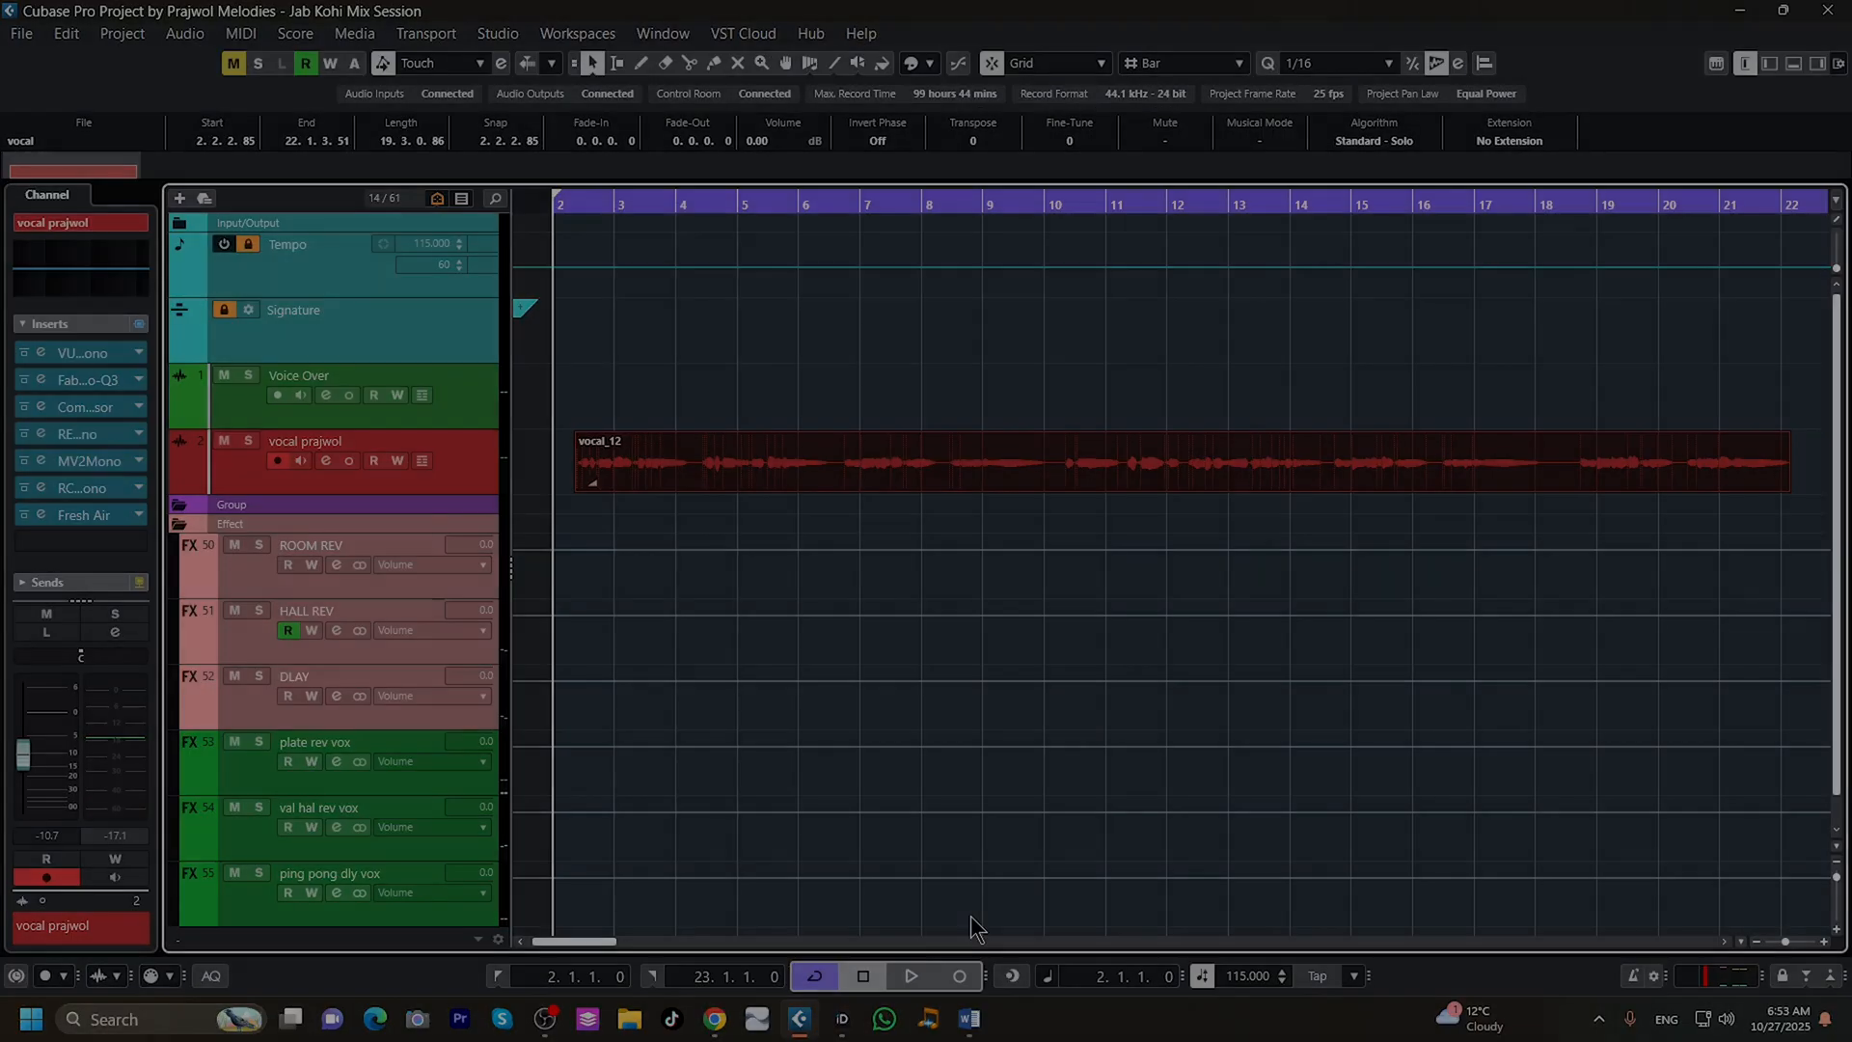
key("space")
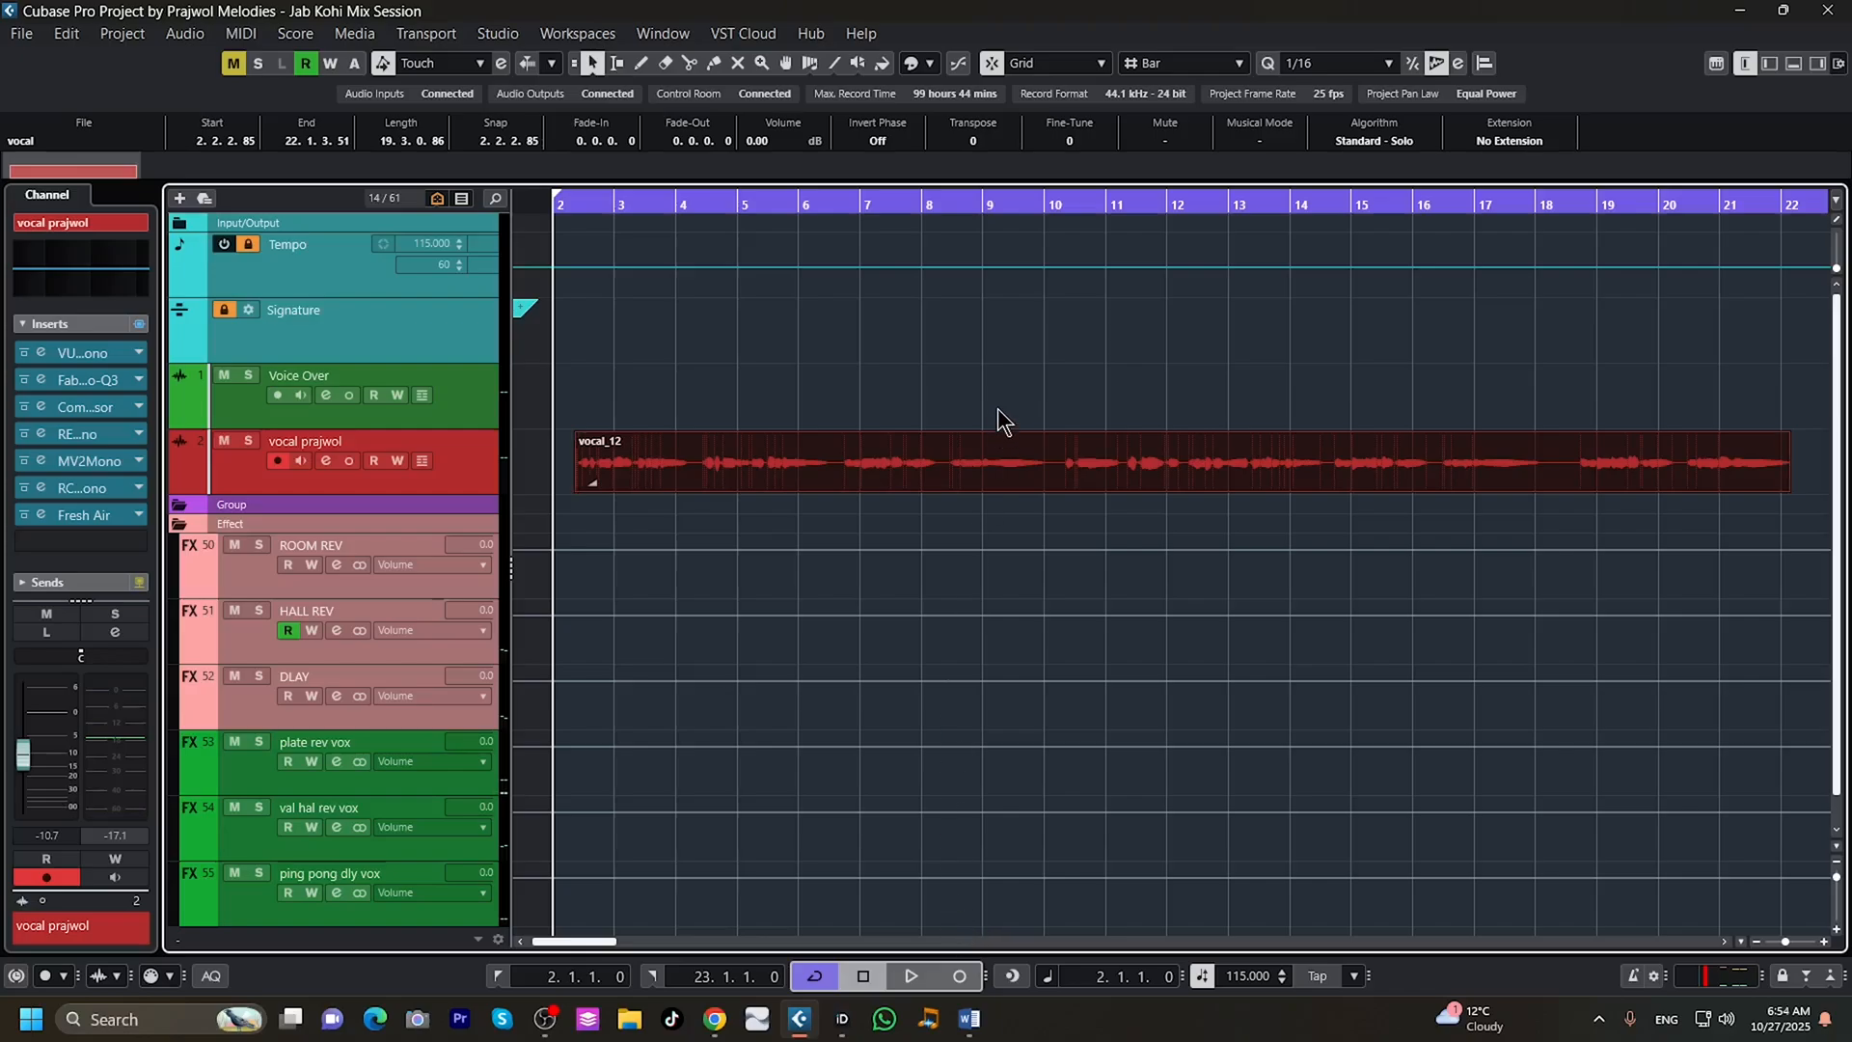
Move the playhead to bar 10 and audition the processed vocal from there twice, stopping playback each time.
left_click_drag(1044, 204, 1013, 447)
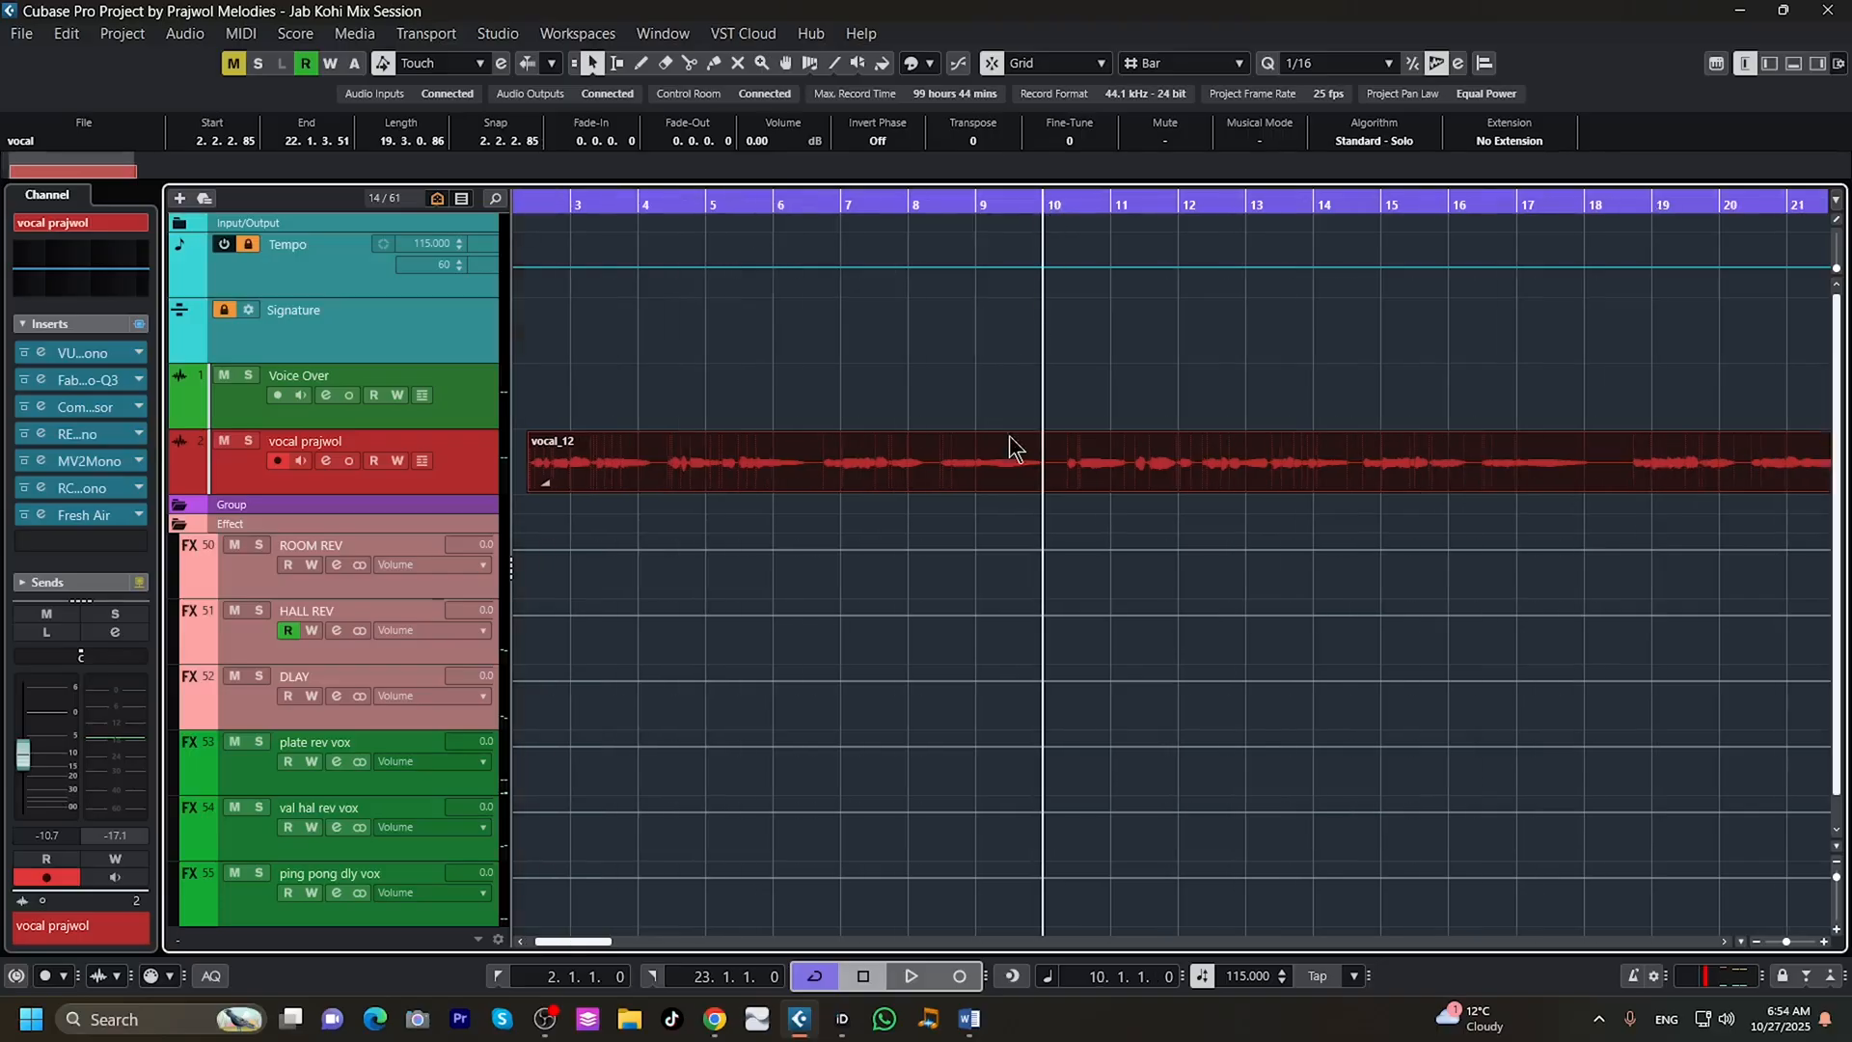
left_click(903, 978)
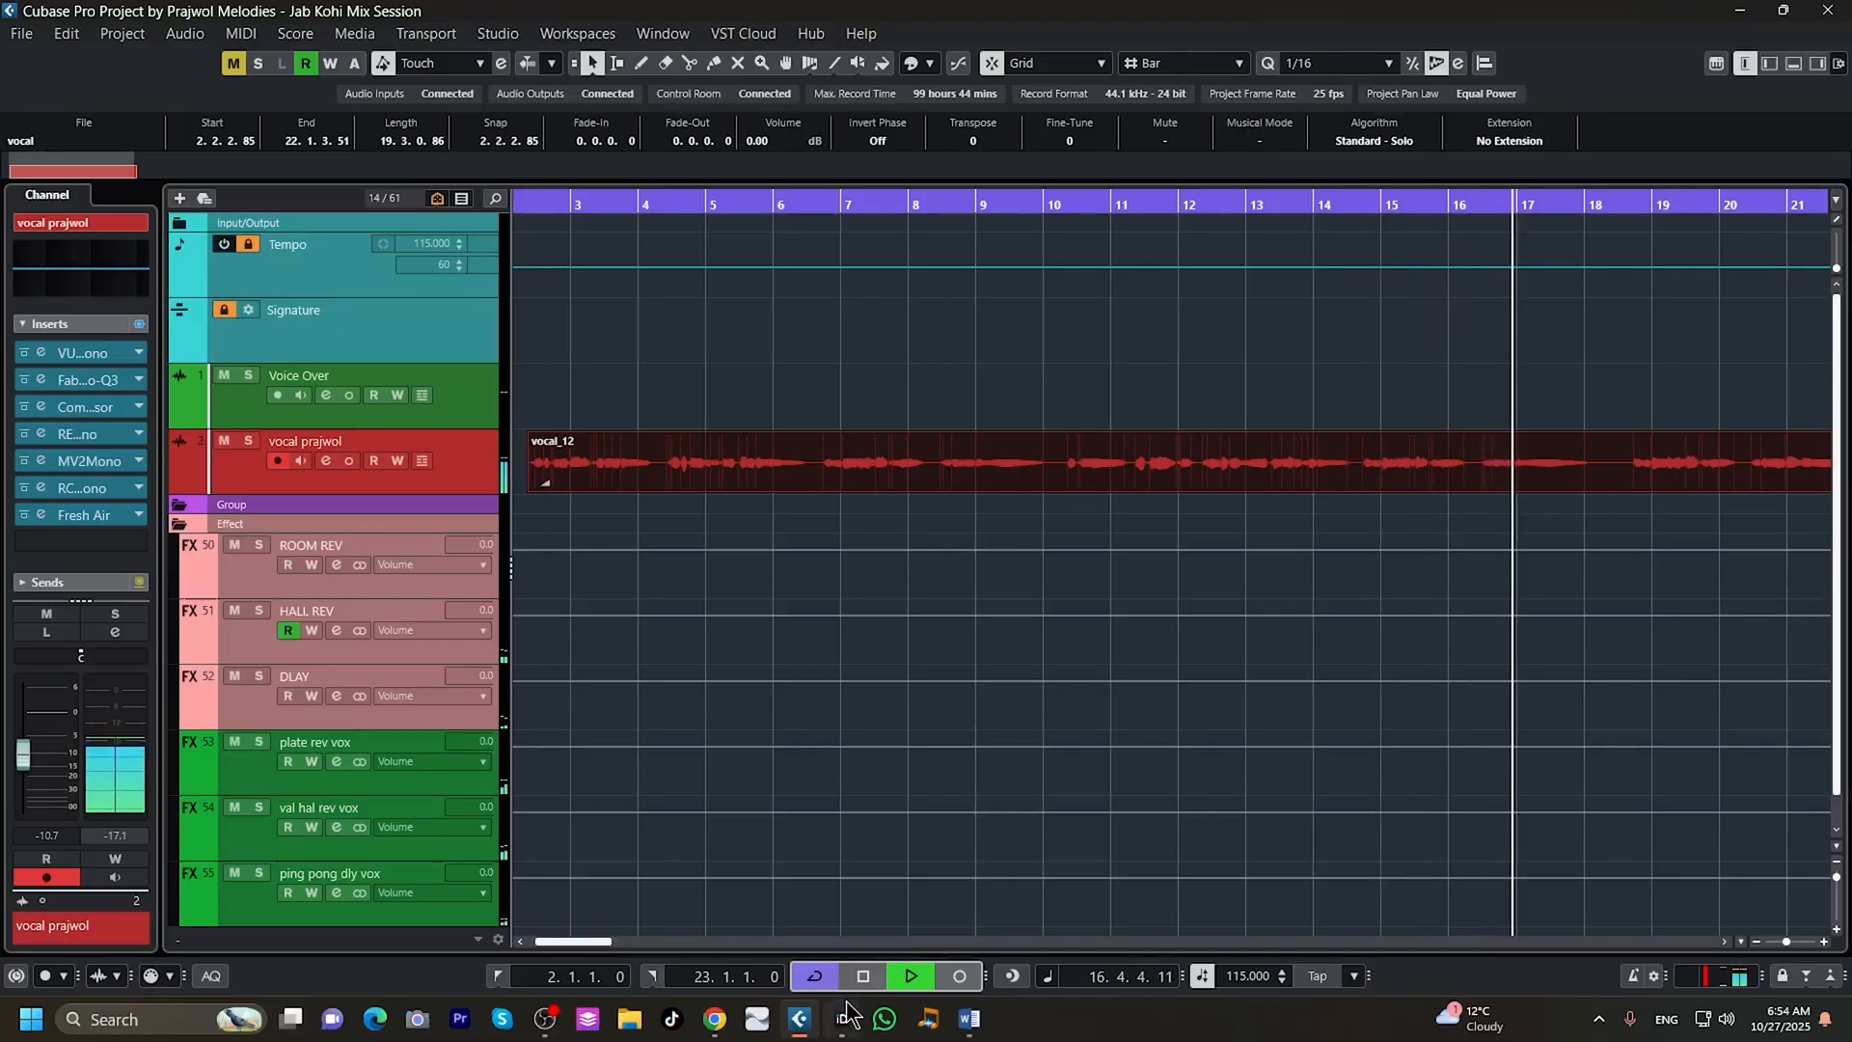
mouse_move(843, 1018)
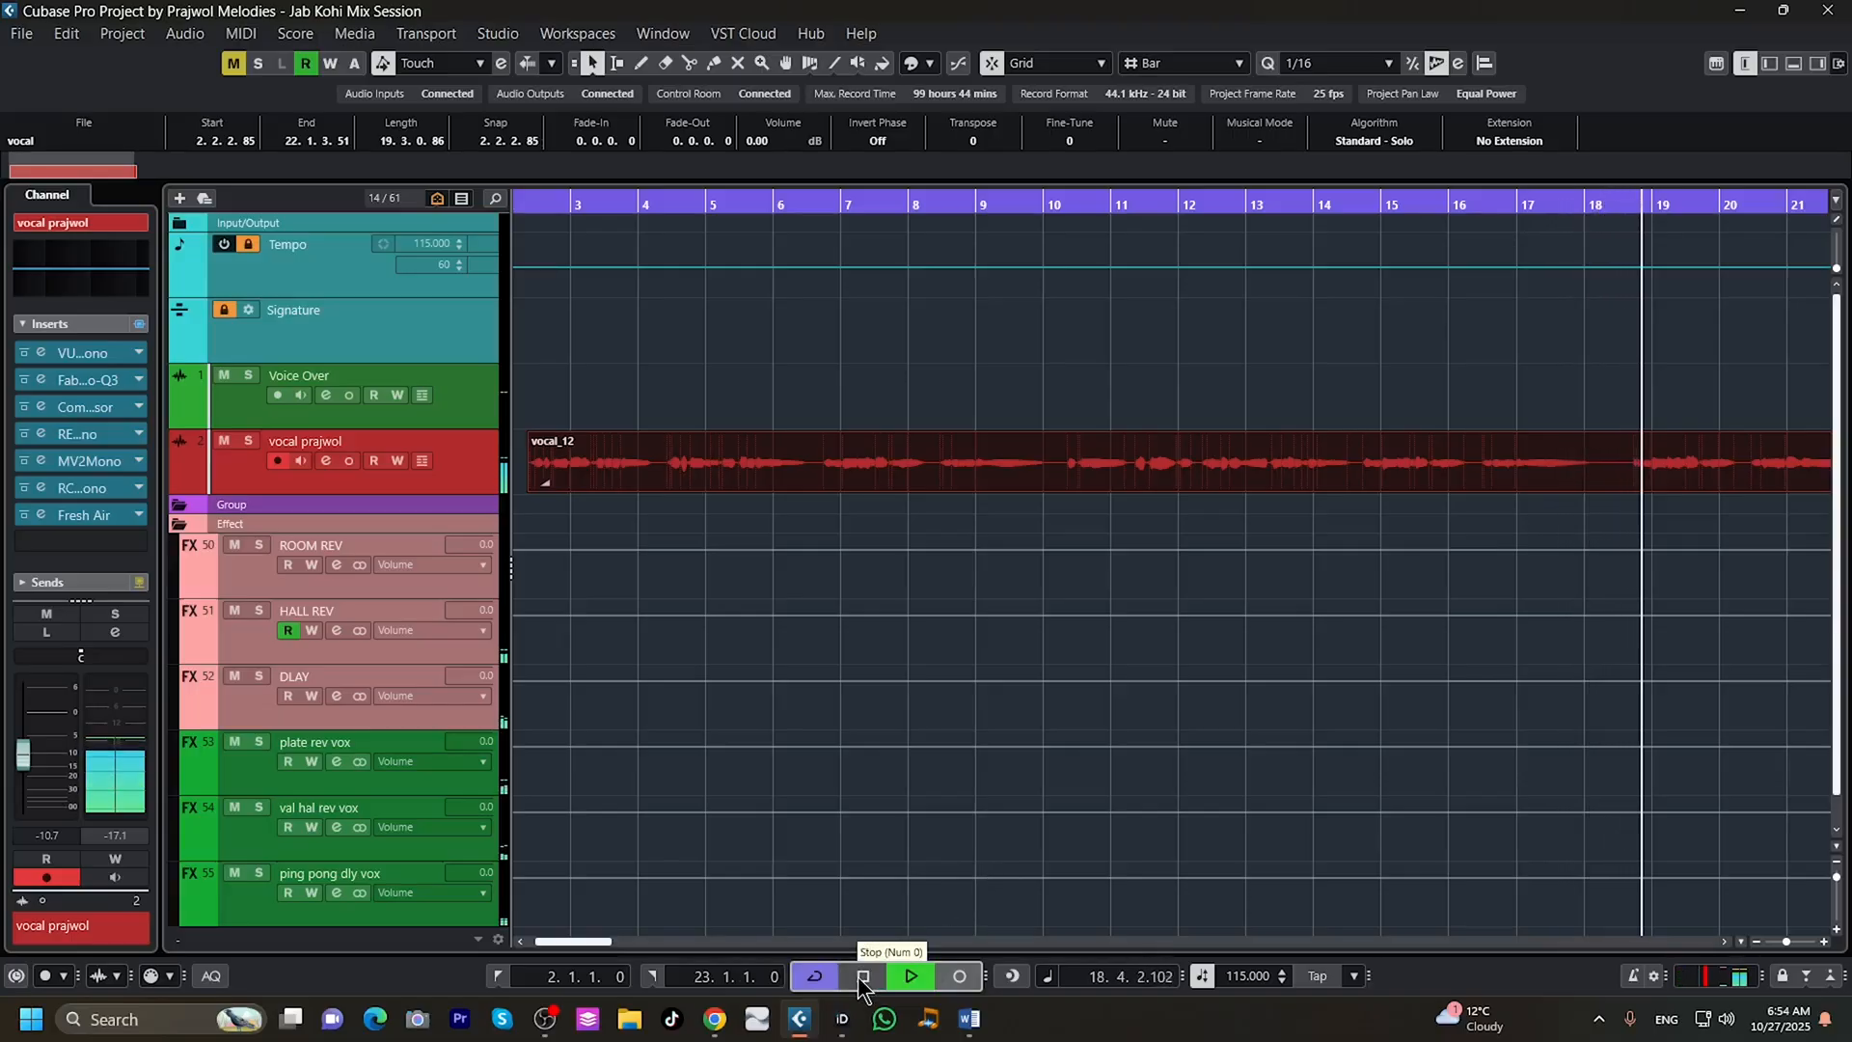
left_click(861, 977)
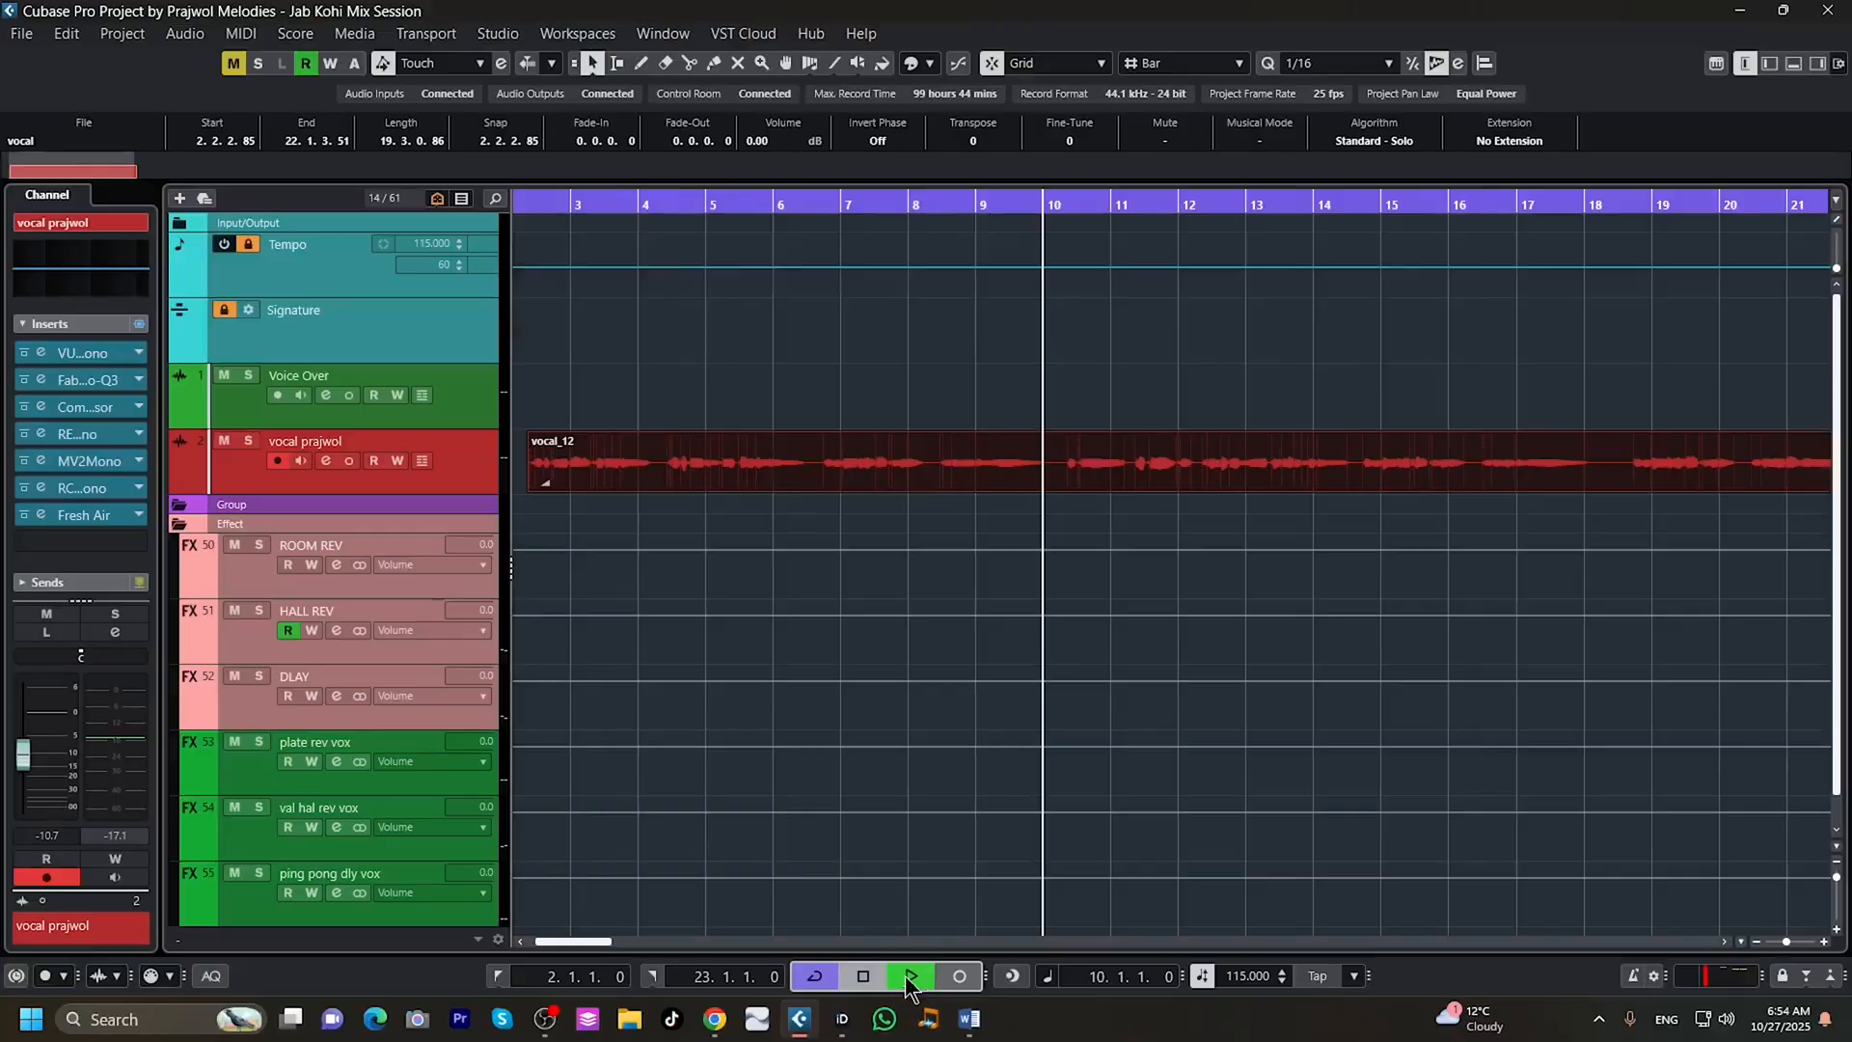
key("space")
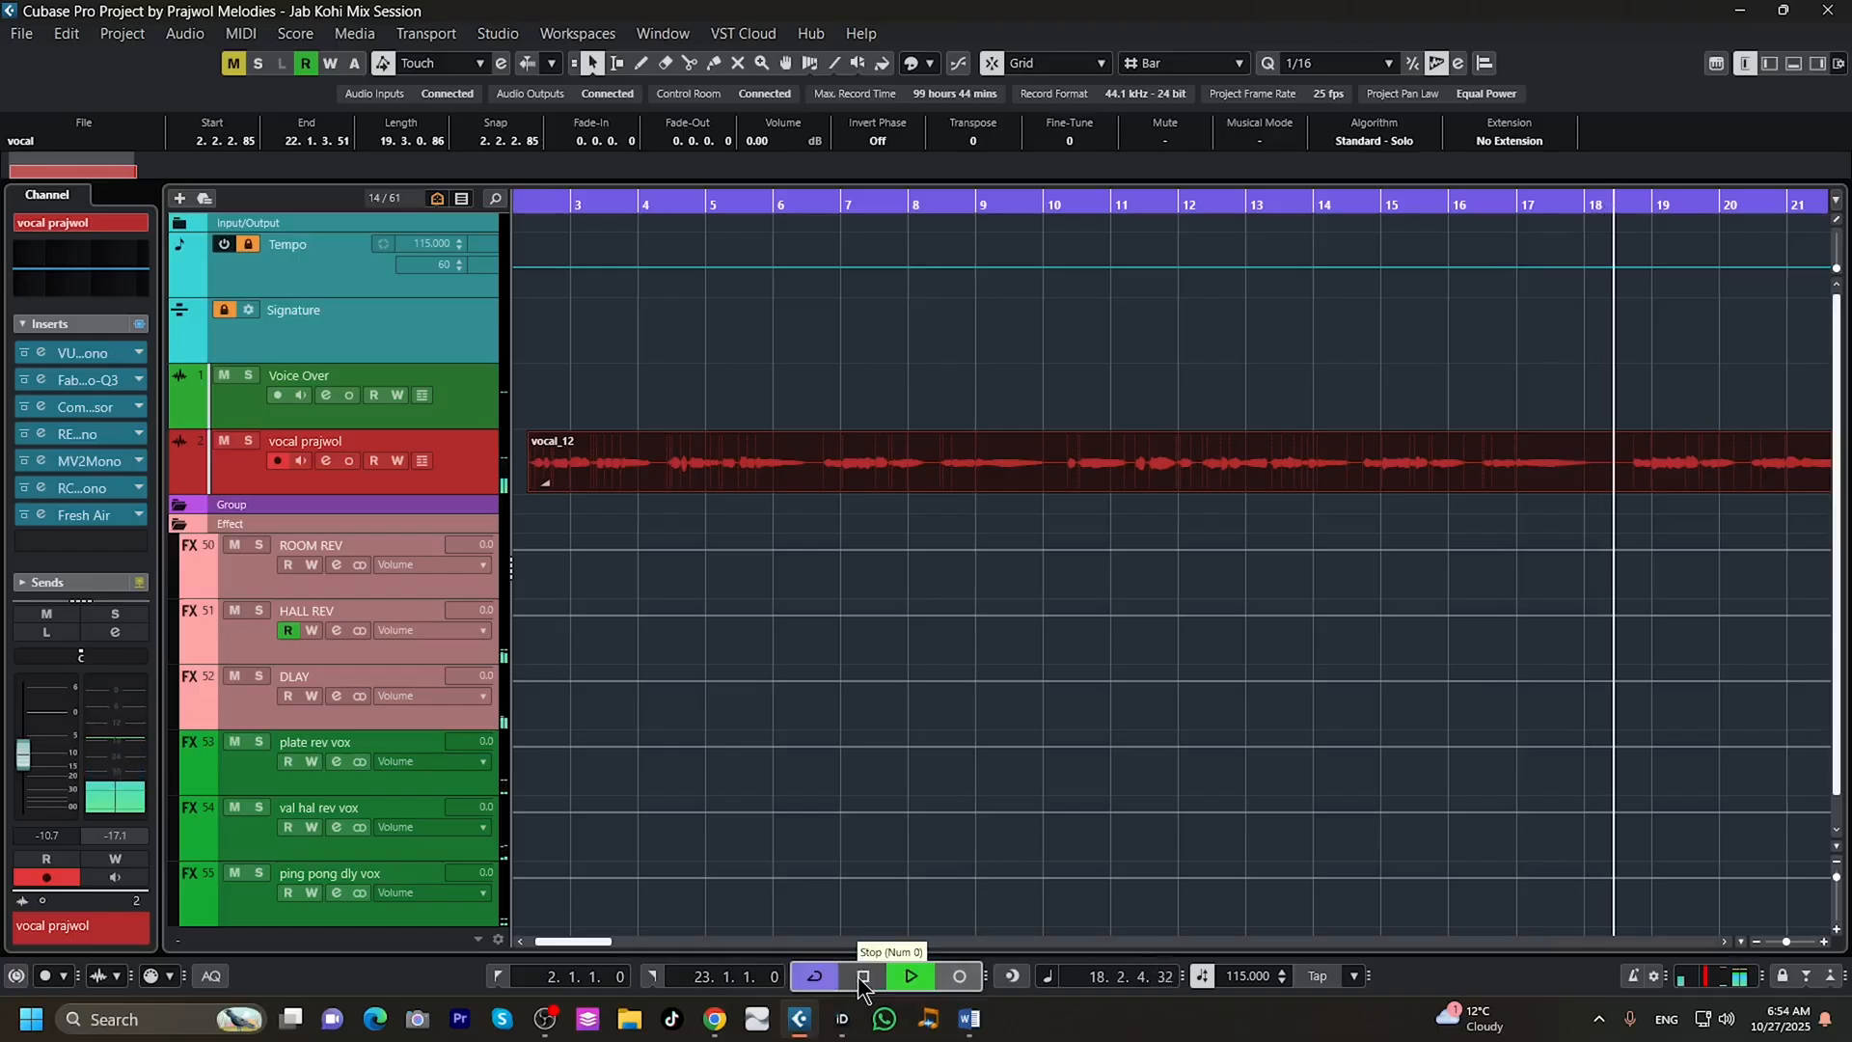
left_click(862, 977)
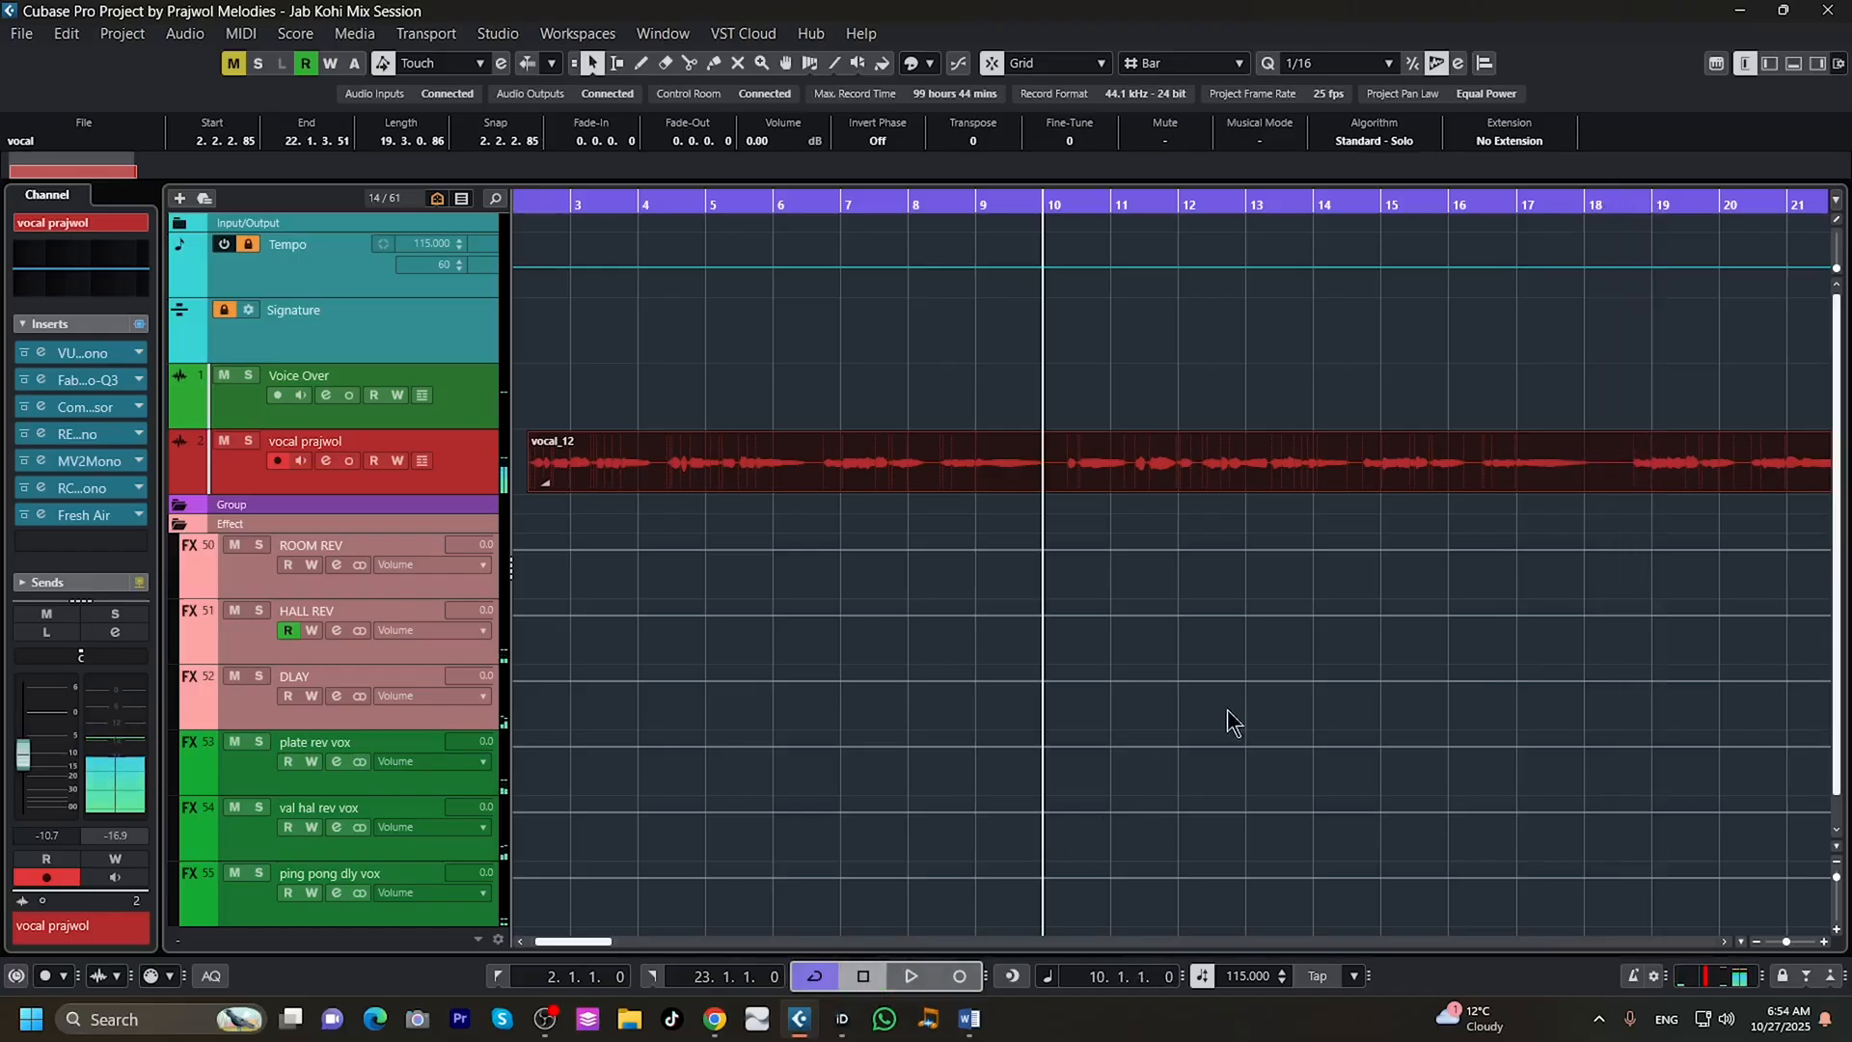